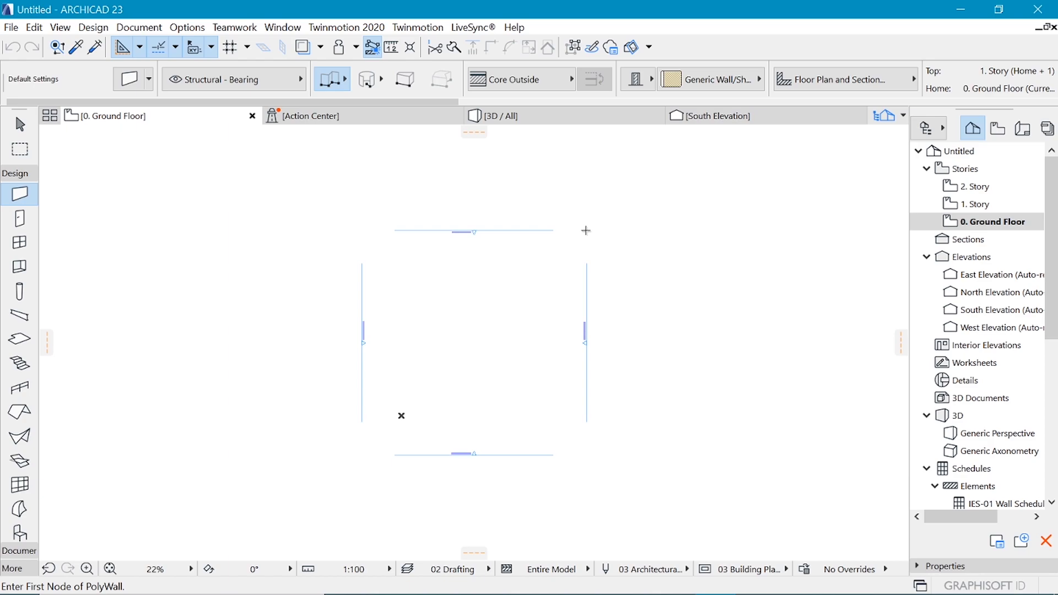
Step: Set the default wall to a basic structure with a thickness of 200 and the Brick - Structural building material
{"action": "scroll", "coordinate": [504, 327], "scroll_direction": "up", "scroll_amount": 2}
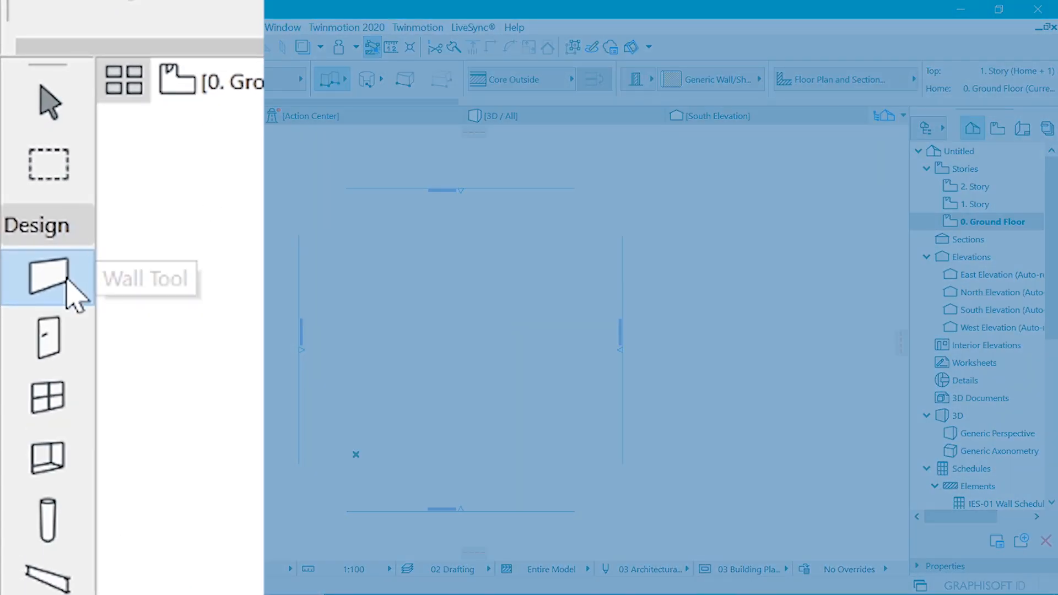
{"action": "key", "text": "ctrl+t"}
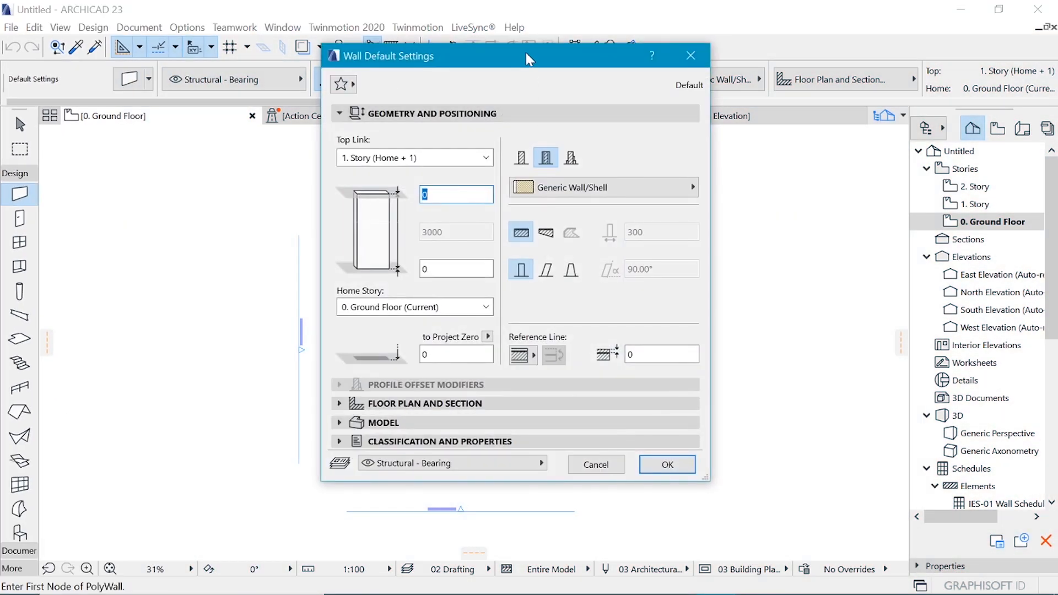
{"action": "left_click_drag", "start_coordinate": [517, 49], "coordinate": [484, 64]}
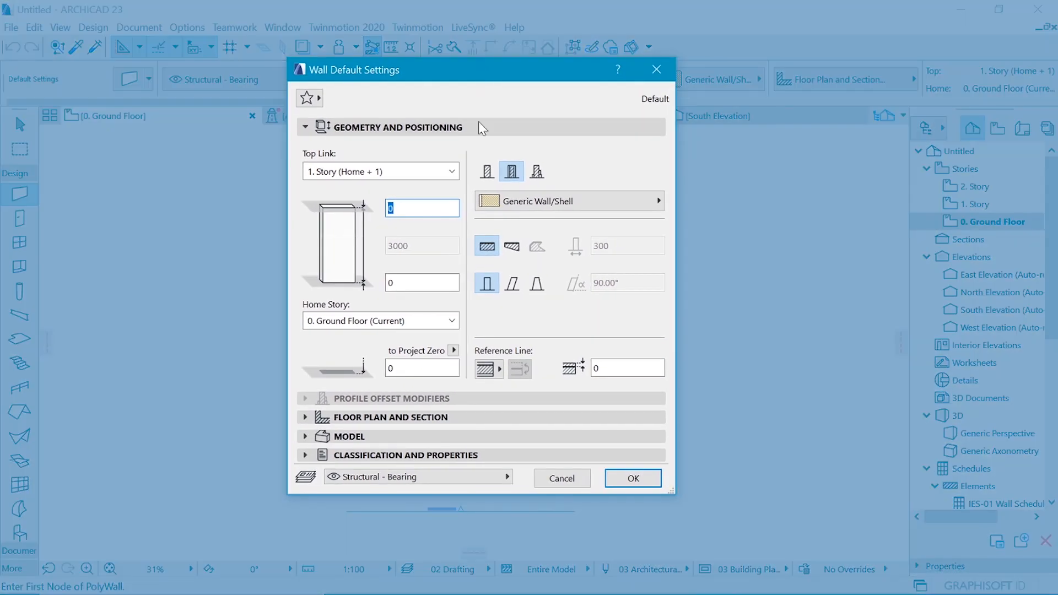
{"action": "left_click", "coordinate": [487, 174]}
{"action": "left_click_drag", "start_coordinate": [618, 246], "coordinate": [546, 253]}
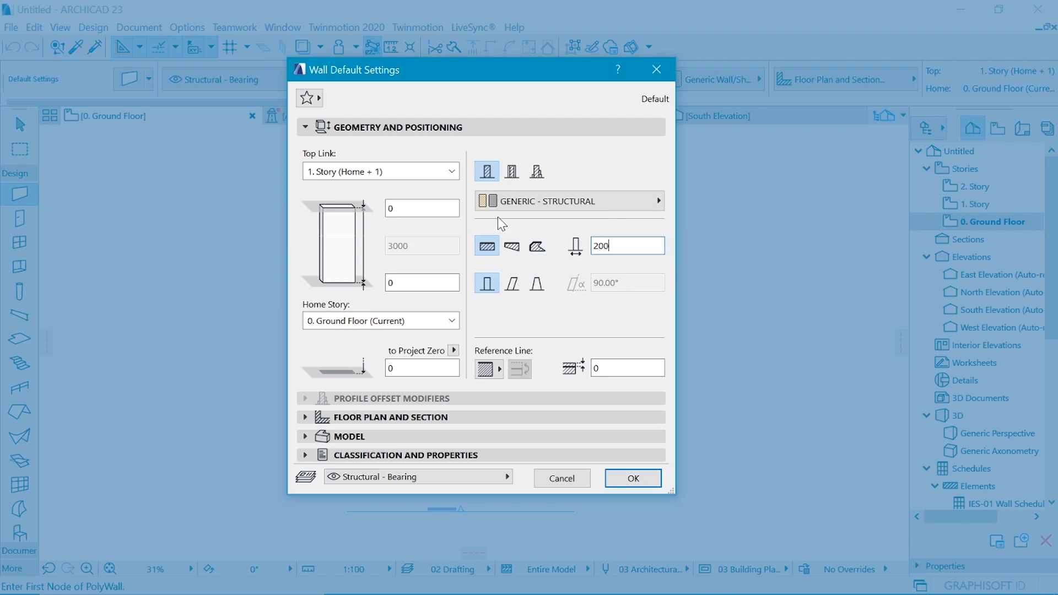
{"action": "left_click", "coordinate": [507, 202]}
{"action": "left_click", "coordinate": [565, 489]}
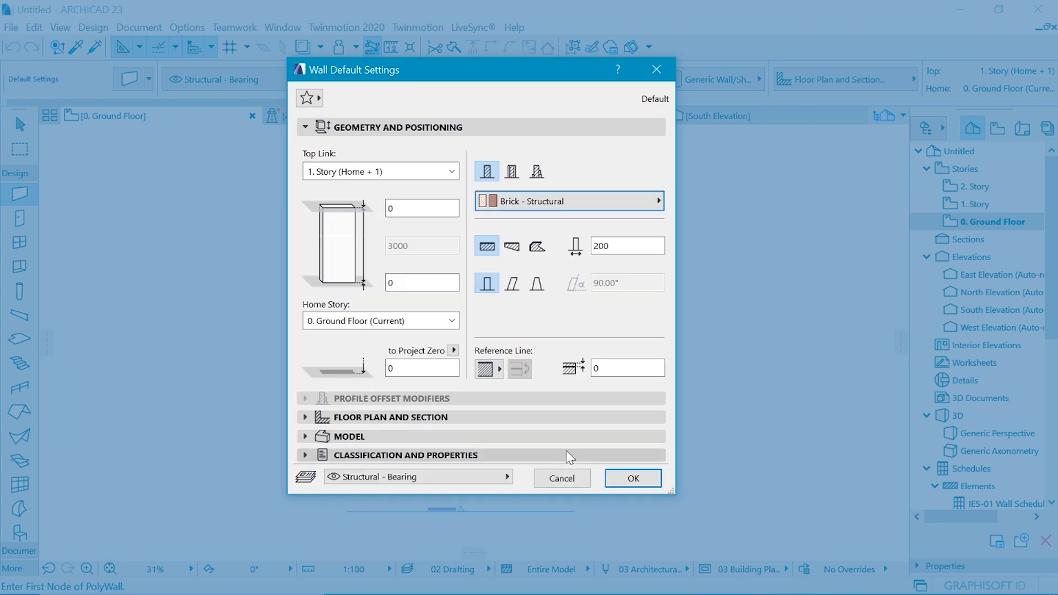
Step: Override all three default wall surfaces, linked together, with Stonework - 02
{"action": "left_click", "coordinate": [389, 437]}
{"action": "left_click", "coordinate": [315, 227]}
{"action": "left_click", "coordinate": [316, 250]}
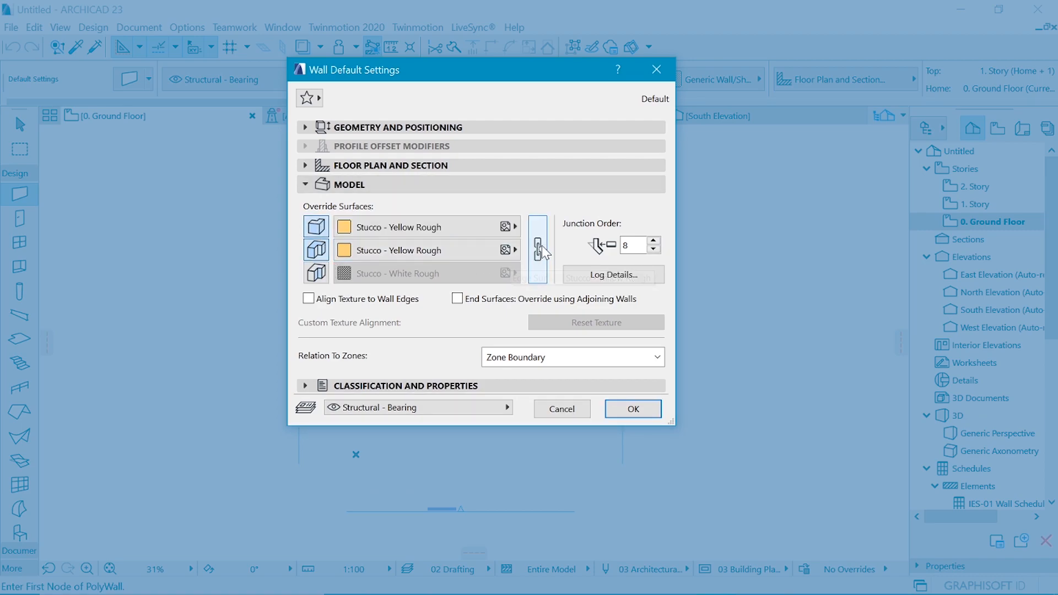
{"action": "left_click", "coordinate": [316, 272]}
{"action": "left_click", "coordinate": [538, 250]}
{"action": "left_click", "coordinate": [457, 240]}
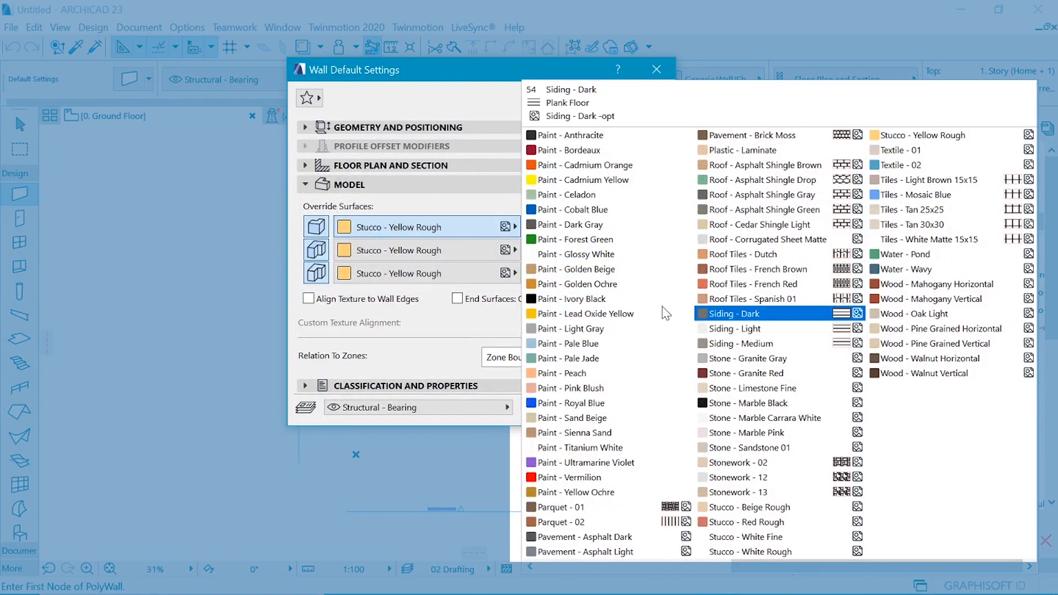
{"action": "left_click", "coordinate": [773, 463]}
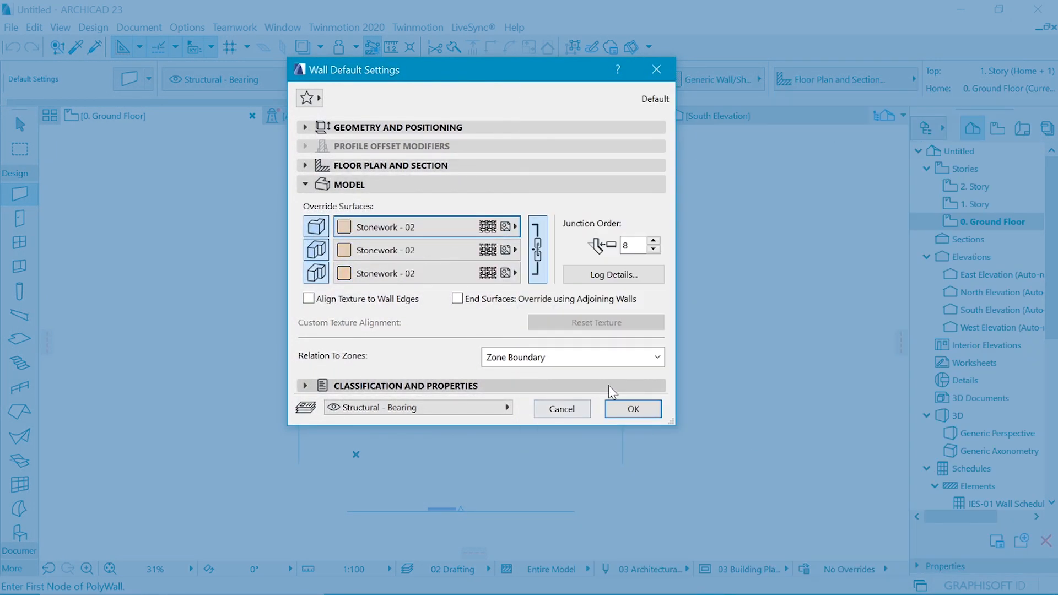
{"action": "left_click", "coordinate": [633, 409]}
Step: Set the default wall's reference line to Center
{"action": "scroll", "coordinate": [486, 361], "scroll_direction": "up", "scroll_amount": 5}
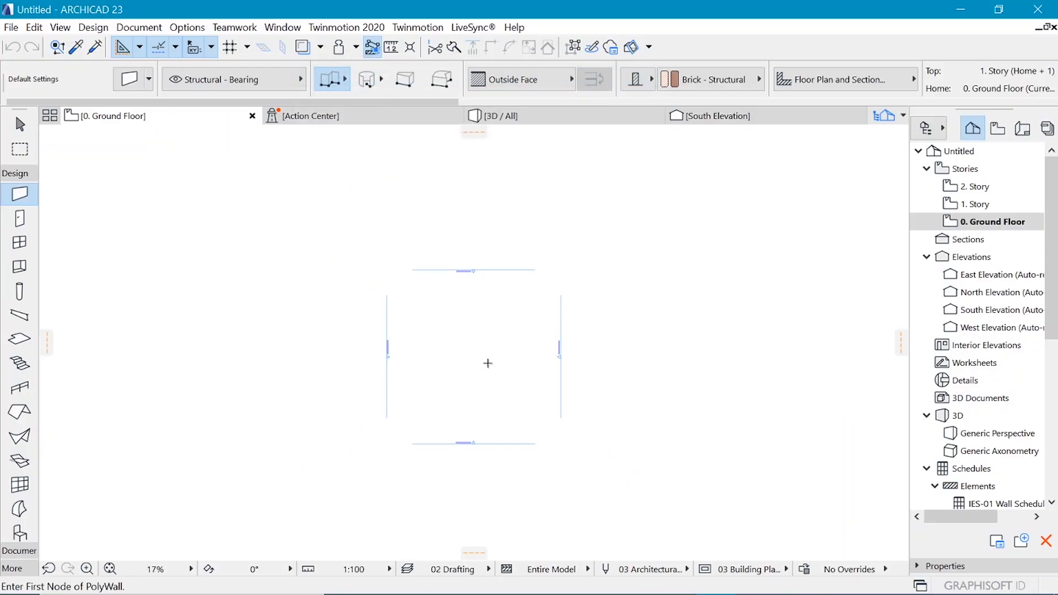
{"action": "scroll", "coordinate": [474, 300], "scroll_direction": "up", "scroll_amount": 1}
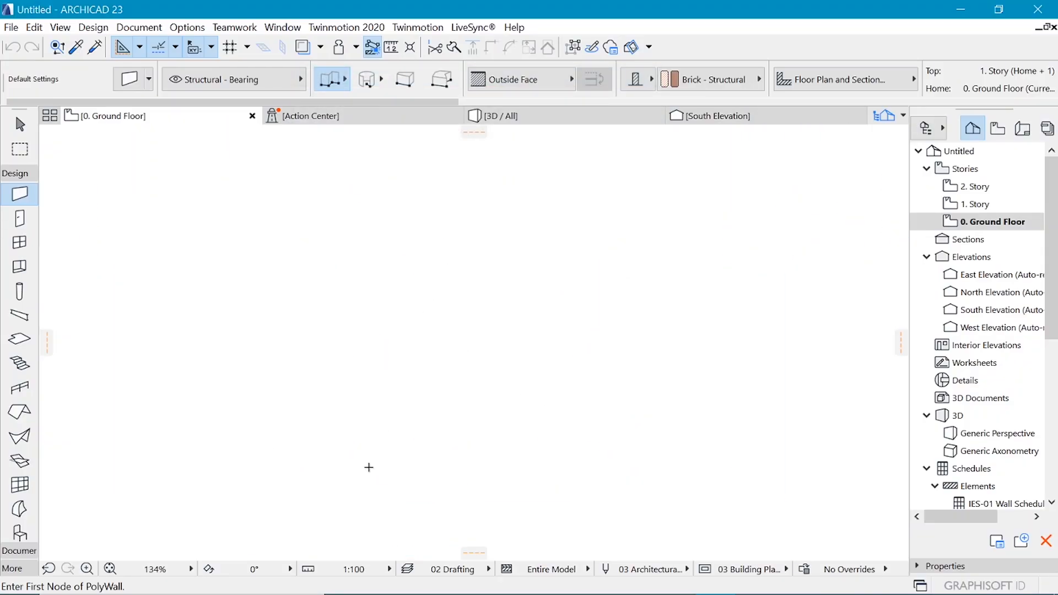
{"action": "left_click", "coordinate": [520, 88]}
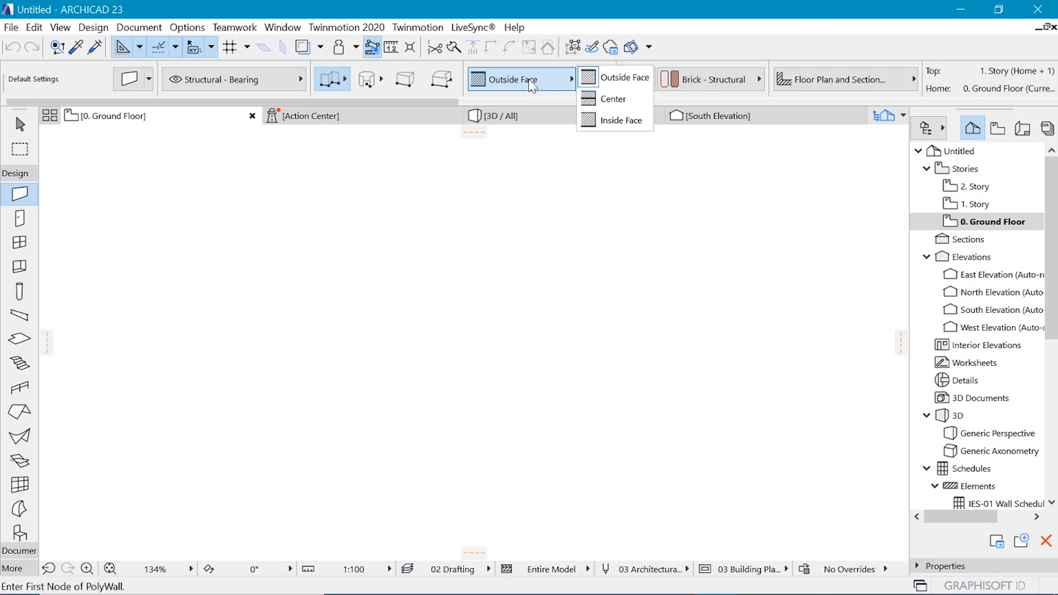
{"action": "left_click", "coordinate": [617, 101]}
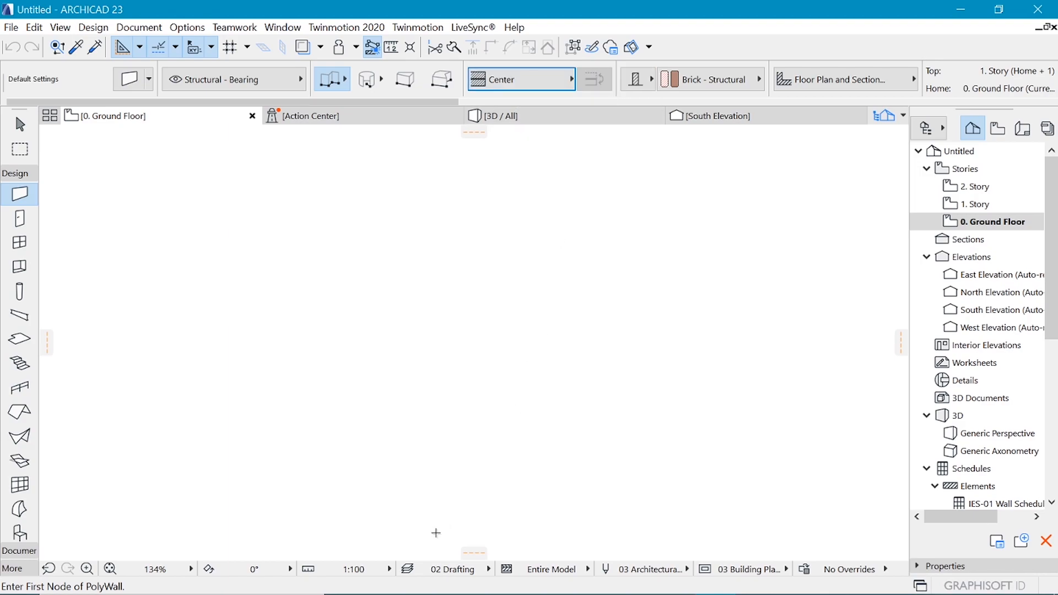
Step: Draw a closed rectangular wall loop 1500 by 500 on the ground floor and inspect it in 3D
{"action": "left_click", "coordinate": [431, 478]}
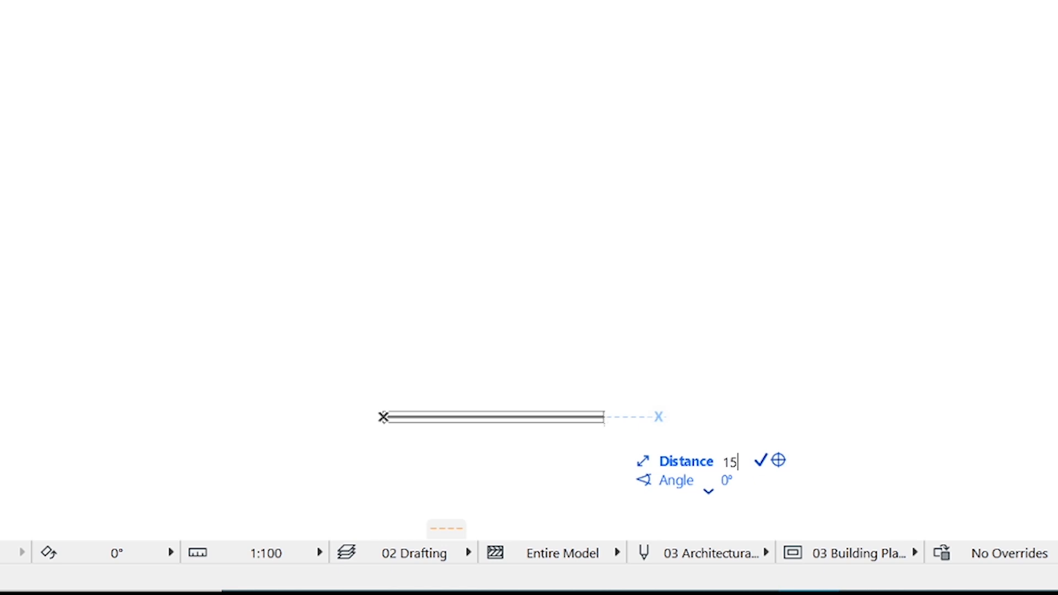
{"action": "left_click", "coordinate": [475, 417]}
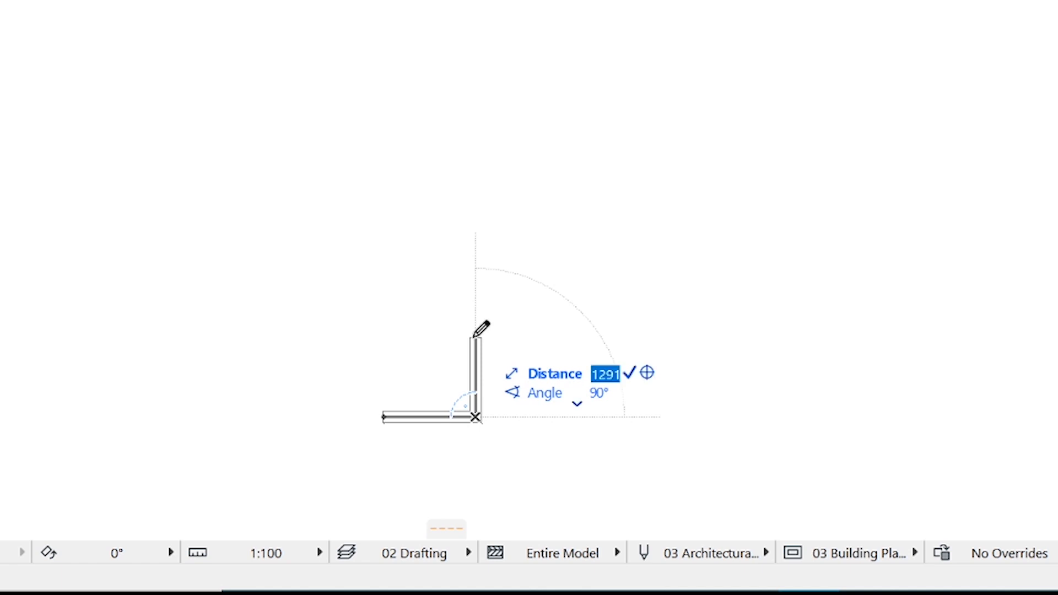
{"action": "type", "text": "500"}
{"action": "key", "text": "Return"}
{"action": "left_click", "coordinate": [384, 415]}
{"action": "left_click", "coordinate": [386, 417]}
{"action": "scroll", "coordinate": [408, 439], "scroll_direction": "up", "scroll_amount": 3}
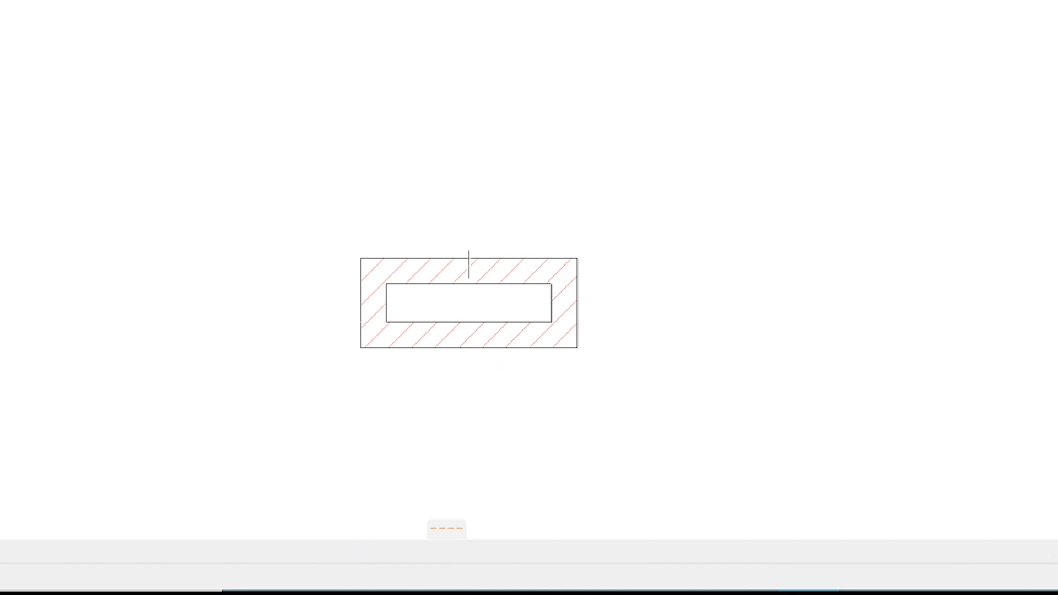
{"action": "key", "text": "F3"}
{"action": "scroll", "coordinate": [459, 345], "scroll_direction": "up", "scroll_amount": 5}
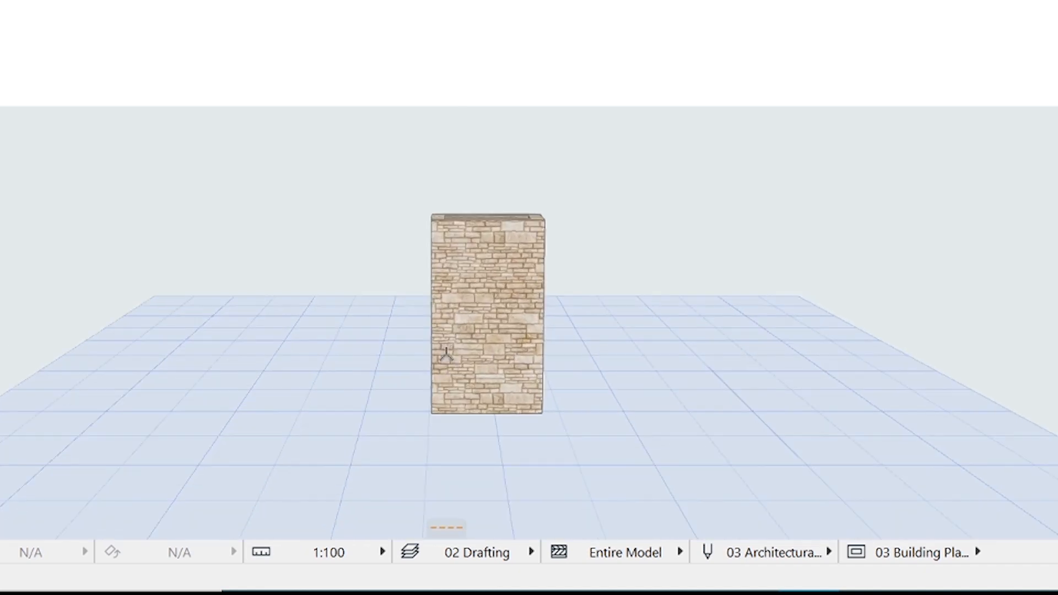
{"action": "middle_click_drag", "start_coordinate": [430, 354], "coordinate": [773, 261], "text": "shift"}
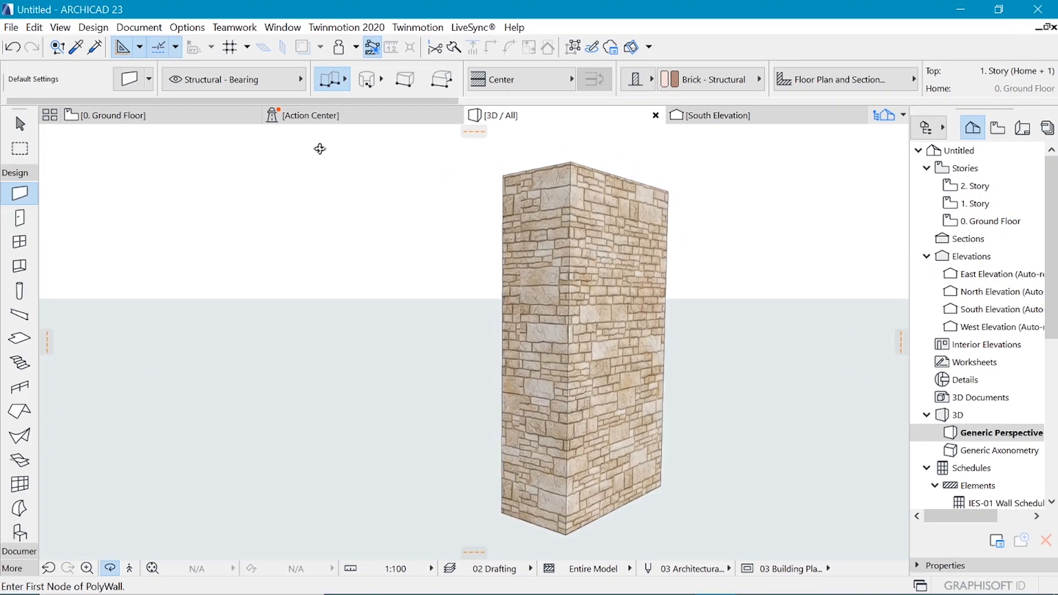
Step: Turn on the trace reference on 1. Story and draw a closed wall loop over the ground-floor walls
{"action": "left_click", "coordinate": [169, 118]}
{"action": "scroll", "coordinate": [555, 400], "scroll_direction": "up", "scroll_amount": 2}
{"action": "double_click", "coordinate": [953, 206]}
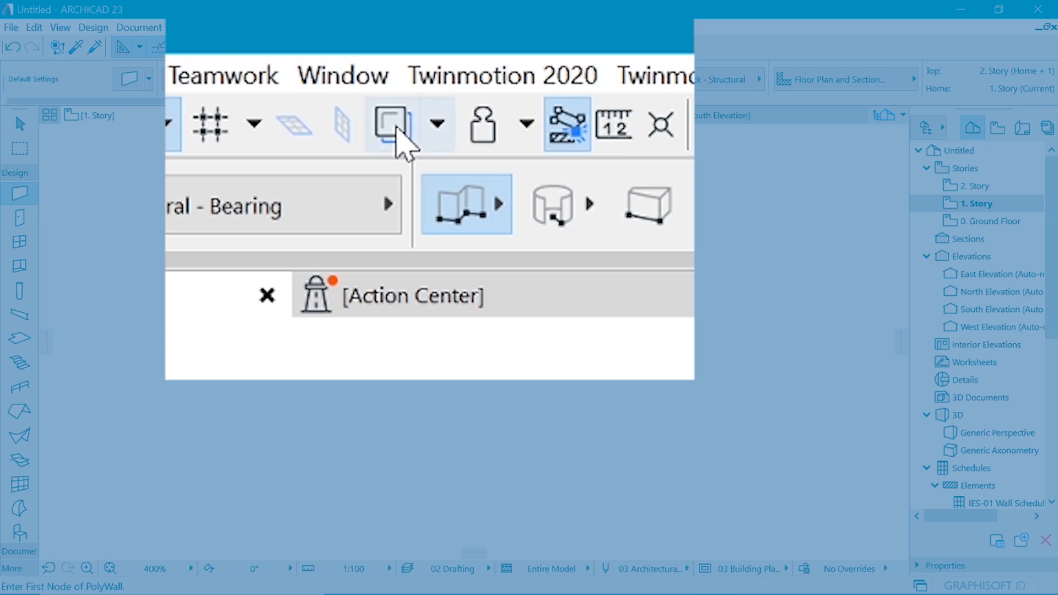
{"action": "left_click", "coordinate": [304, 47]}
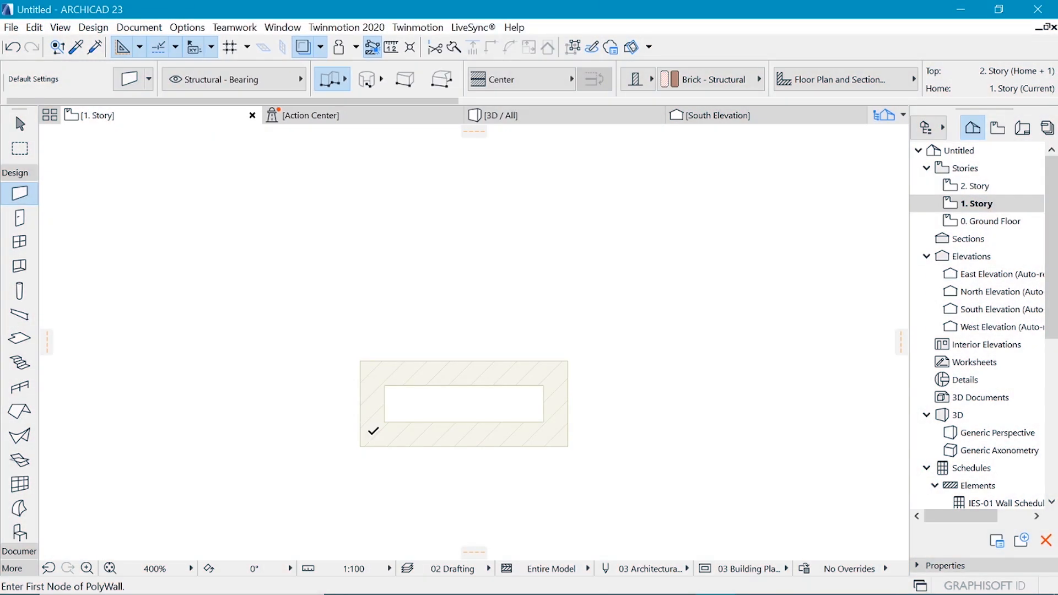
{"action": "left_click", "coordinate": [372, 433]}
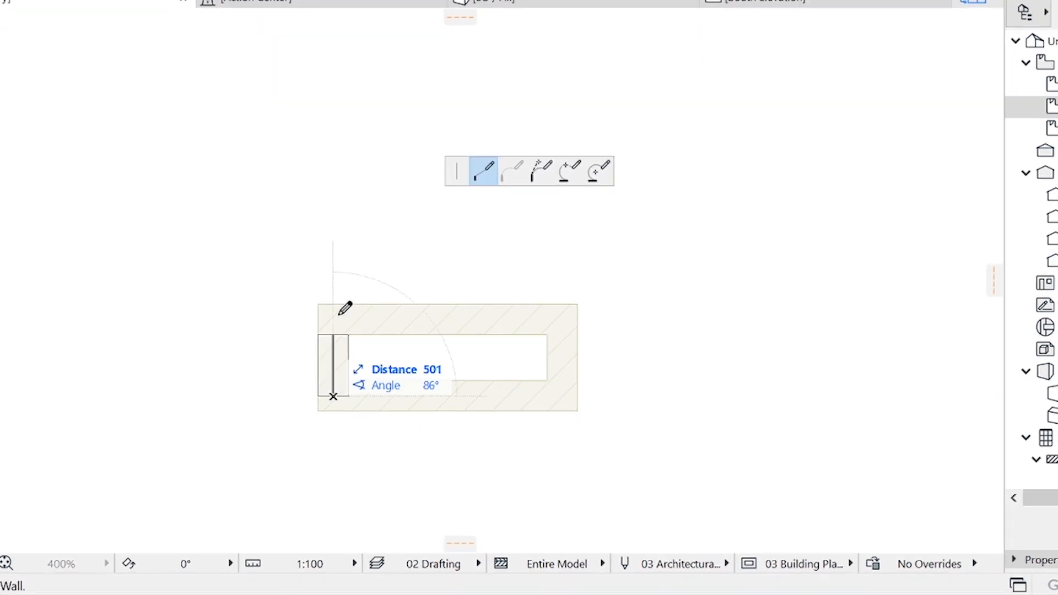
{"action": "left_click", "coordinate": [294, 266]}
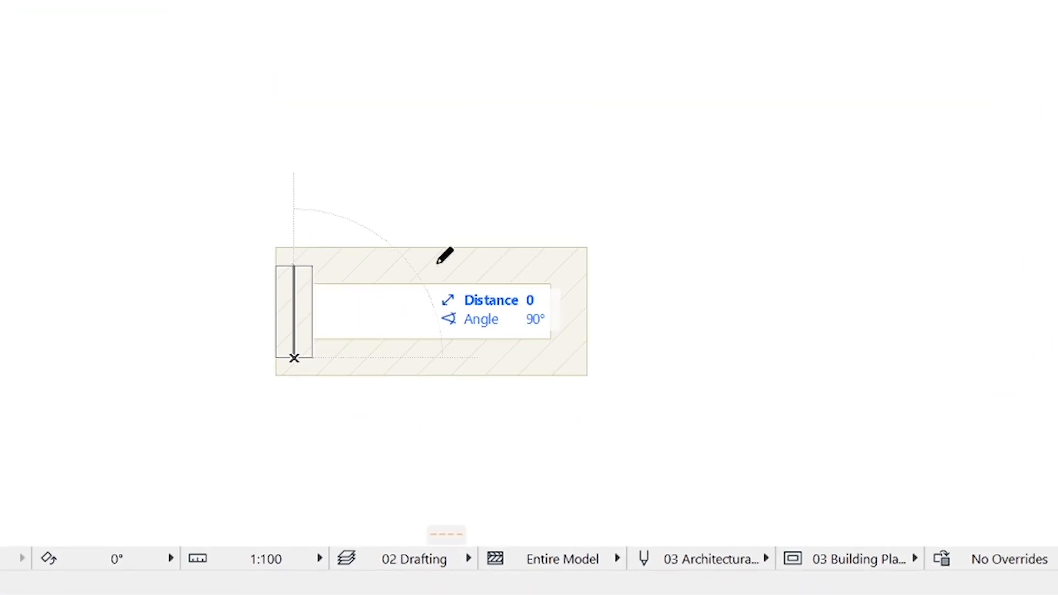
{"action": "left_click", "coordinate": [569, 266]}
{"action": "left_click", "coordinate": [300, 357]}
{"action": "left_click", "coordinate": [294, 357]}
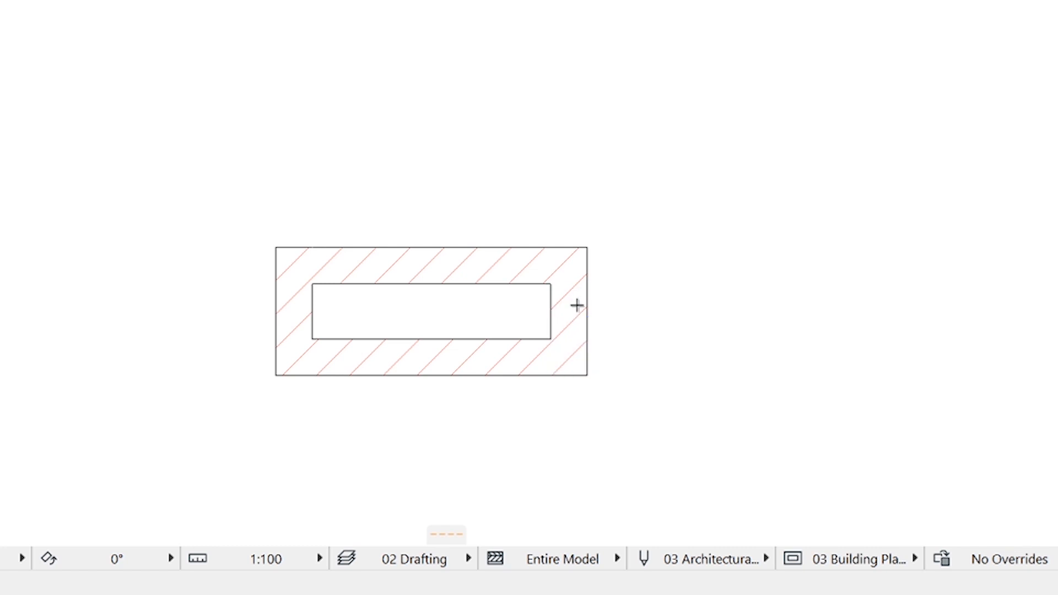
Step: Make the two short end walls on 1. Story slanted at an angle of 75°
{"action": "left_click", "coordinate": [563, 313]}
{"action": "left_click", "coordinate": [457, 301]}
{"action": "left_click", "coordinate": [294, 329], "text": "shift"}
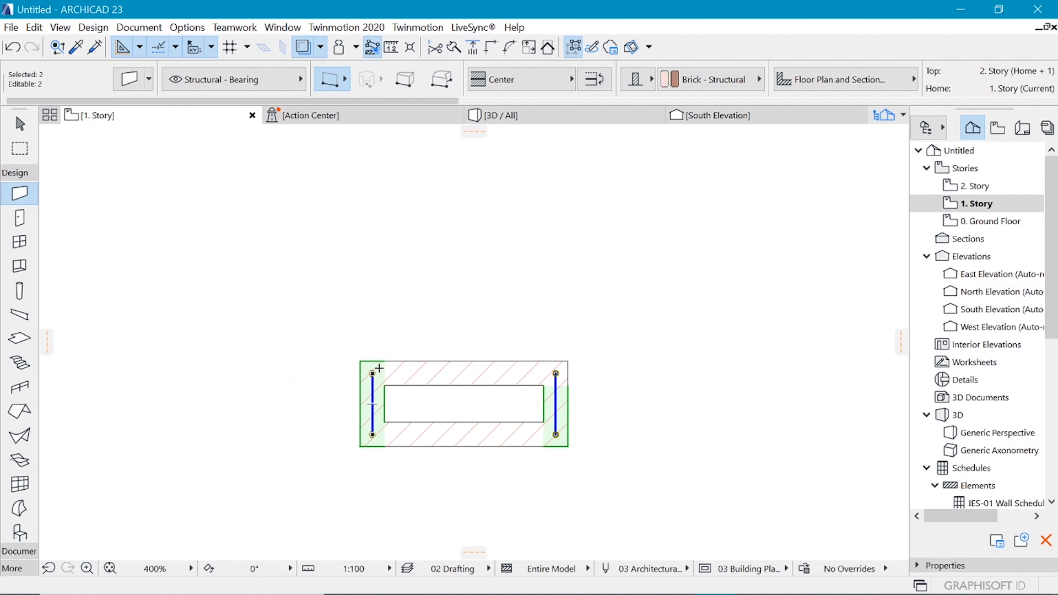
{"action": "double_click", "coordinate": [379, 368]}
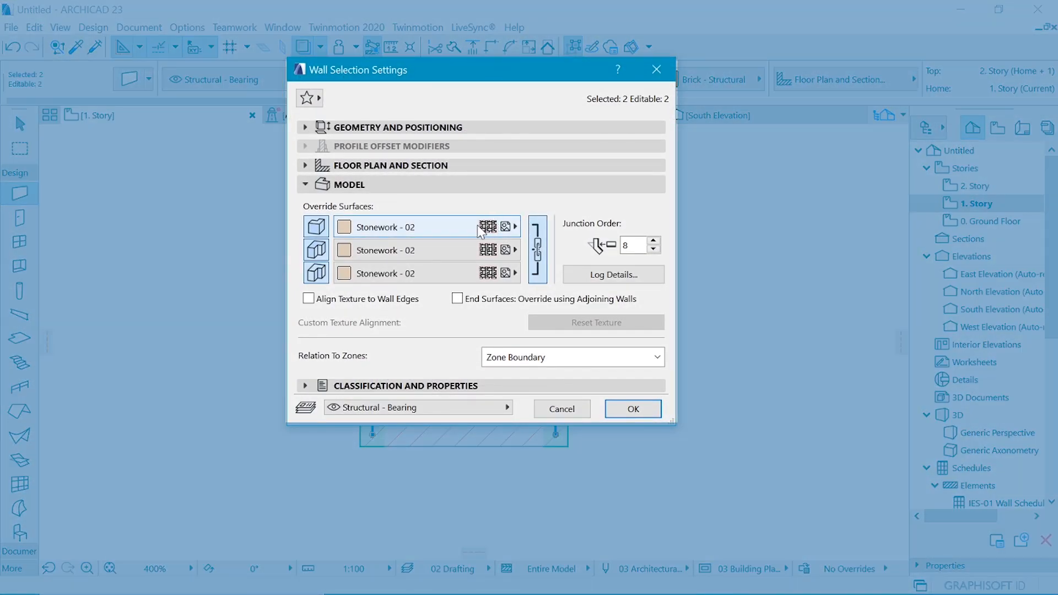
{"action": "left_click", "coordinate": [447, 128]}
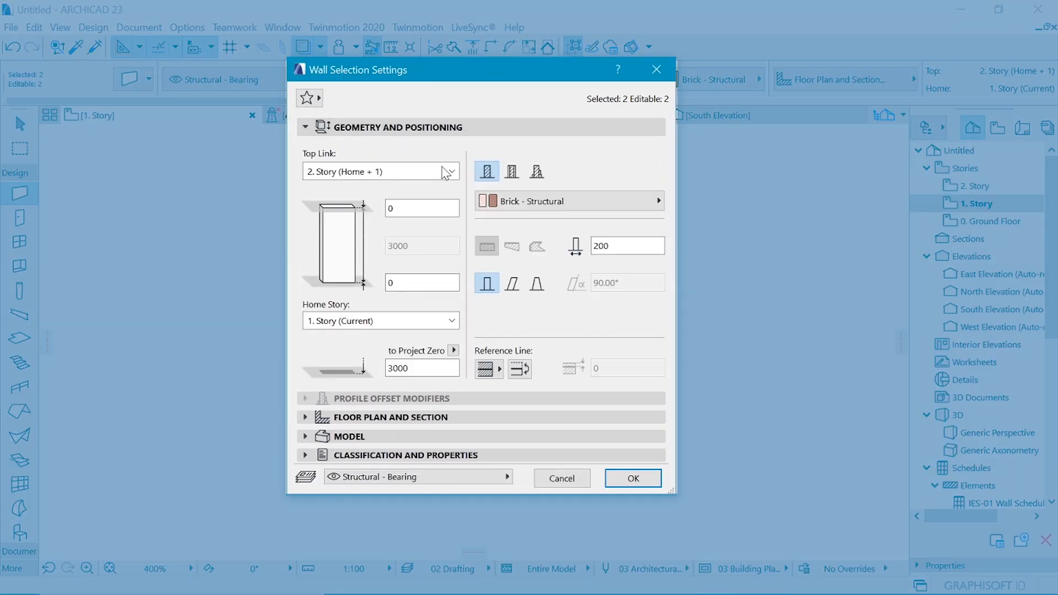
{"action": "left_click", "coordinate": [518, 283]}
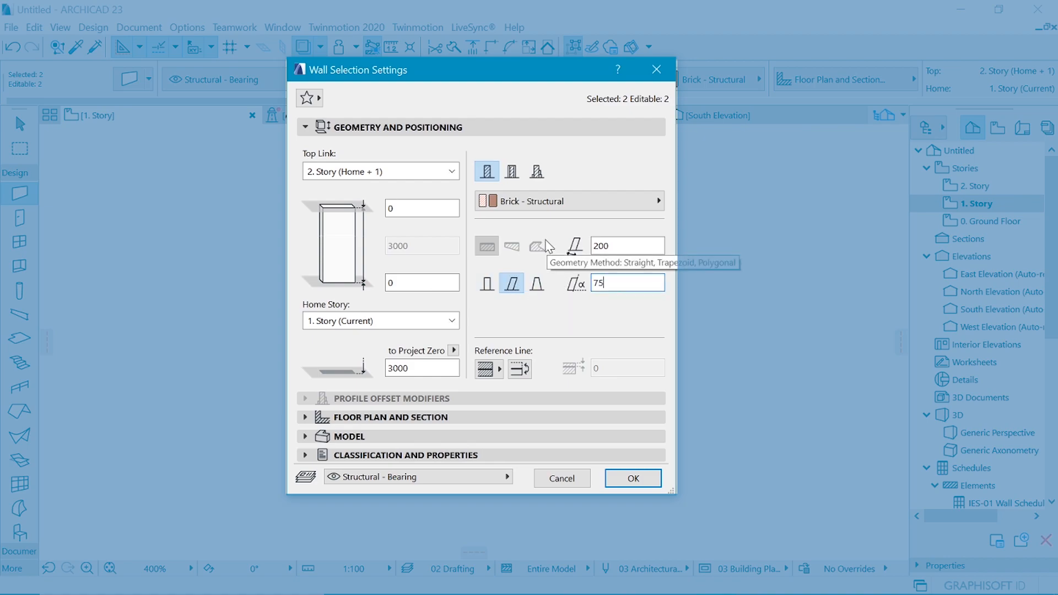
{"action": "left_click", "coordinate": [616, 474]}
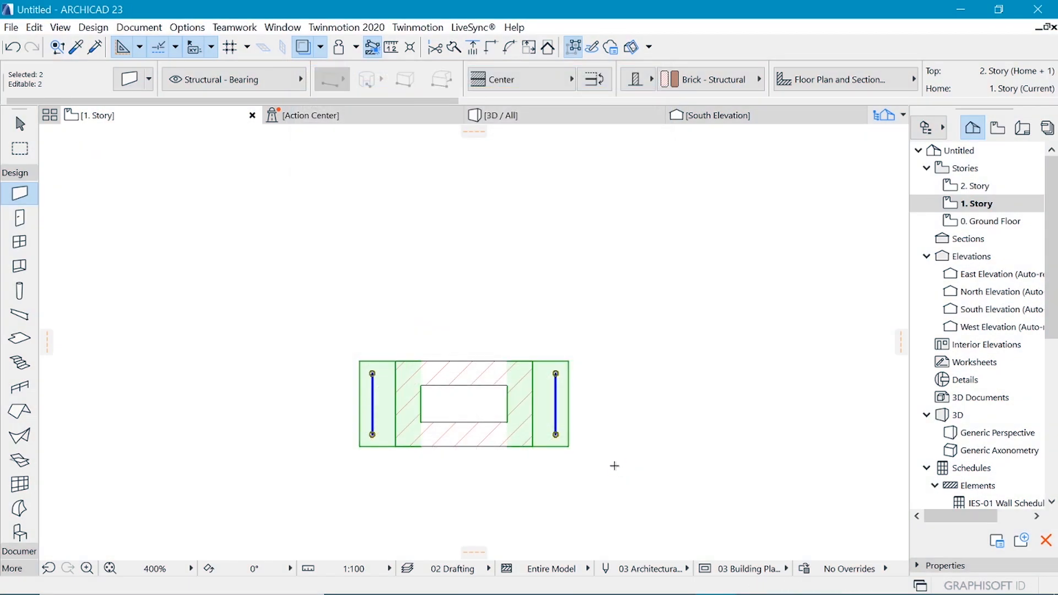
{"action": "key", "text": "Escape"}
{"action": "scroll", "coordinate": [560, 363], "scroll_direction": "down", "scroll_amount": 2}
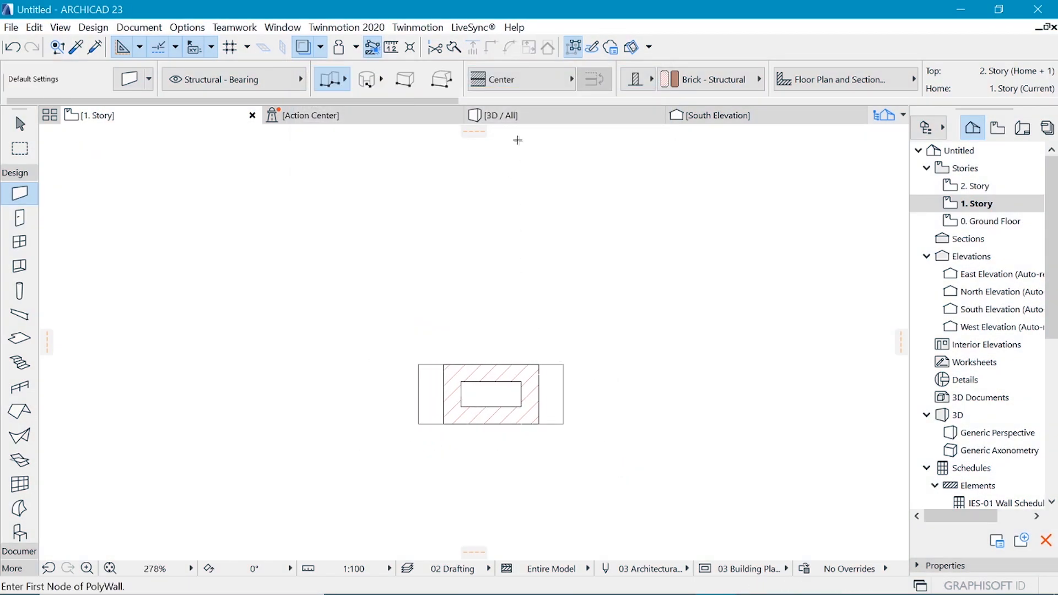
Step: Select the four 1. Story walls in 3D and set their top offset to -1800
{"action": "left_click", "coordinate": [538, 113]}
{"action": "middle_click_drag", "start_coordinate": [472, 343], "coordinate": [564, 219], "text": "shift"}
{"action": "left_click_drag", "start_coordinate": [371, 161], "coordinate": [492, 237], "text": "shift"}
{"action": "key", "text": "ctrl+t"}
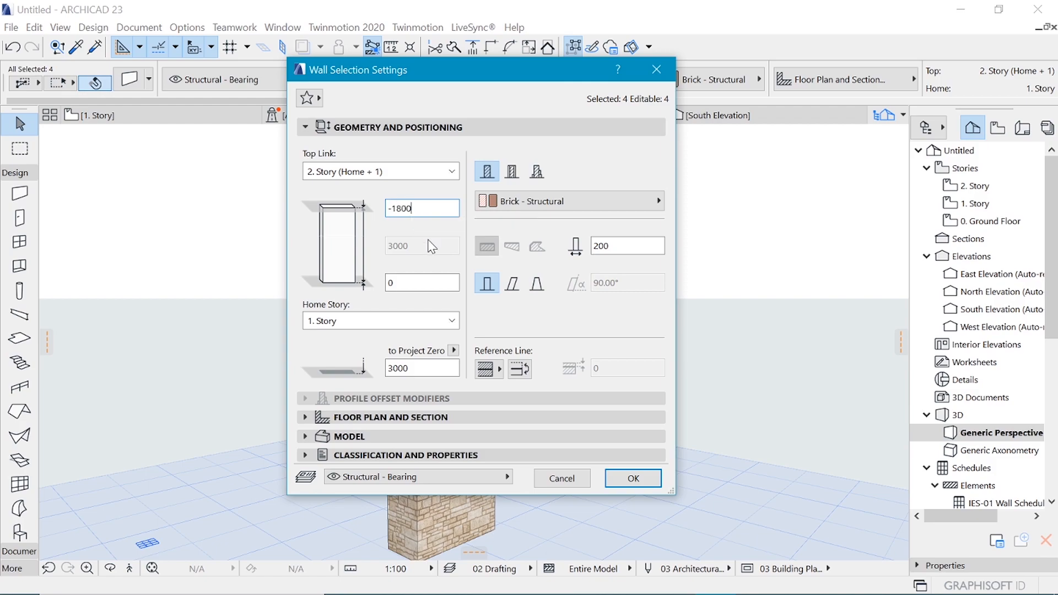
{"action": "left_click", "coordinate": [634, 478]}
{"action": "left_click", "coordinate": [559, 289]}
{"action": "middle_click_drag", "start_coordinate": [589, 278], "coordinate": [236, 152], "text": "shift"}
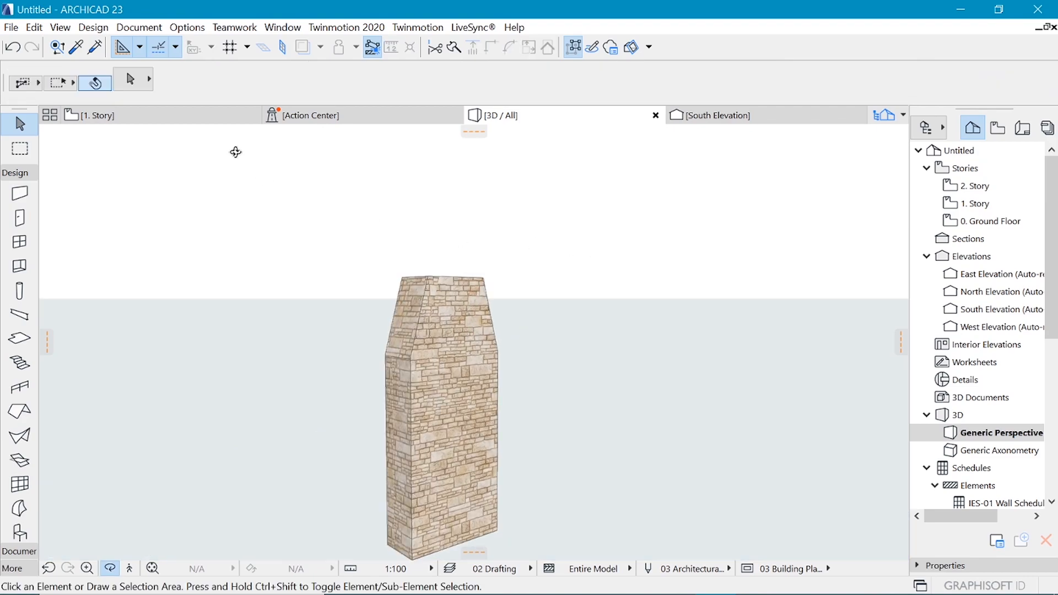
Step: Pick up the 1. Story wall's settings and draw a closed rectangular wall loop on 2. Story over the traced narrow part of the chimney
{"action": "left_click", "coordinate": [171, 117]}
{"action": "left_click", "coordinate": [542, 402], "text": "alt"}
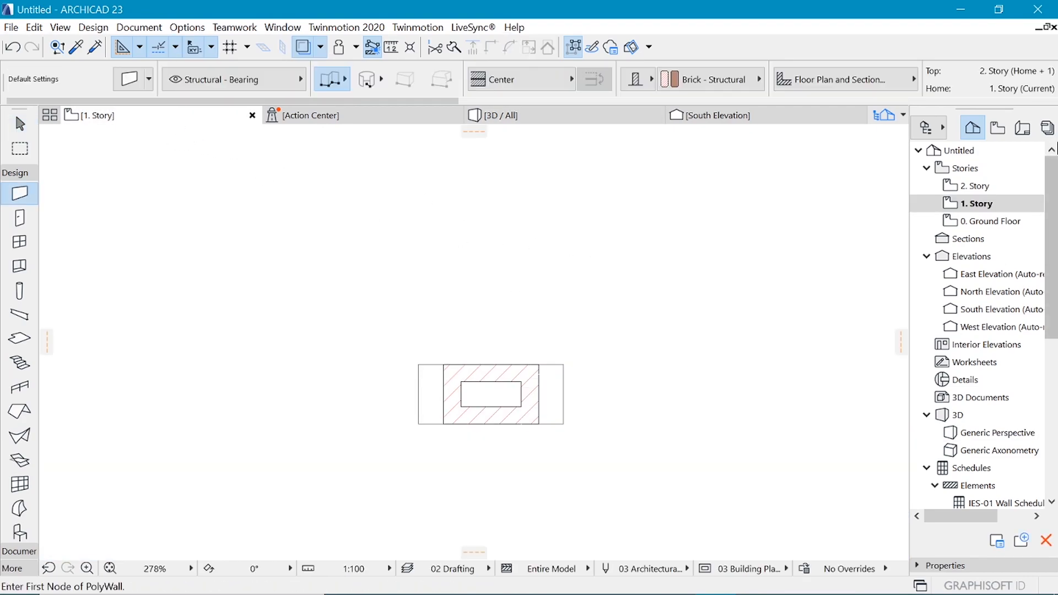
{"action": "double_click", "coordinate": [974, 187]}
{"action": "scroll", "coordinate": [539, 342], "scroll_direction": "up", "scroll_amount": 3}
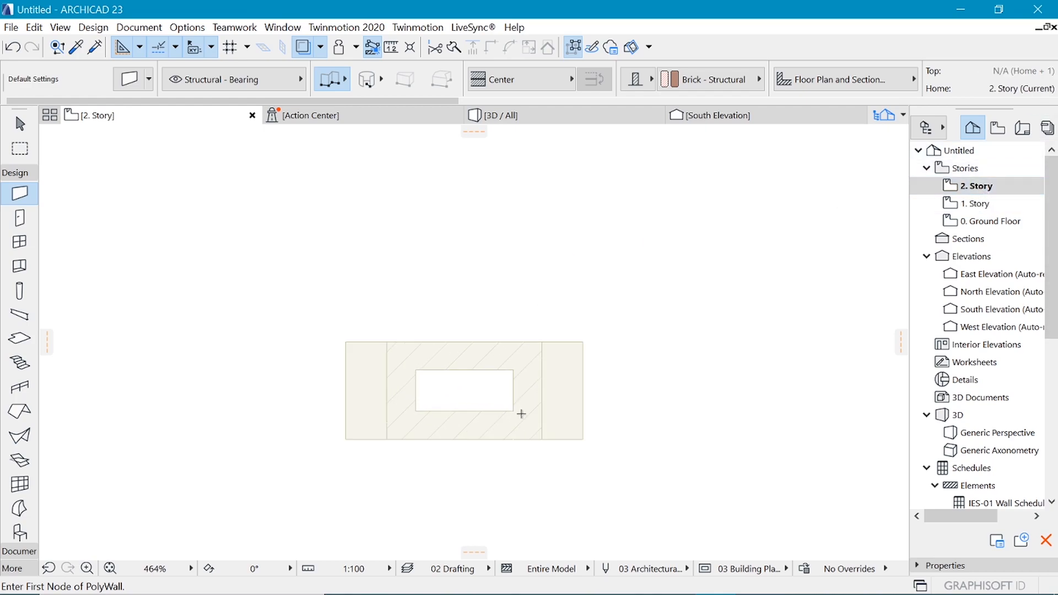
{"action": "left_click", "coordinate": [398, 426]}
{"action": "left_click", "coordinate": [399, 352]}
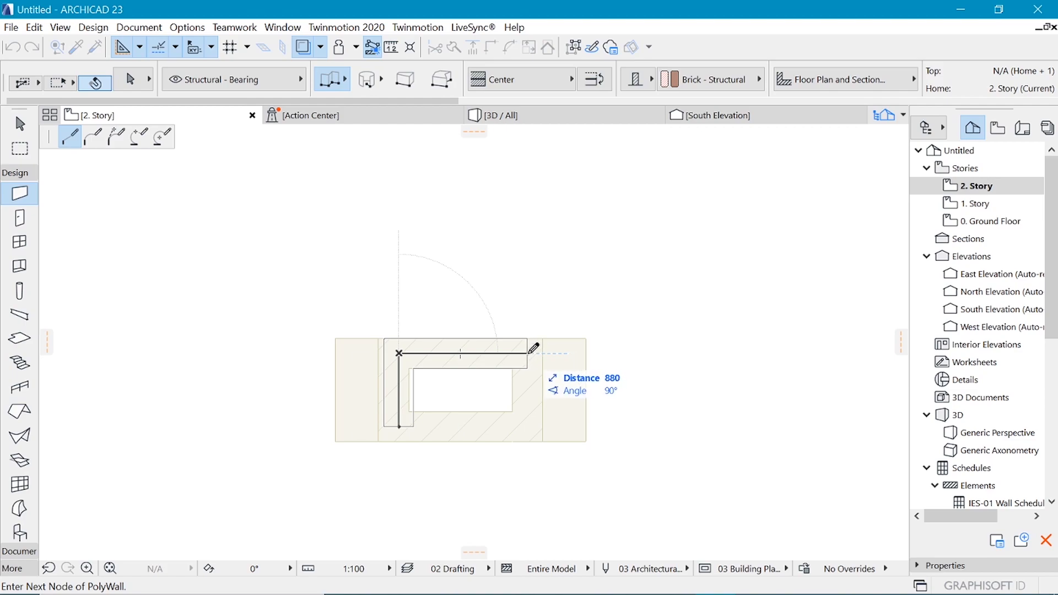
{"action": "left_click", "coordinate": [522, 353]}
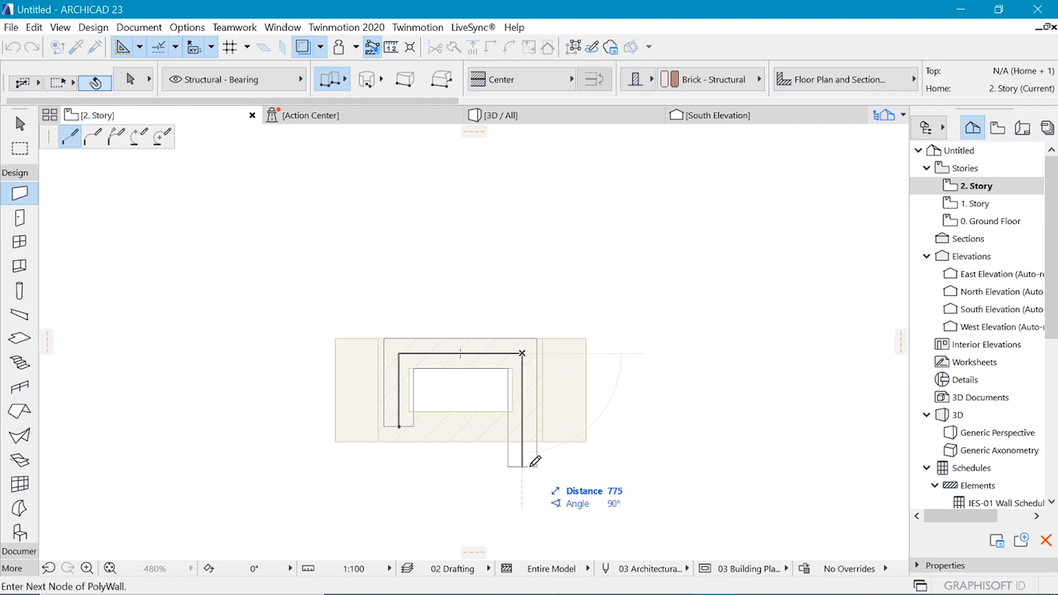
{"action": "left_click", "coordinate": [399, 426], "text": "shift"}
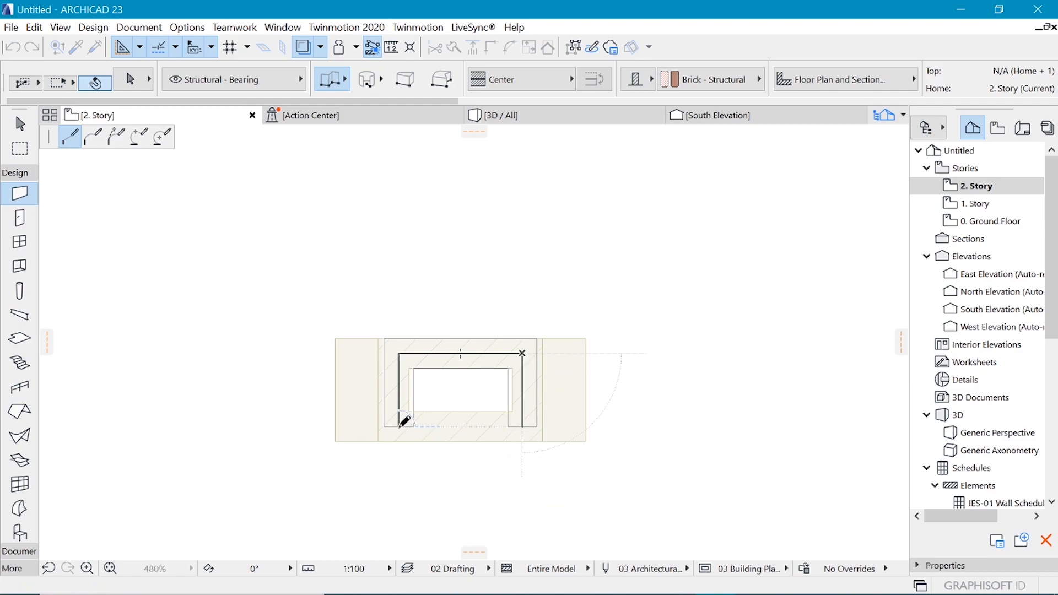
{"action": "left_click", "coordinate": [399, 426]}
{"action": "scroll", "coordinate": [439, 444], "scroll_direction": "up", "scroll_amount": 3}
{"action": "key", "text": "Escape"}
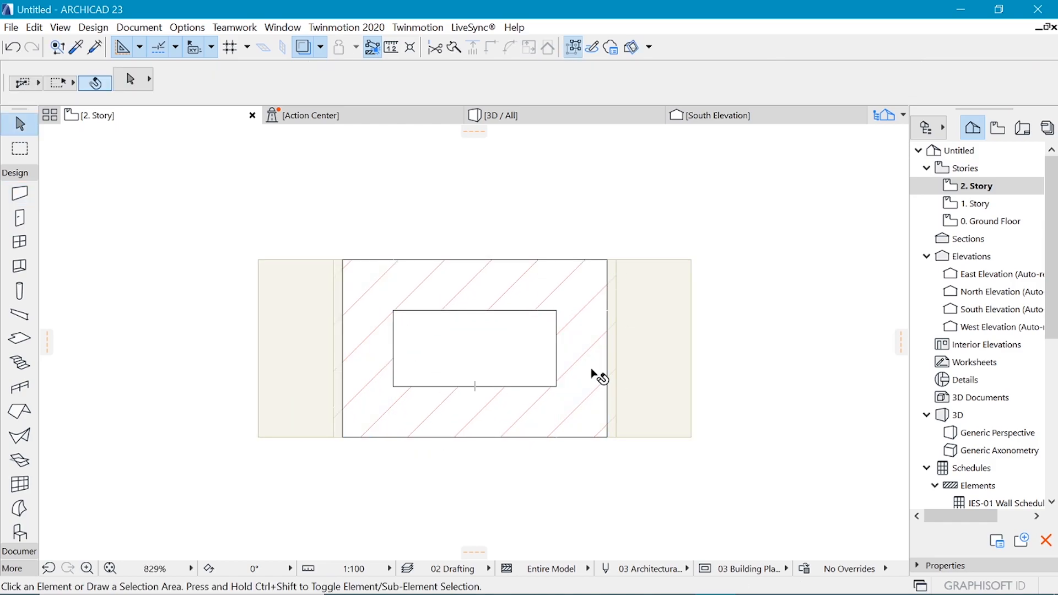
{"action": "scroll", "coordinate": [599, 427], "scroll_direction": "down", "scroll_amount": 3}
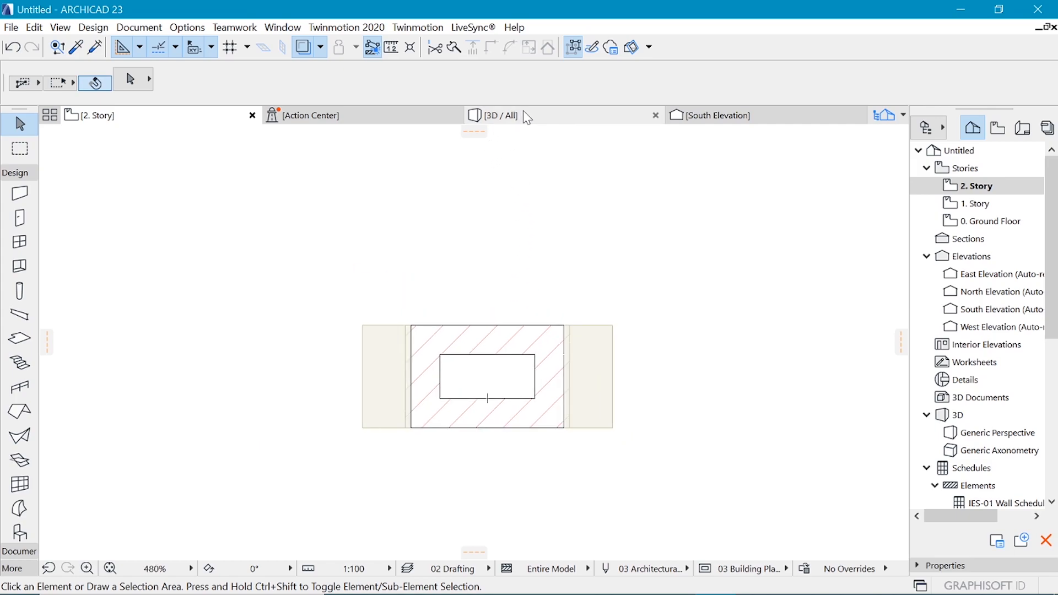
Step: In the South Elevation, move all four 2. Story walls 1800 down onto the top of the tapered section
{"action": "left_click", "coordinate": [521, 113]}
{"action": "scroll", "coordinate": [520, 151], "scroll_direction": "up", "scroll_amount": 3}
{"action": "scroll", "coordinate": [478, 401], "scroll_direction": "down", "scroll_amount": 3}
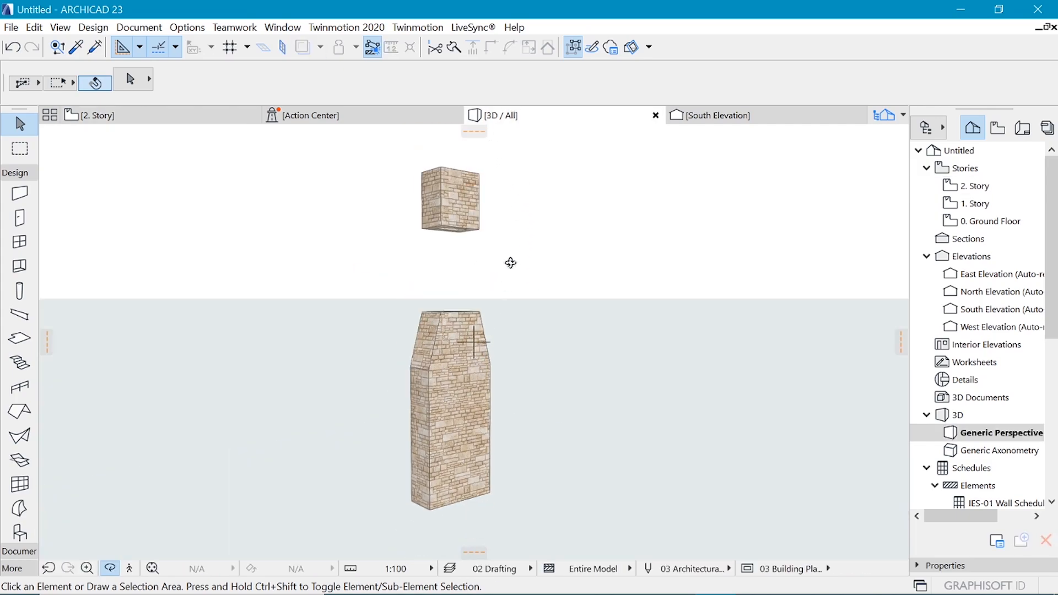
{"action": "left_click", "coordinate": [710, 114]}
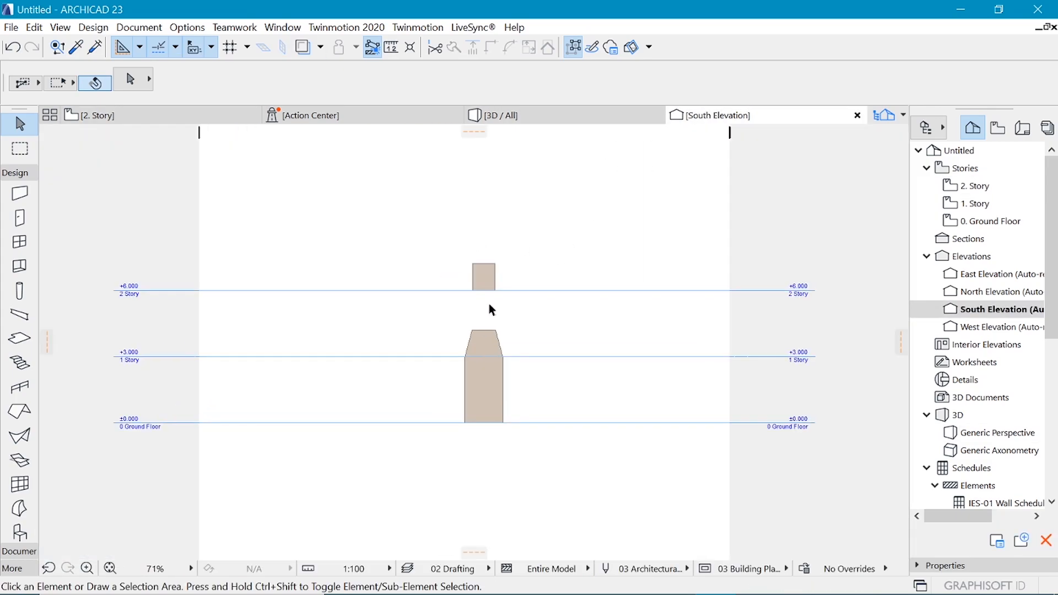
{"action": "scroll", "coordinate": [491, 307], "scroll_direction": "up", "scroll_amount": 3}
{"action": "left_click_drag", "start_coordinate": [417, 205], "coordinate": [507, 338]}
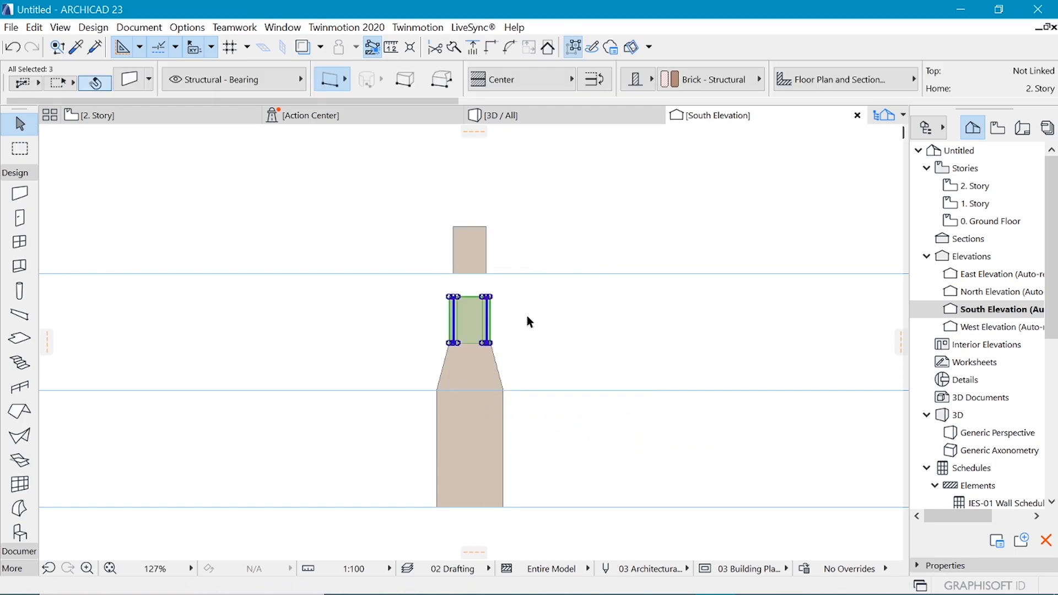
{"action": "left_click", "coordinate": [488, 245]}
{"action": "left_click_drag", "start_coordinate": [486, 272], "coordinate": [490, 349]}
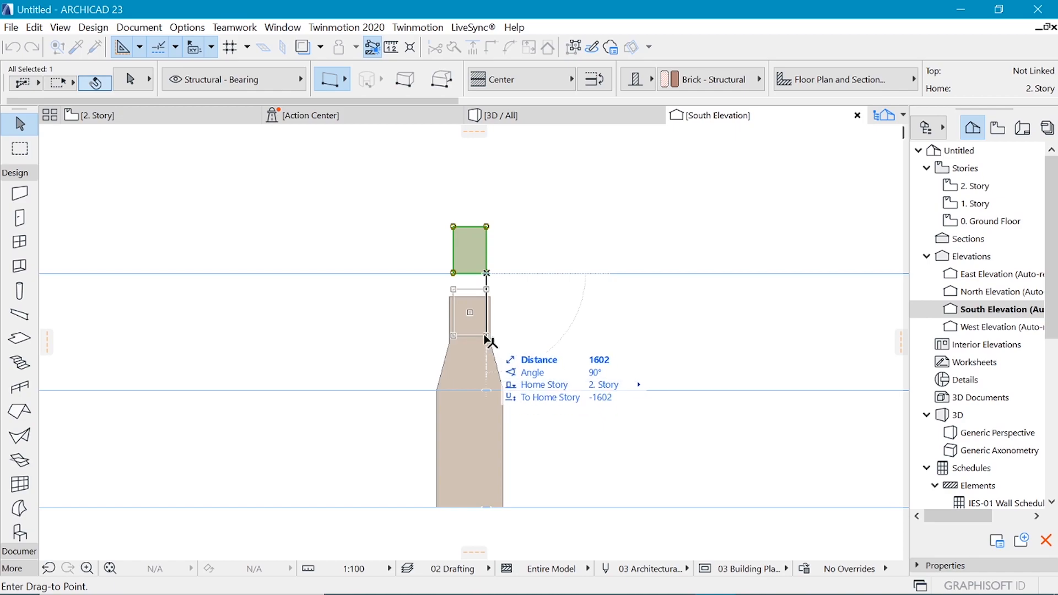
{"action": "left_click", "coordinate": [487, 343]}
Step: Examine in 3D where the upper walls meet the tapered section and select one short end wall of 2. Story
{"action": "left_click", "coordinate": [552, 115]}
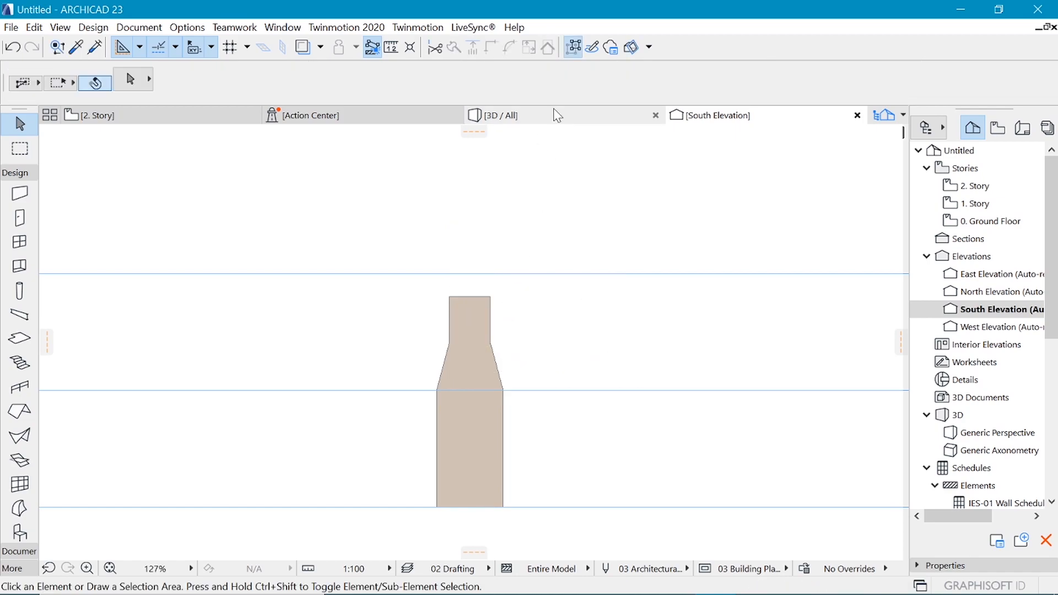
{"action": "middle_click_drag", "start_coordinate": [520, 219], "coordinate": [439, 284], "text": "shift"}
{"action": "scroll", "coordinate": [439, 284], "scroll_direction": "up", "scroll_amount": 10}
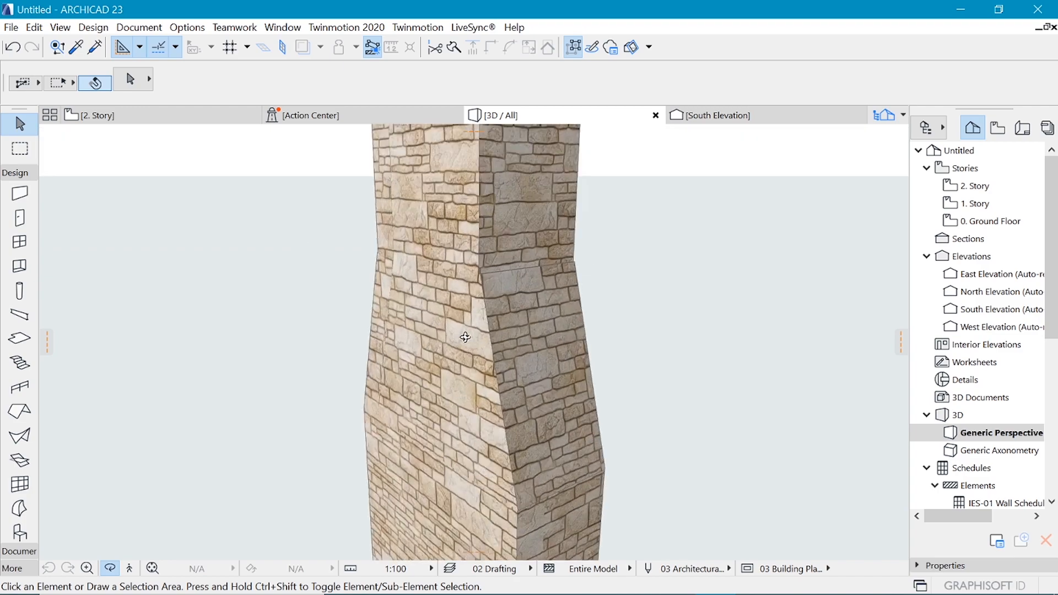
{"action": "scroll", "coordinate": [630, 205], "scroll_direction": "up", "scroll_amount": 3}
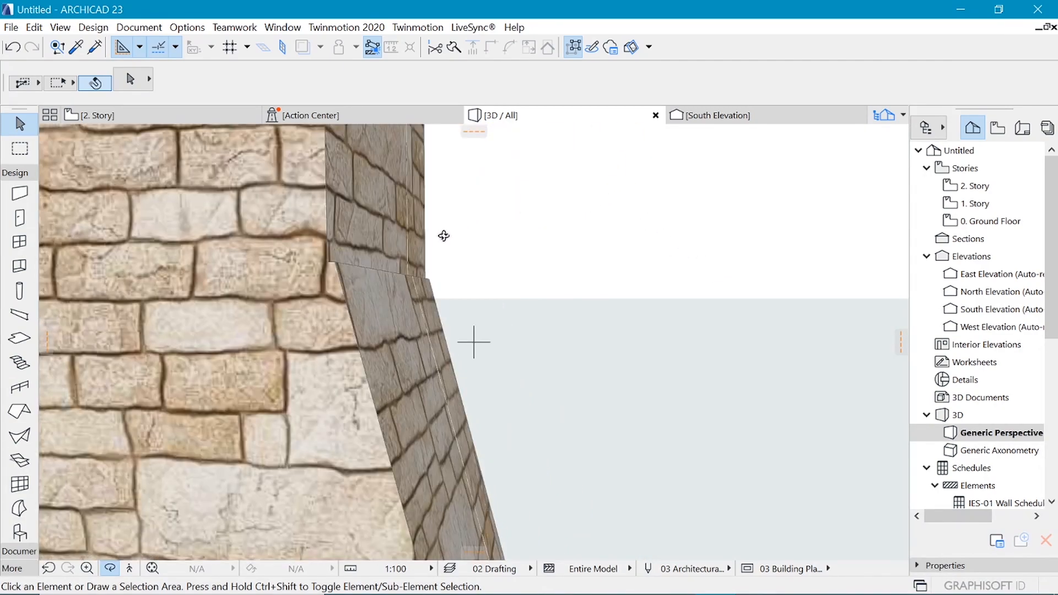
{"action": "left_click", "coordinate": [386, 217]}
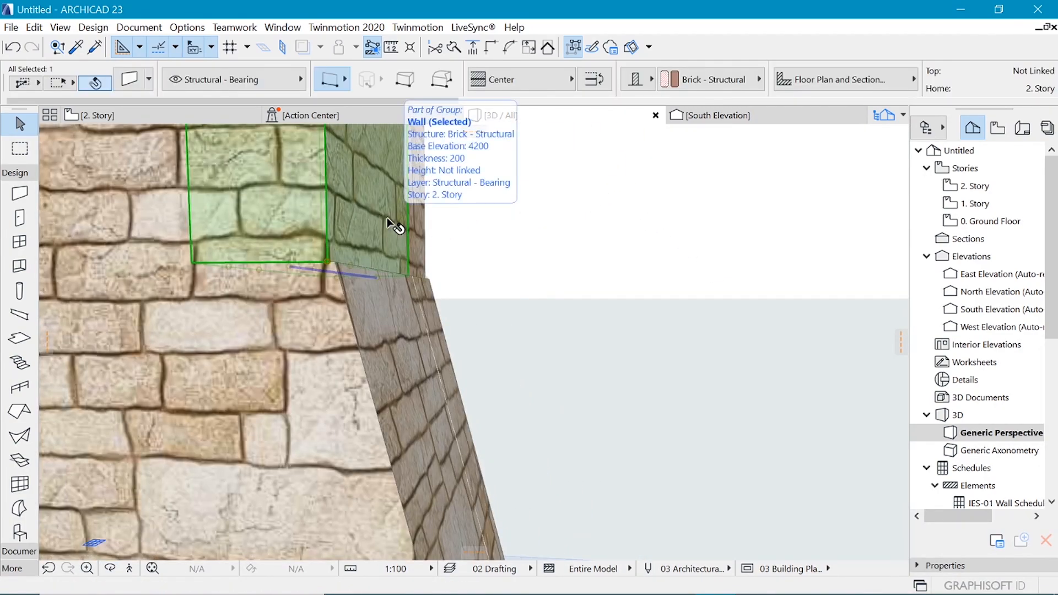
{"action": "key", "text": "ctrl+d"}
{"action": "left_click", "coordinate": [328, 262]}
{"action": "scroll", "coordinate": [374, 268], "scroll_direction": "up", "scroll_amount": 2}
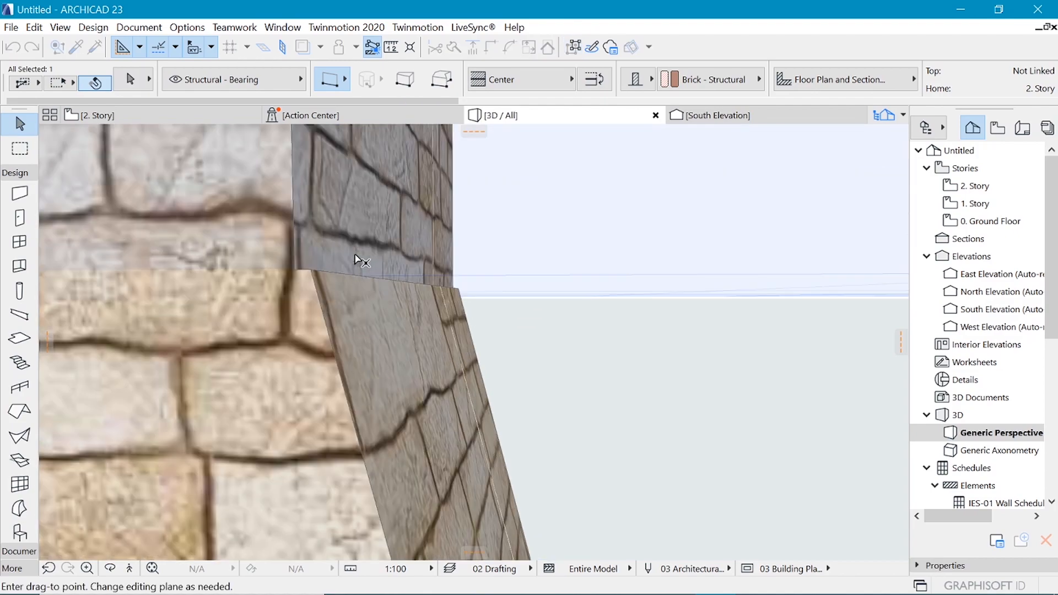
{"action": "key", "text": "Escape"}
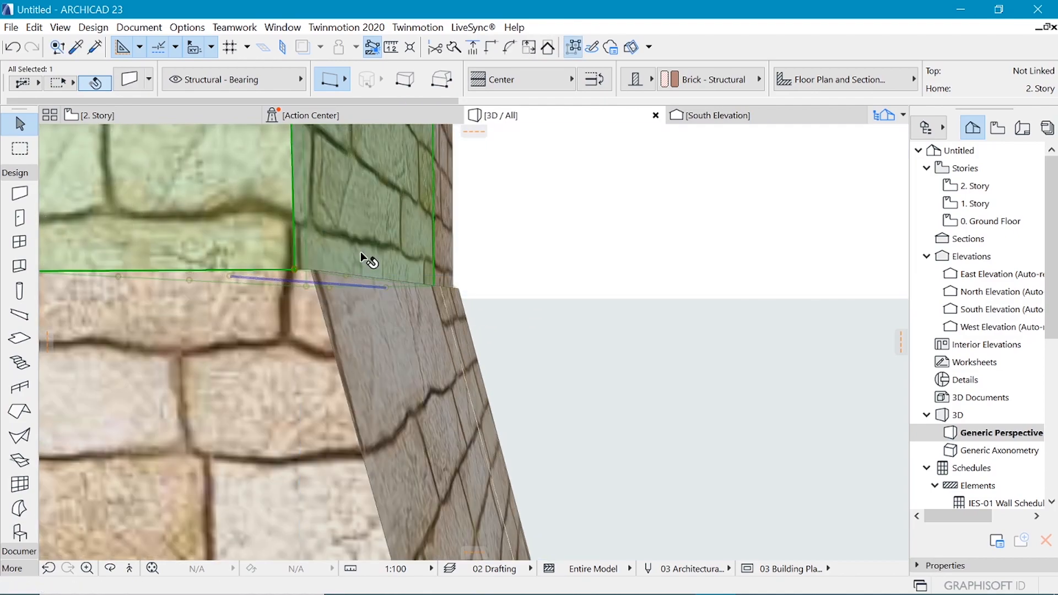
Step: Move the selected short upper wall outward to align with the top edge of the slanted wall below it
{"action": "middle_click_drag", "start_coordinate": [362, 250], "coordinate": [398, 292], "text": "shift"}
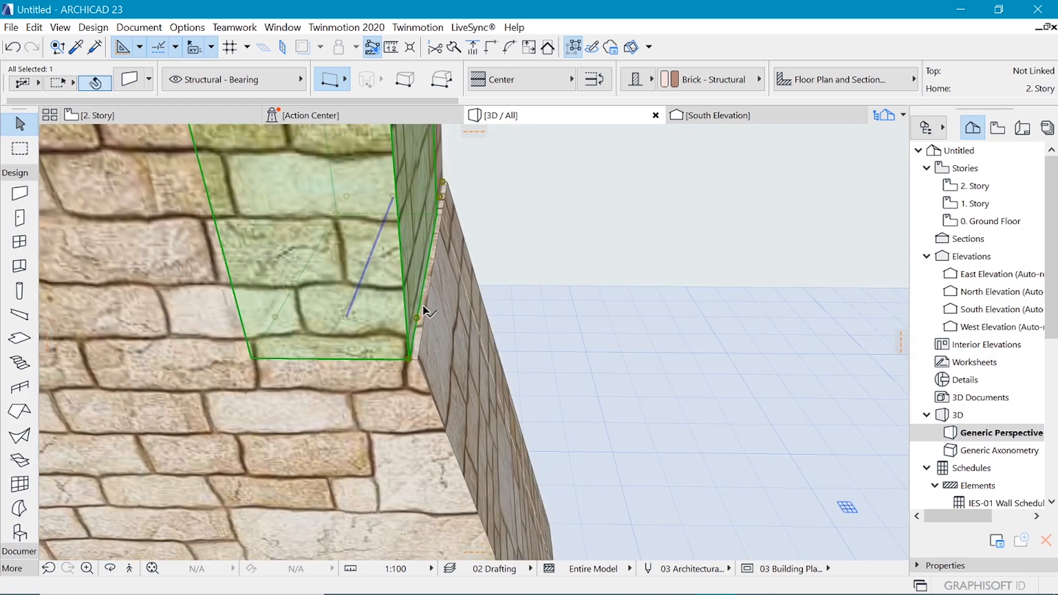
{"action": "key", "text": "ctrl+d"}
{"action": "left_click", "coordinate": [409, 359]}
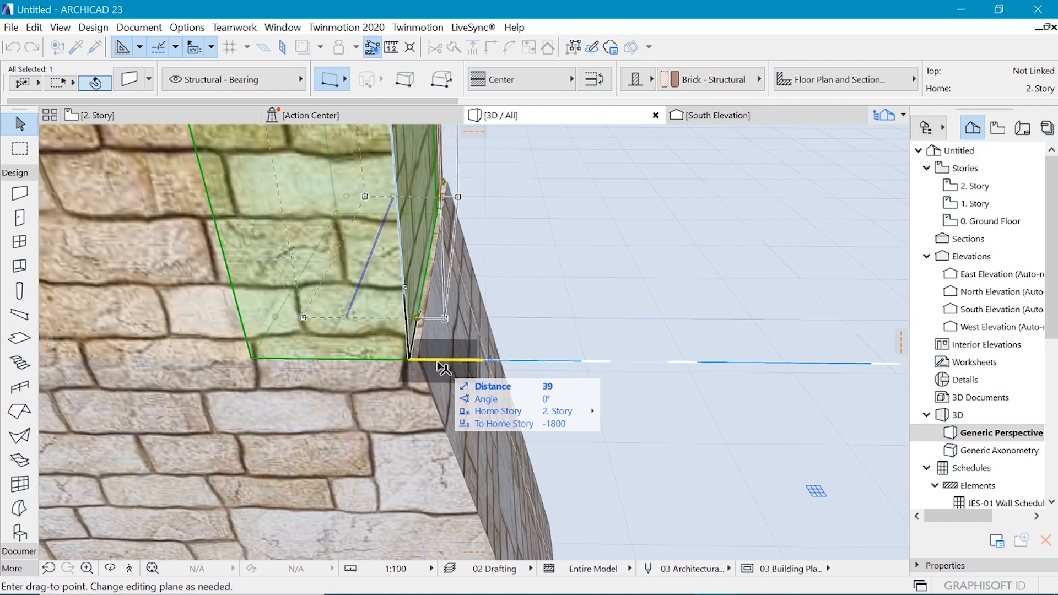
{"action": "left_click", "coordinate": [420, 362]}
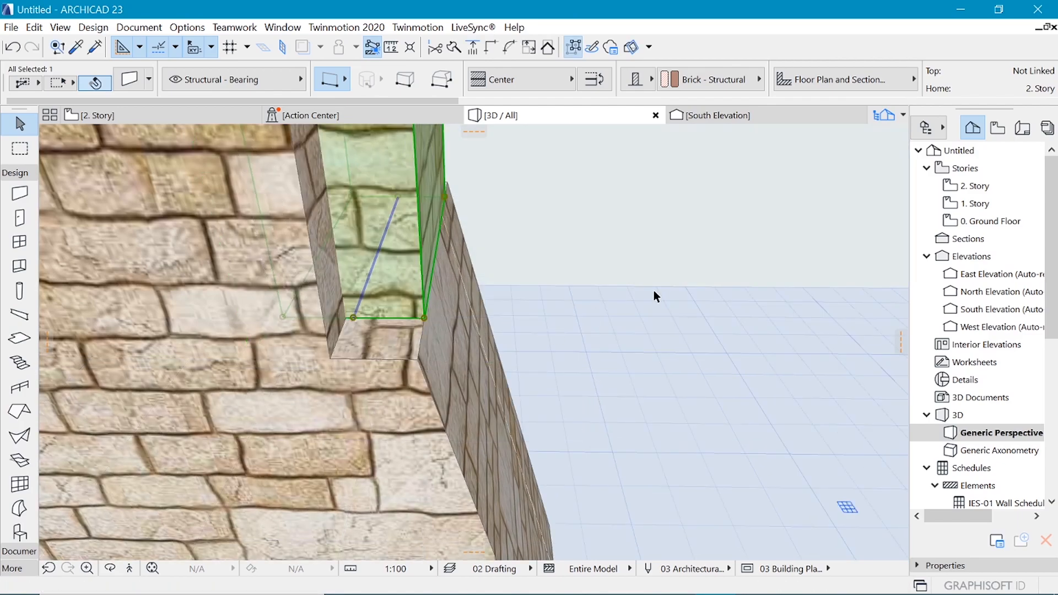
Step: Move the opposite short 2. Story wall outward to align with the top edge of its slanted wall
{"action": "scroll", "coordinate": [779, 339], "scroll_direction": "down", "scroll_amount": 6}
{"action": "scroll", "coordinate": [571, 364], "scroll_direction": "up", "scroll_amount": 5}
{"action": "key", "text": "Escape"}
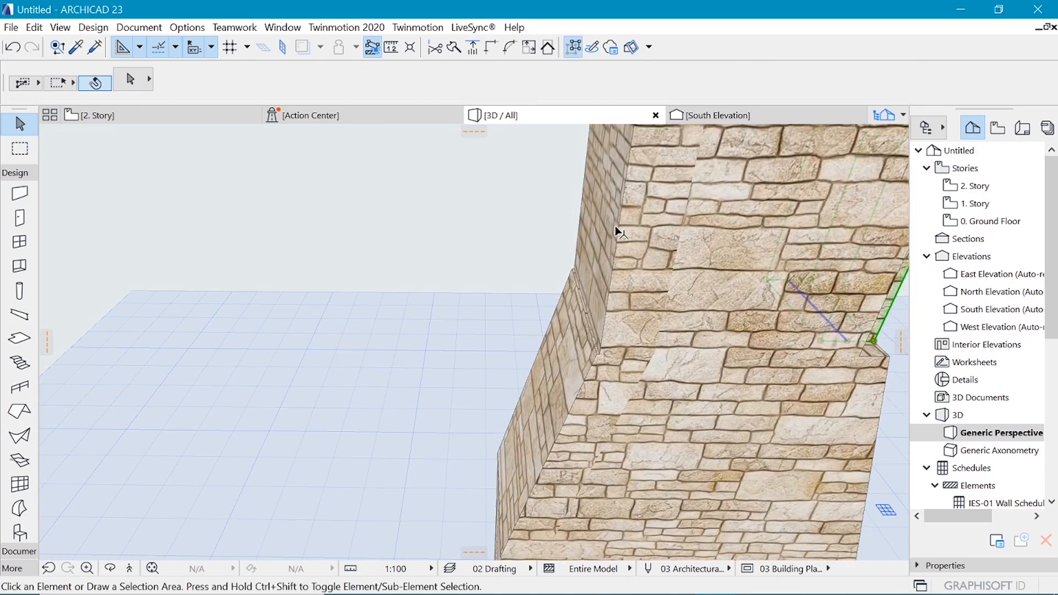
{"action": "left_click", "coordinate": [584, 219]}
{"action": "key", "text": "ctrl+d"}
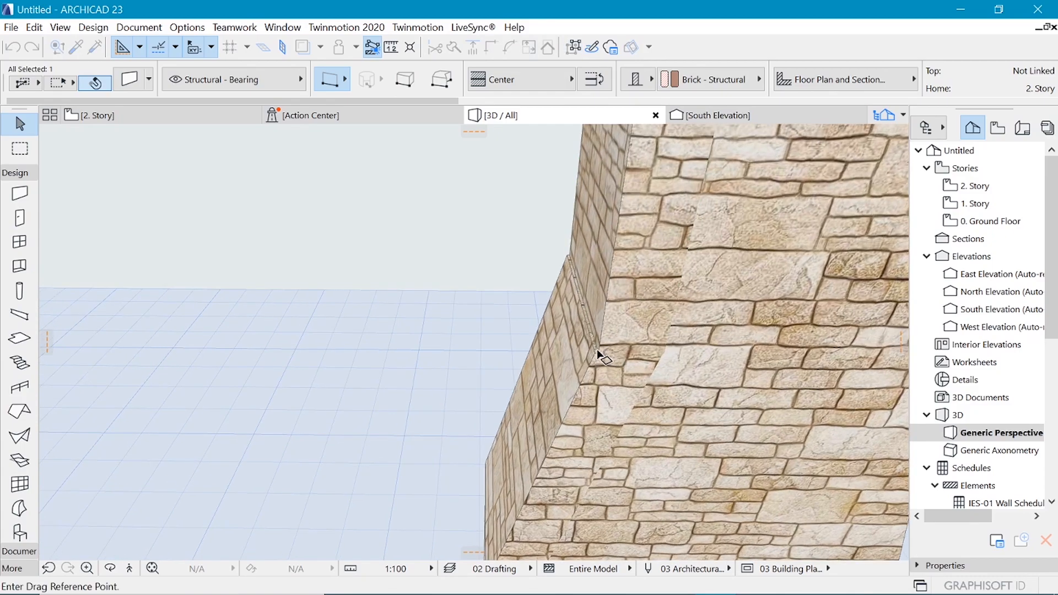
{"action": "left_click", "coordinate": [598, 354]}
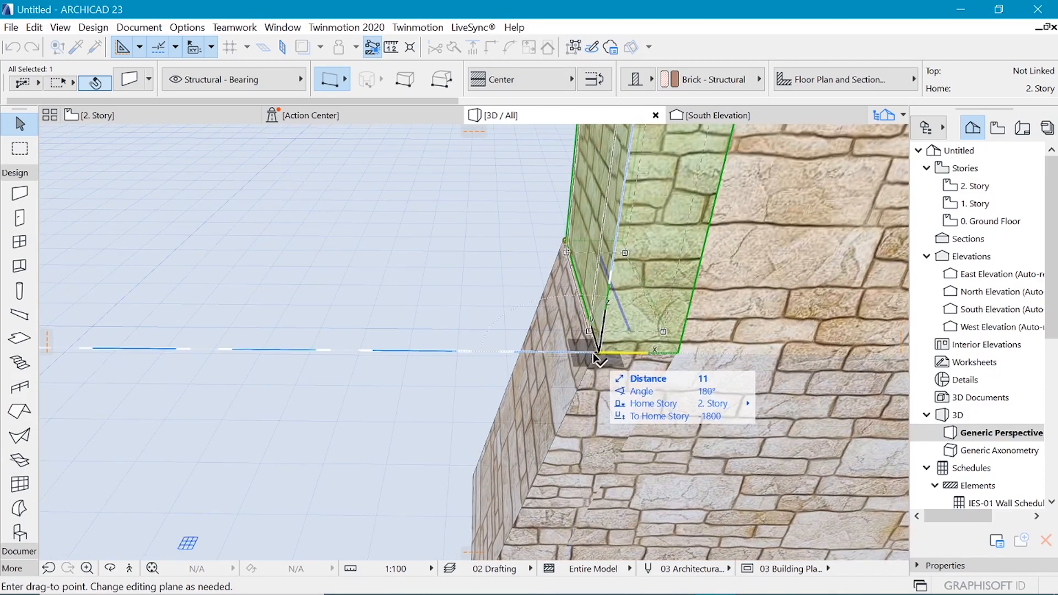
{"action": "left_click", "coordinate": [593, 354]}
Step: Intersect each displaced short 2. Story wall with the two long walls to close the corners of the upper loop
{"action": "scroll", "coordinate": [335, 389], "scroll_direction": "down", "scroll_amount": 7}
{"action": "middle_click_drag", "start_coordinate": [537, 314], "coordinate": [457, 345]}
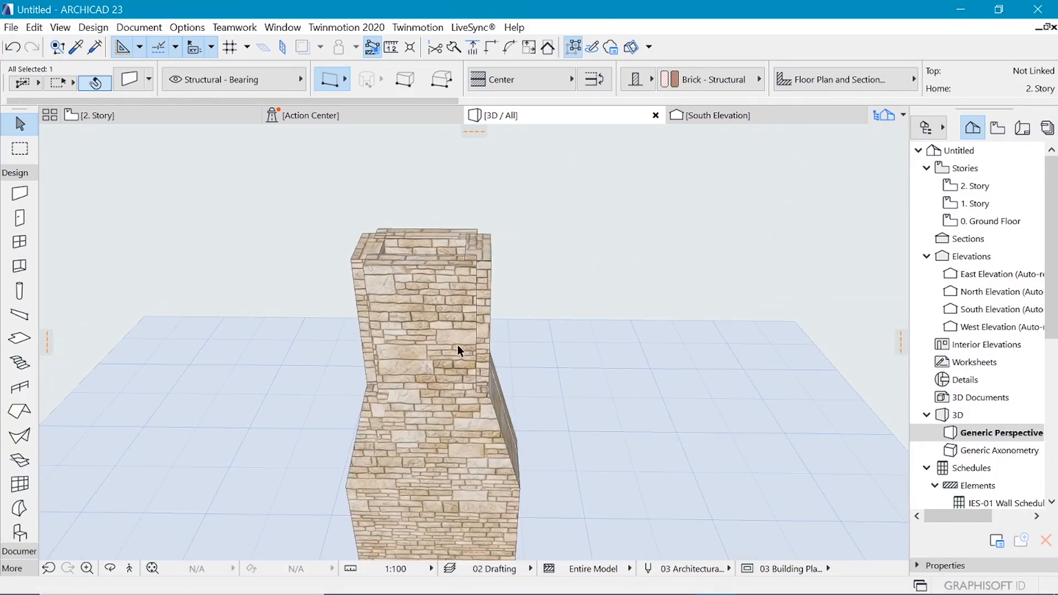
{"action": "left_click", "coordinate": [445, 280], "text": "shift"}
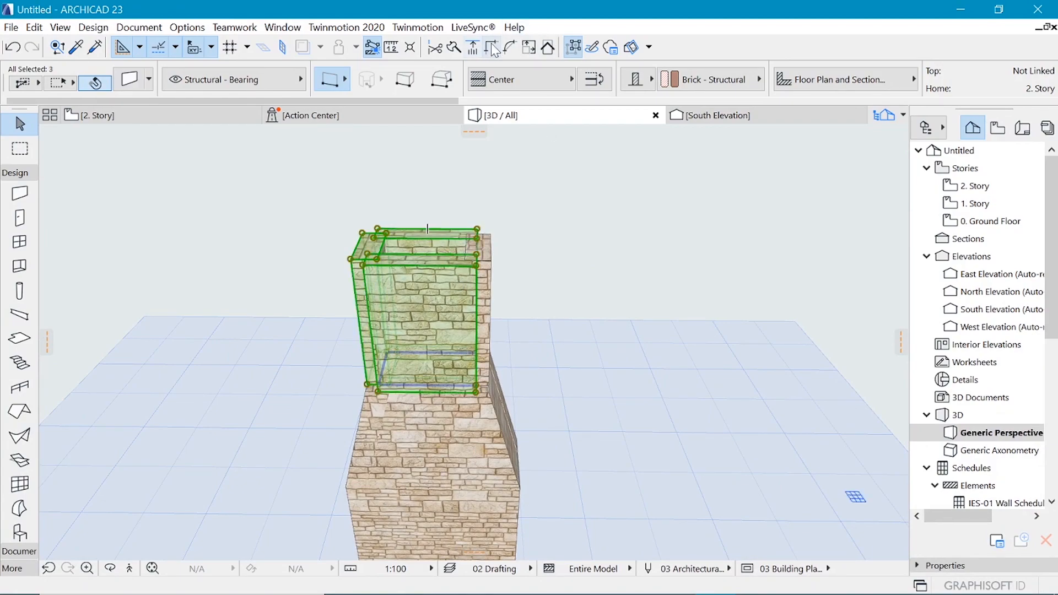
{"action": "left_click", "coordinate": [500, 243]}
{"action": "left_click", "coordinate": [490, 247]}
{"action": "left_click", "coordinate": [431, 276], "text": "shift"}
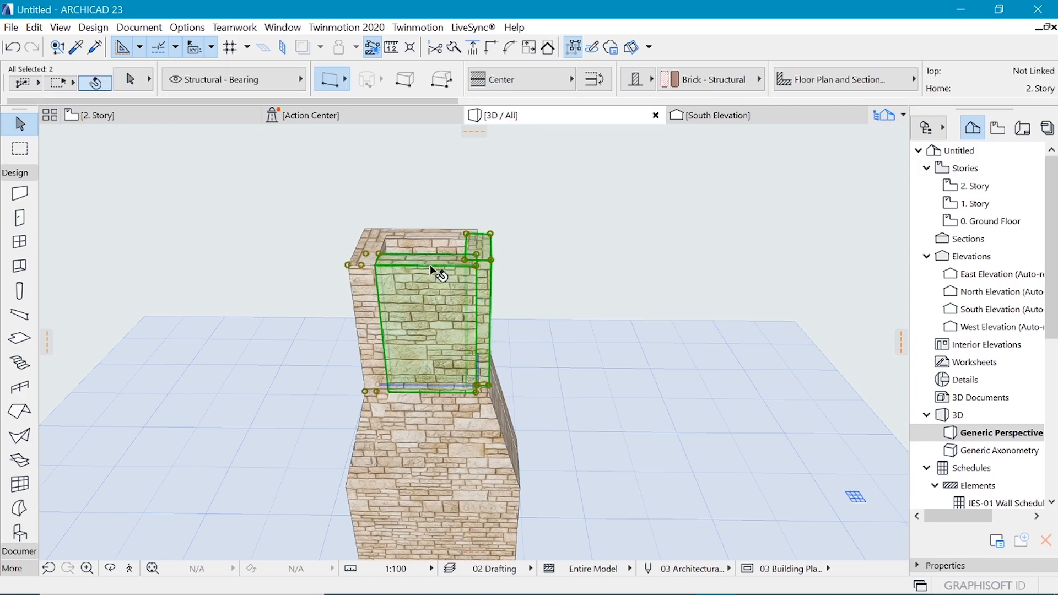
{"action": "left_click", "coordinate": [431, 242], "text": "shift"}
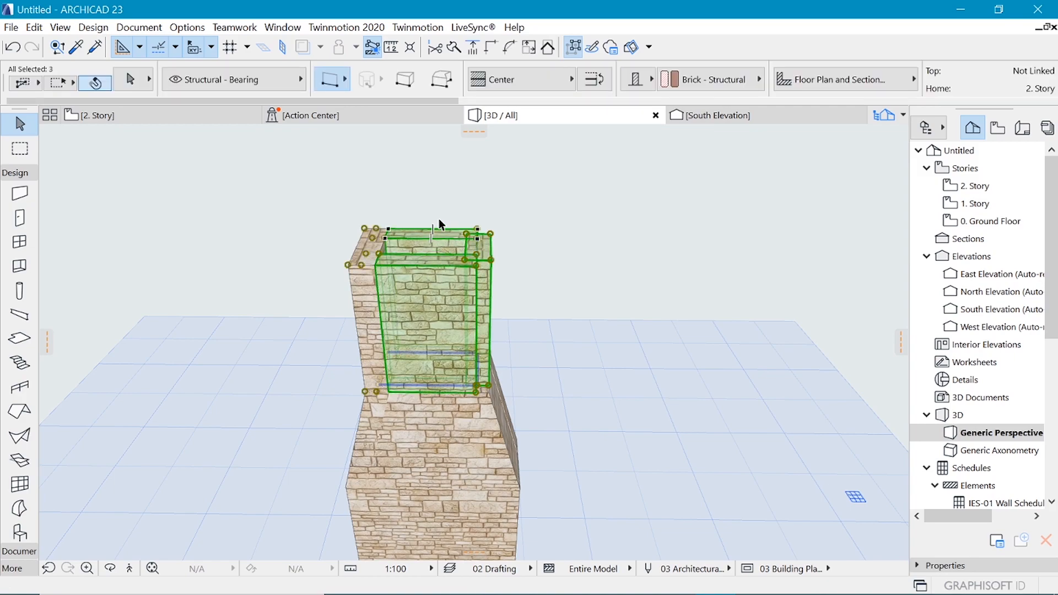
{"action": "left_click", "coordinate": [496, 48]}
{"action": "left_click", "coordinate": [592, 301]}
{"action": "middle_click_drag", "start_coordinate": [634, 217], "coordinate": [456, 426], "text": "shift"}
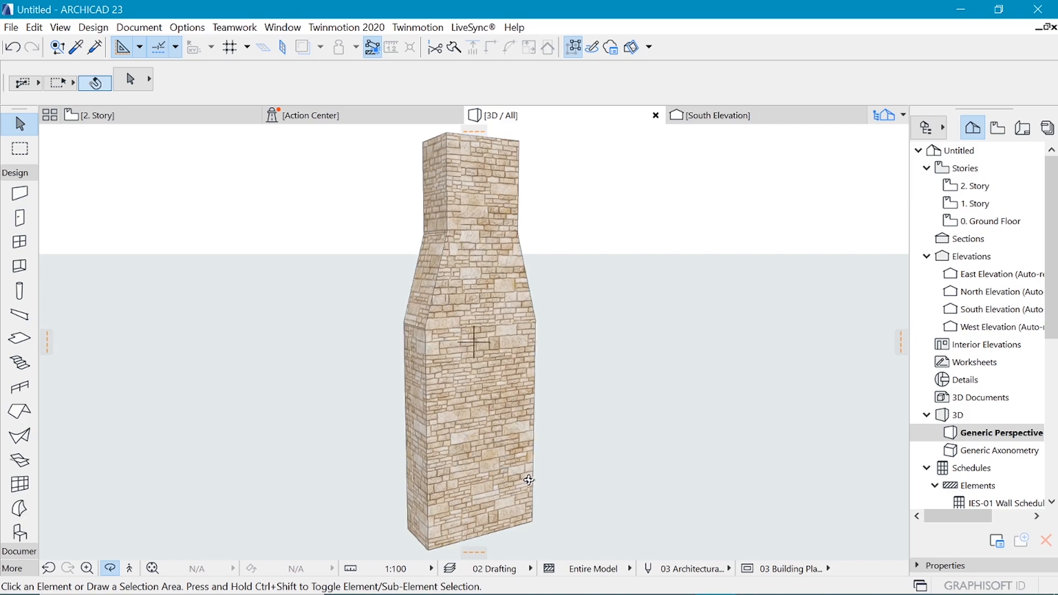
{"action": "scroll", "coordinate": [544, 445], "scroll_direction": "up", "scroll_amount": 1}
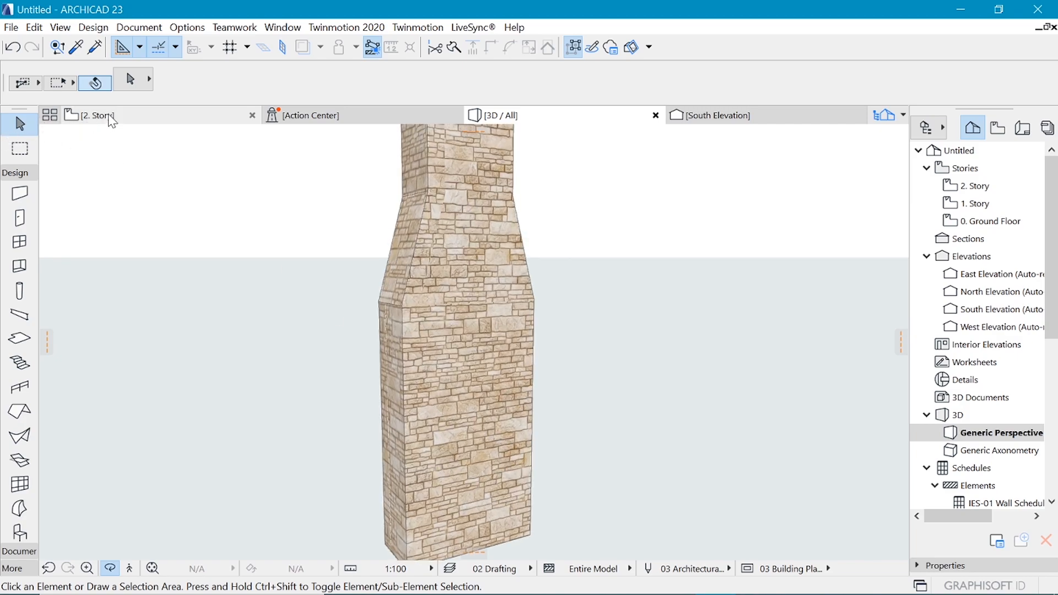
Step: On the ground floor, start a window and choose Arch Top Window Opening 23 from the empty window openings
{"action": "left_click", "coordinate": [106, 116]}
{"action": "key", "text": "ctrl+Down"}
{"action": "key", "text": "ctrl+Down"}
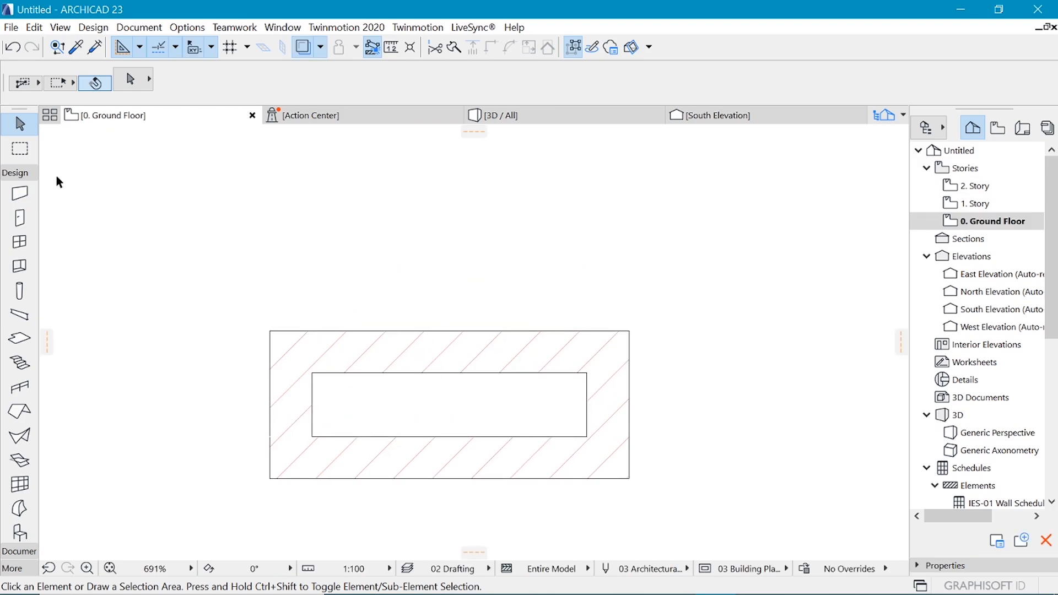
{"action": "left_click", "coordinate": [21, 244]}
{"action": "key", "text": "ctrl+t"}
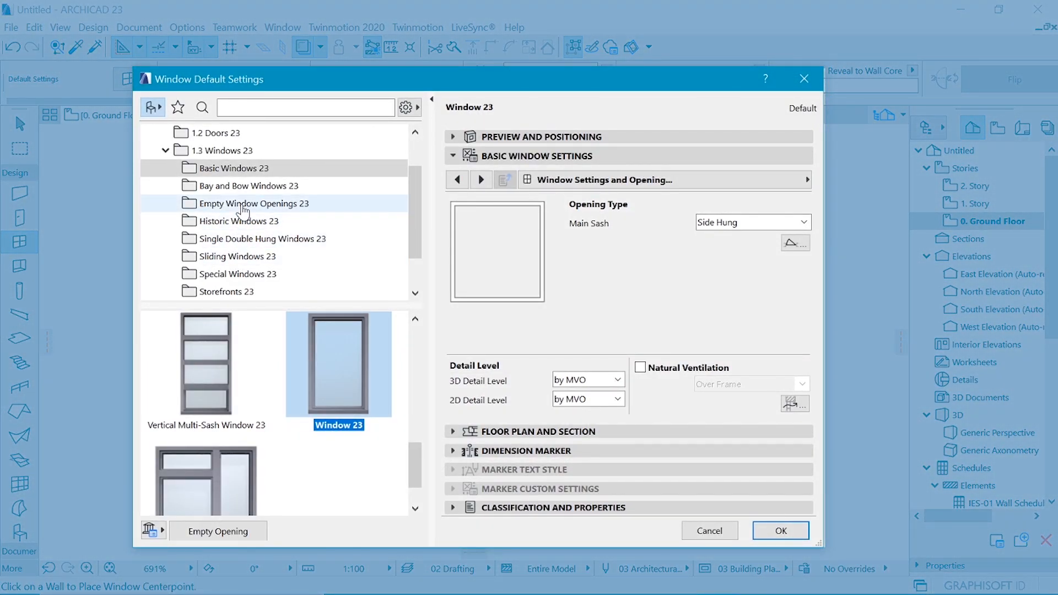
{"action": "left_click", "coordinate": [242, 207]}
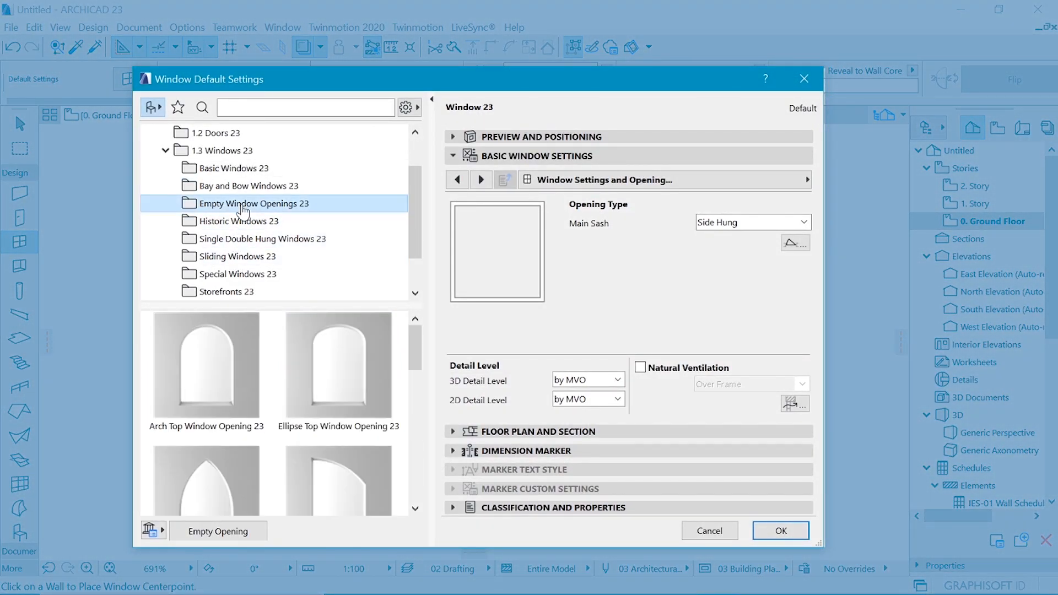
{"action": "left_click", "coordinate": [205, 389]}
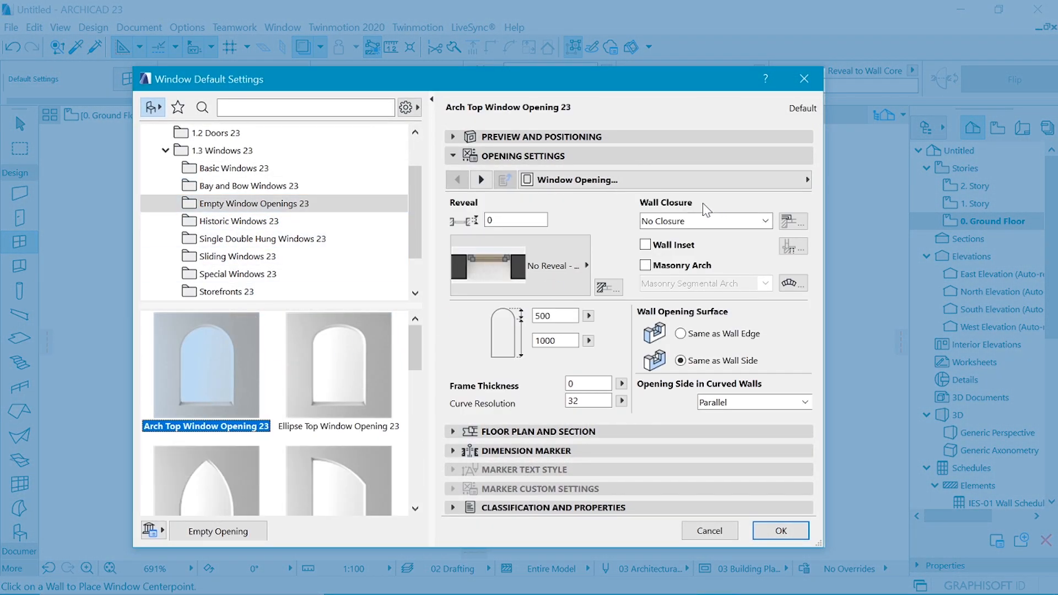
Step: Set the arched opening's overall height to 600, with a 150 arch rise and a 450 straight side height
{"action": "left_click", "coordinate": [640, 136]}
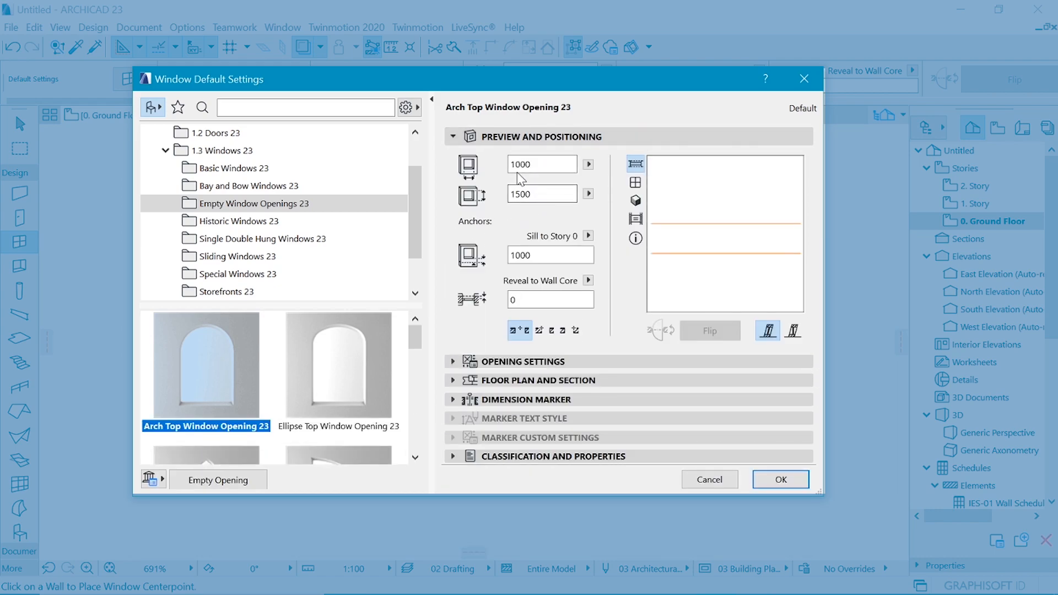
{"action": "left_click", "coordinate": [553, 196]}
{"action": "type", "text": "600"}
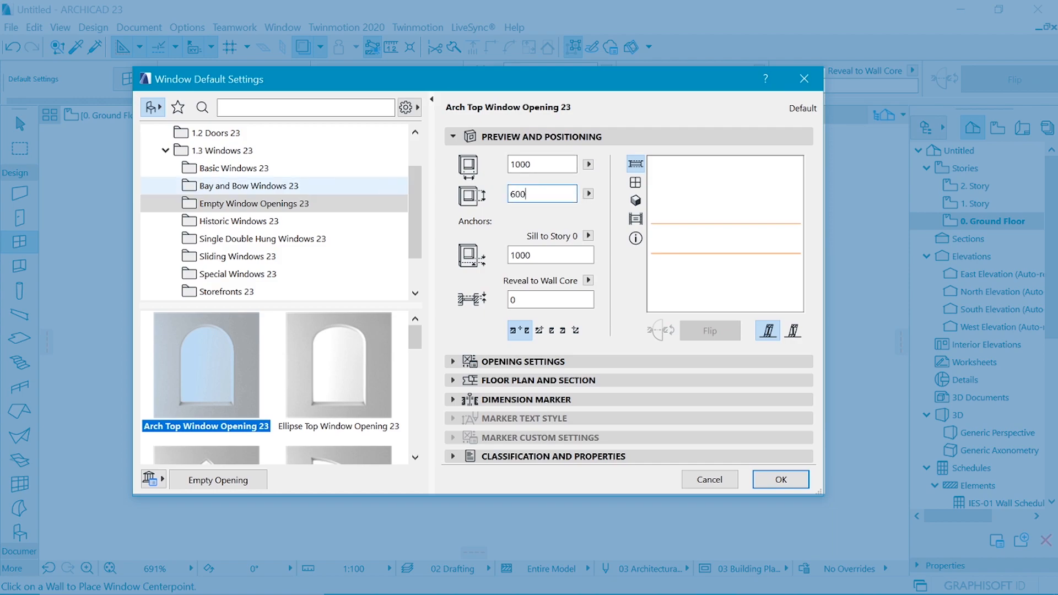
{"action": "left_click", "coordinate": [523, 362]}
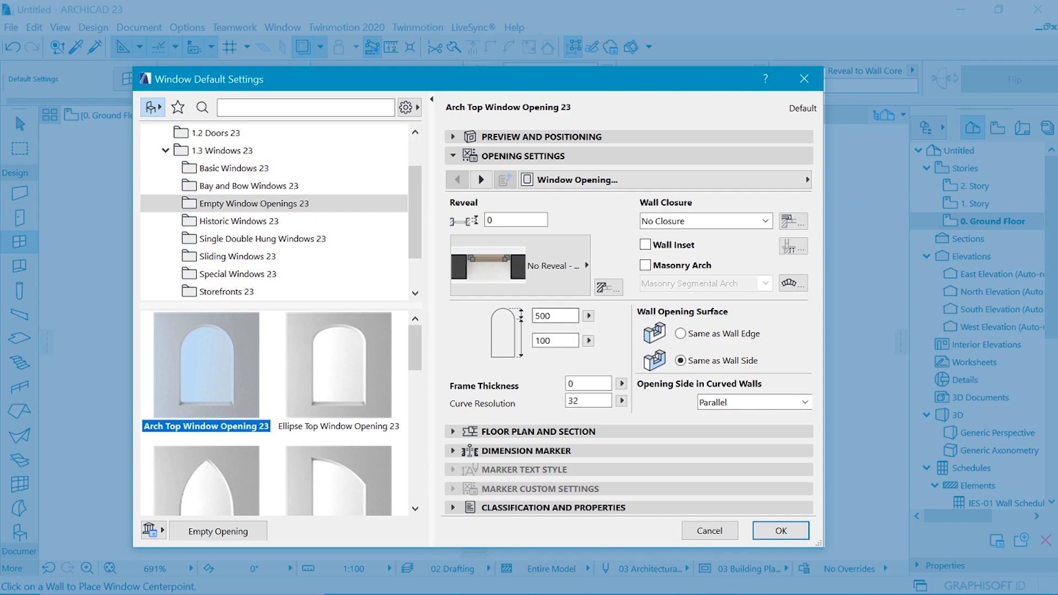
{"action": "double_click", "coordinate": [566, 315]}
{"action": "key", "text": "Tab"}
Step: Enable a masonry arch for the opening and choose the Masonry Segmental Arch with Keystone style
{"action": "left_click", "coordinate": [784, 181]}
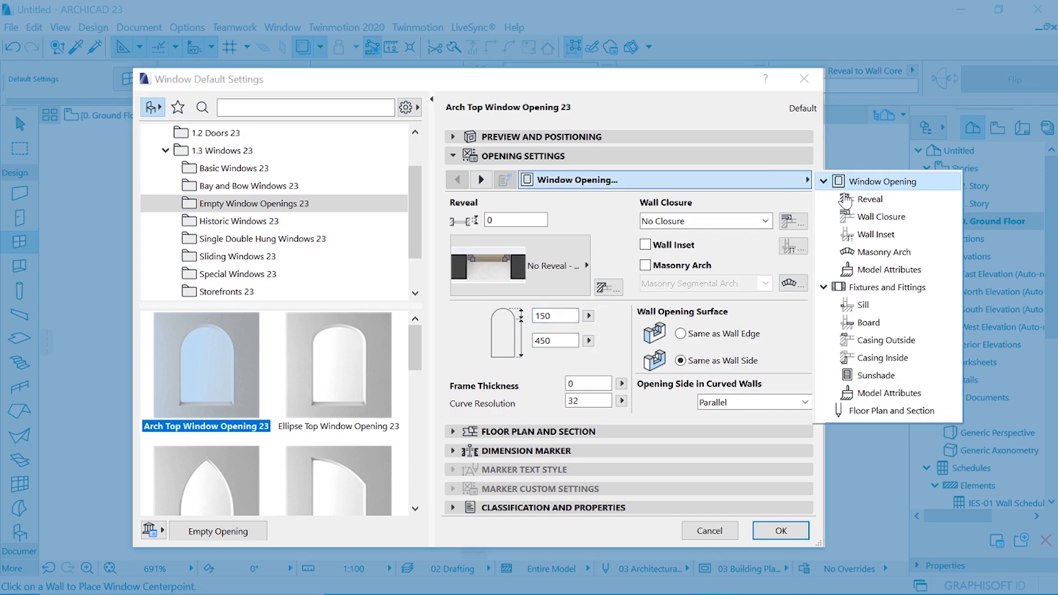
{"action": "left_click", "coordinate": [881, 251]}
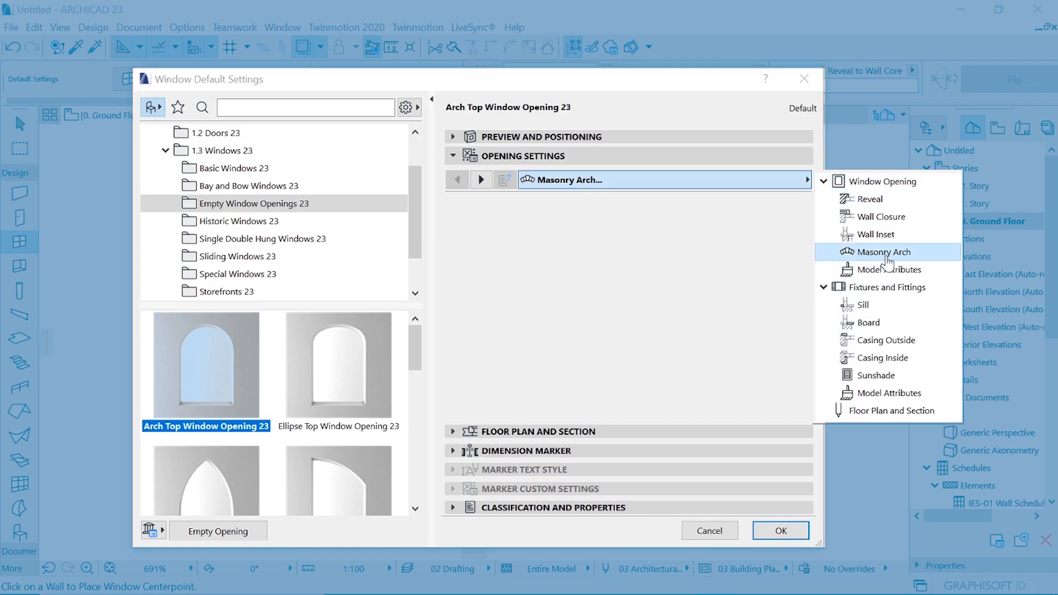
{"action": "left_click", "coordinate": [450, 201]}
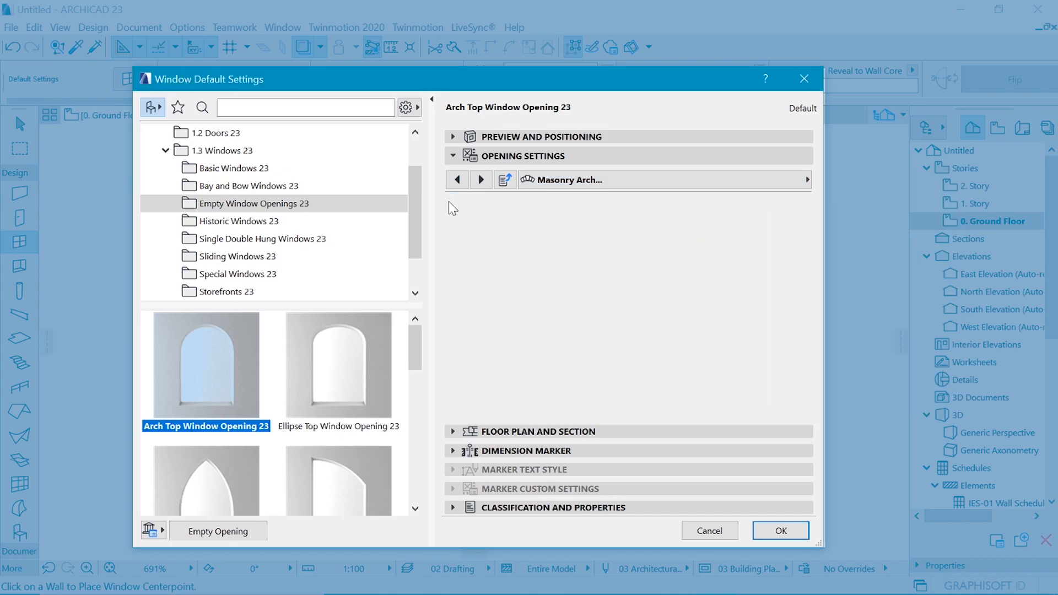
{"action": "left_click", "coordinate": [617, 221]}
{"action": "left_click", "coordinate": [572, 251]}
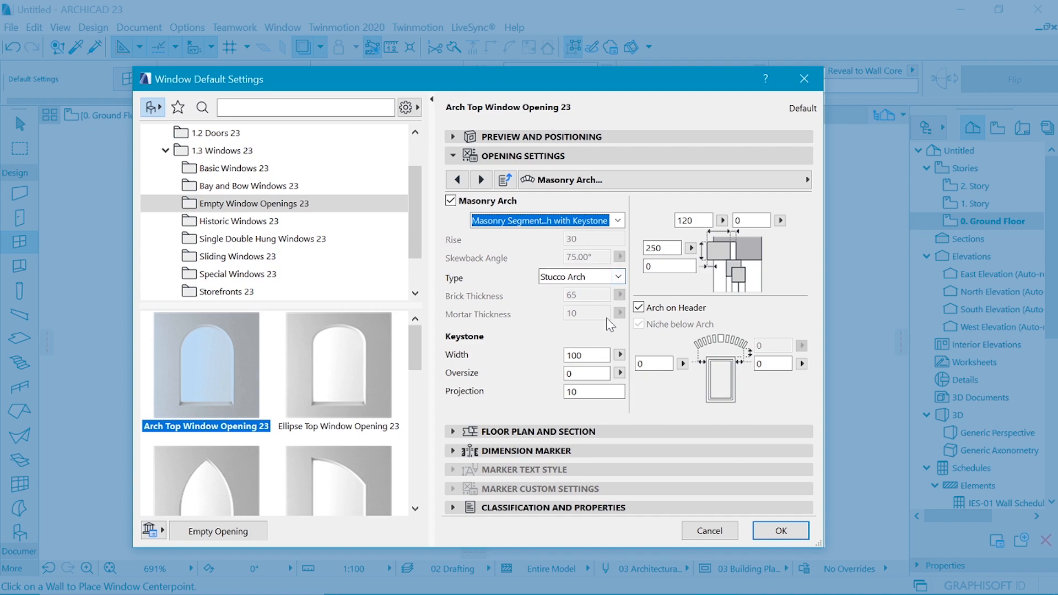
Step: Set the keystone width to 150 and the arch's projection from the wall face to 50
{"action": "key", "text": "Tab"}
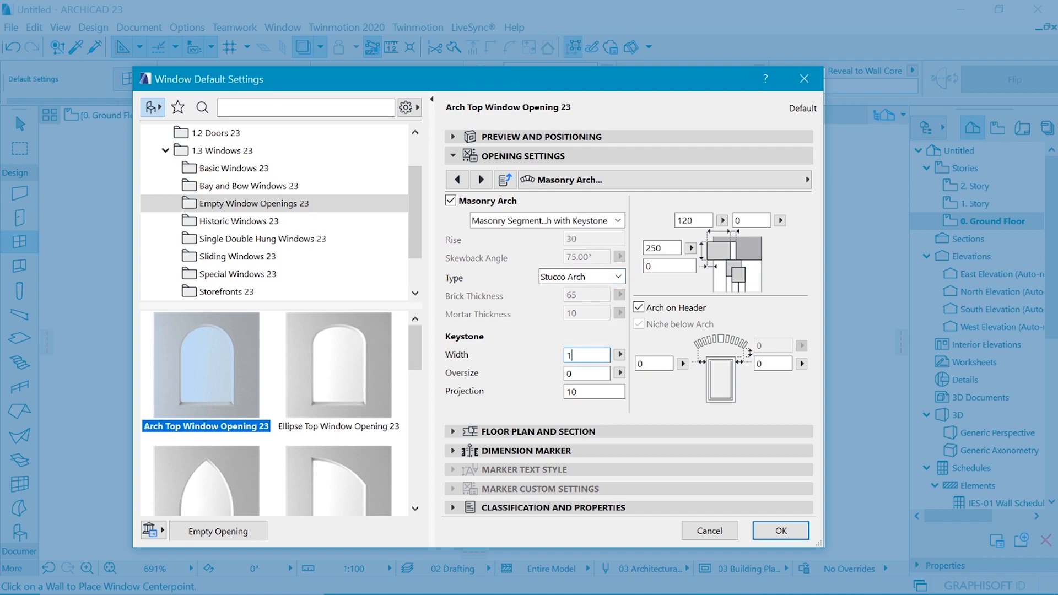
{"action": "key", "text": "Return"}
{"action": "left_click", "coordinate": [668, 266]}
{"action": "key", "text": "Return"}
Step: Change the masonry arch's brick surface to Stonework - 02 in the model attributes and accept the window settings
{"action": "left_click", "coordinate": [738, 180]}
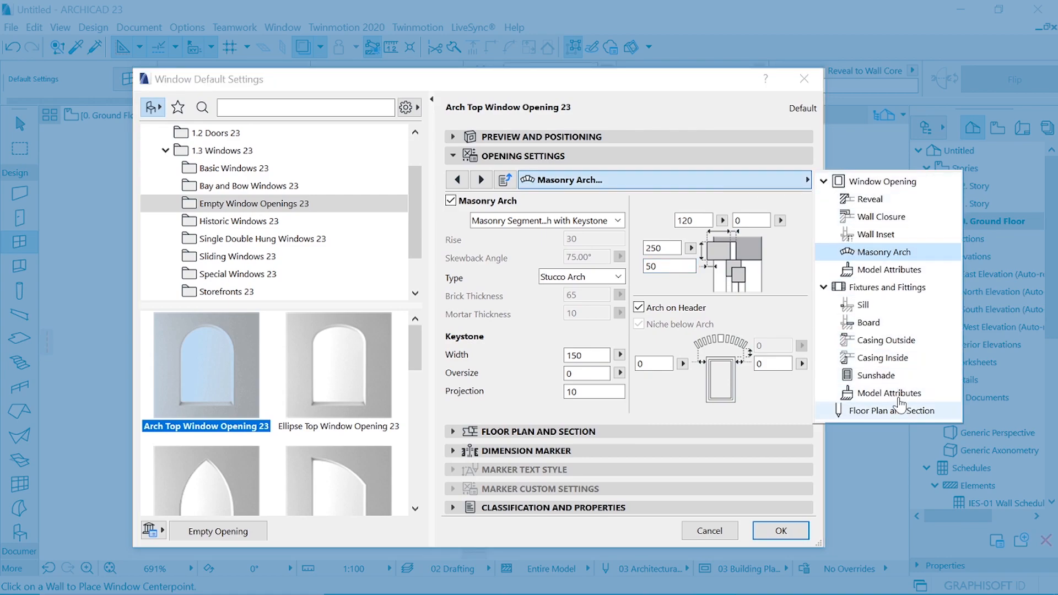
{"action": "left_click", "coordinate": [909, 275]}
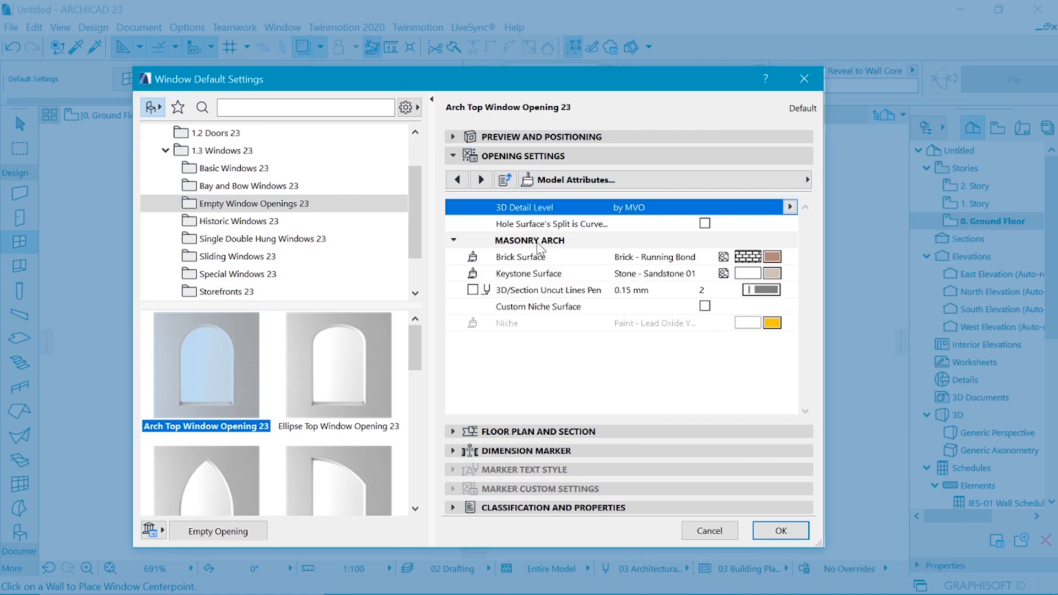
{"action": "left_click", "coordinate": [772, 257]}
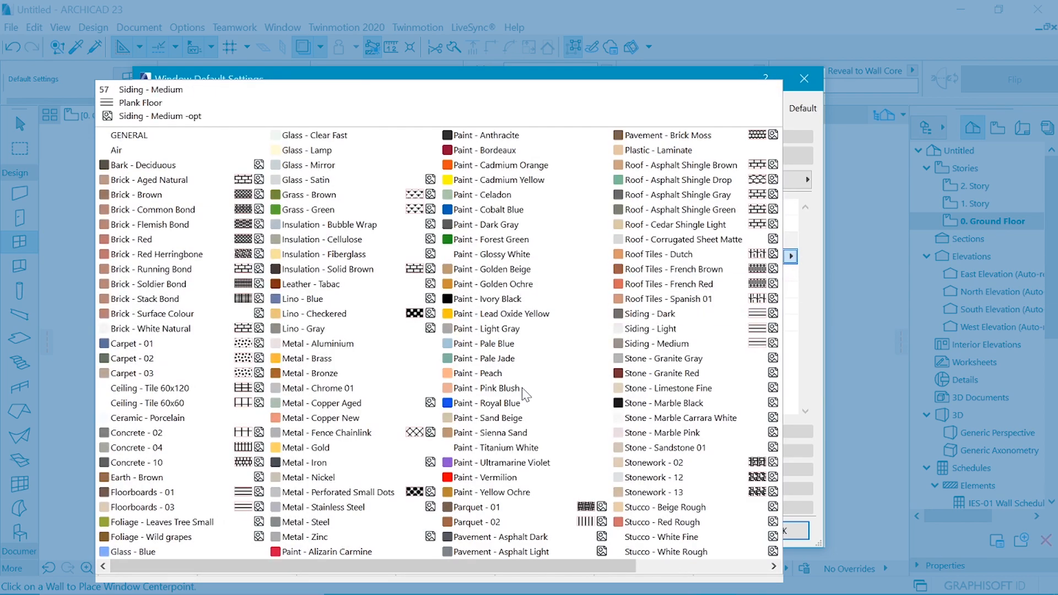
{"action": "left_click", "coordinate": [773, 566]}
{"action": "left_click", "coordinate": [538, 463]}
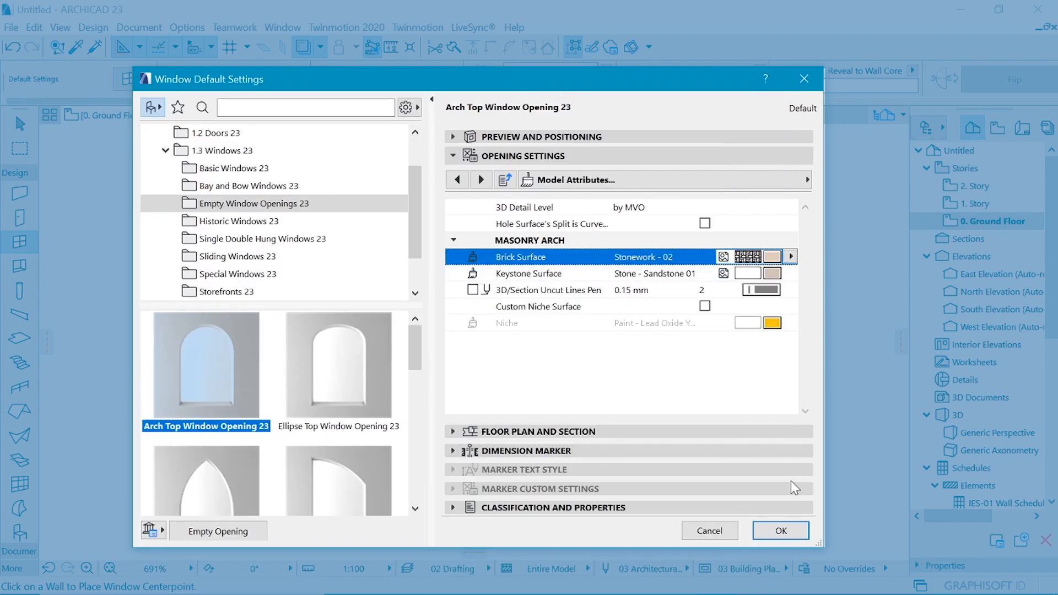
{"action": "left_click", "coordinate": [781, 529]}
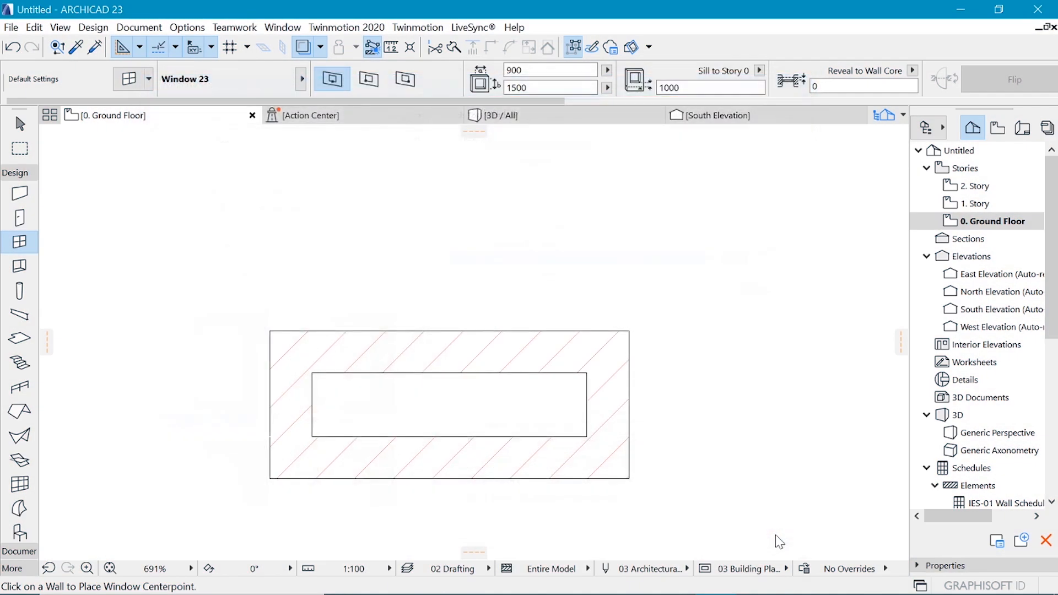
Step: Place the arched opening at the midpoint of the upper long wall's outer face on plan and check it in 3D
{"action": "left_click", "coordinate": [450, 330]}
{"action": "left_click", "coordinate": [461, 274]}
{"action": "left_click", "coordinate": [517, 117]}
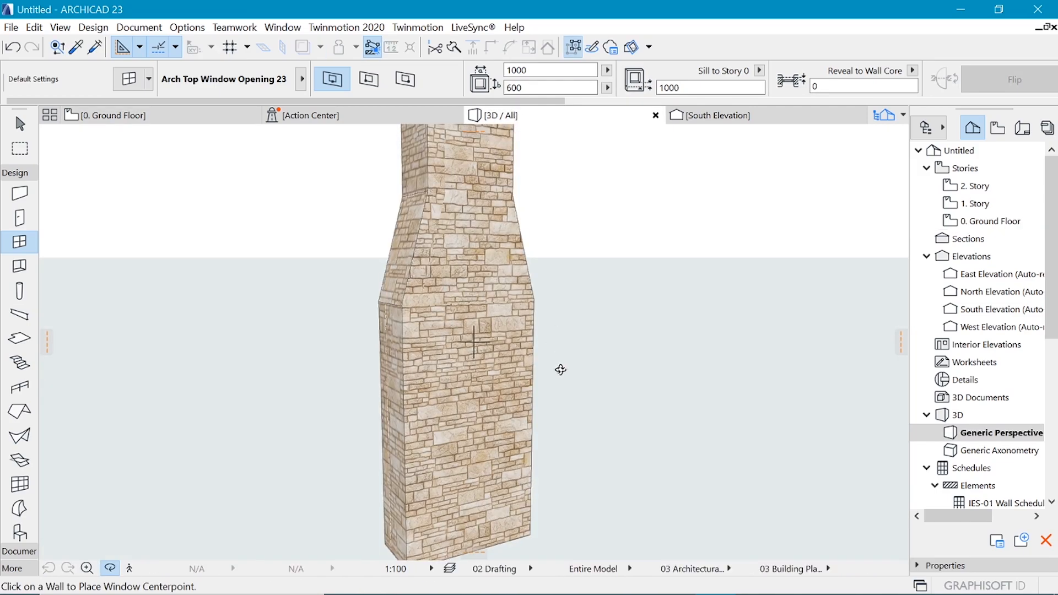
{"action": "middle_click_drag", "start_coordinate": [412, 373], "coordinate": [654, 326], "text": "shift"}
{"action": "scroll", "coordinate": [654, 326], "scroll_direction": "up", "scroll_amount": 1}
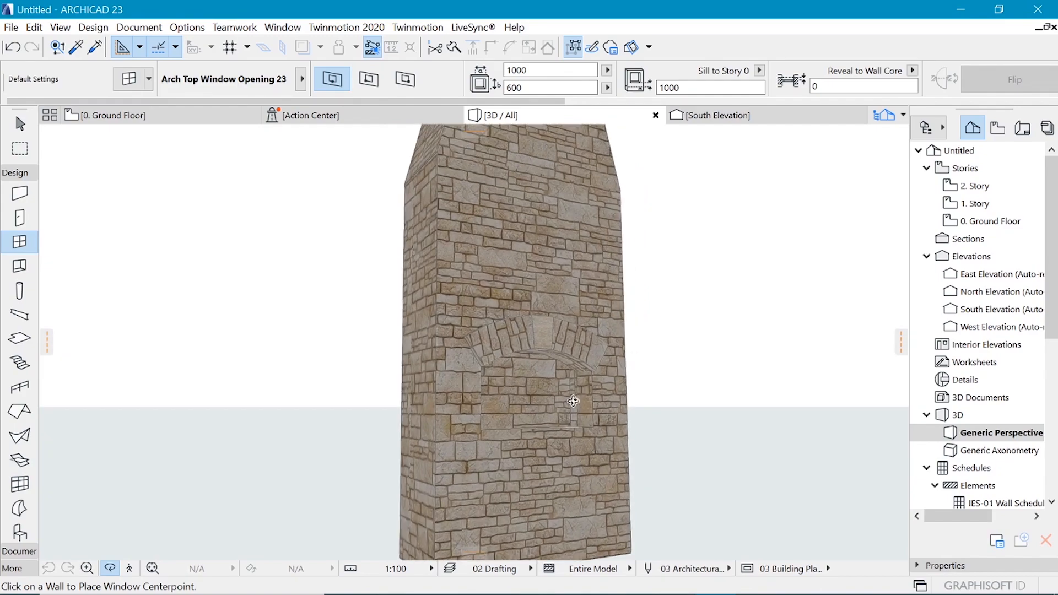
Step: Select the arched opening in 3D and set its sill height to 450
{"action": "scroll", "coordinate": [607, 336], "scroll_direction": "down", "scroll_amount": 1}
{"action": "left_click", "coordinate": [594, 407]}
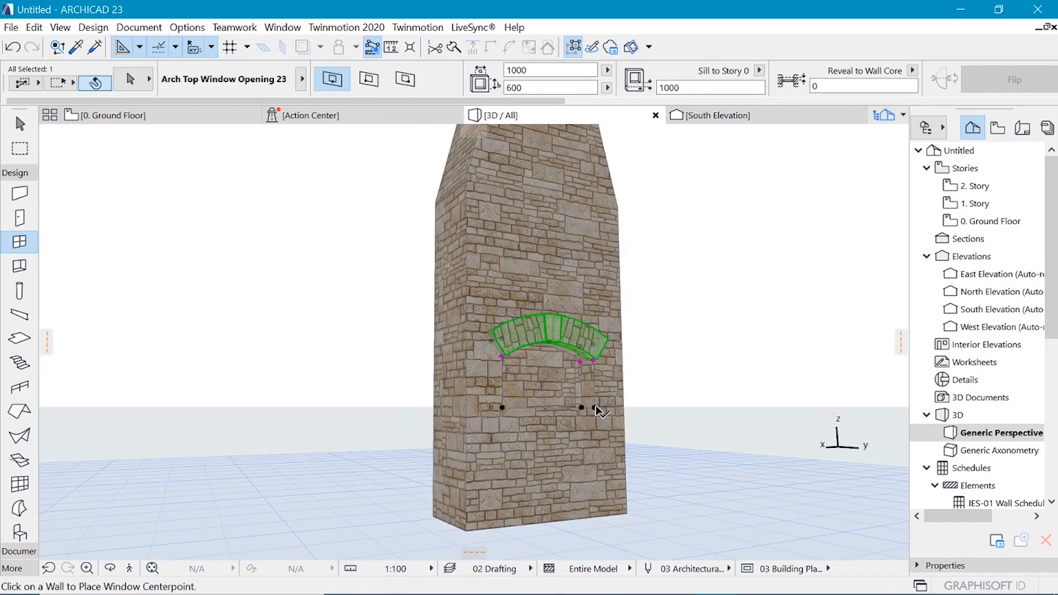
{"action": "type", "text": "450"}
{"action": "key", "text": "Return"}
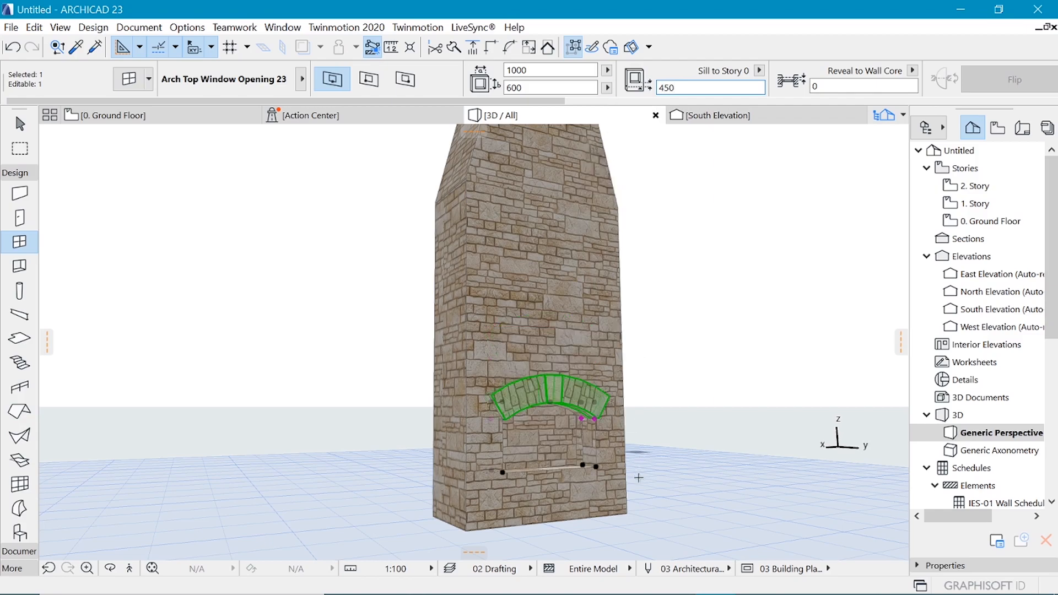
Step: Examine the arched opening and the chimney's stone face from several angles in the 3D view
{"action": "scroll", "coordinate": [653, 431], "scroll_direction": "up", "scroll_amount": 2}
{"action": "middle_click_drag", "start_coordinate": [653, 432], "coordinate": [477, 426], "text": "shift"}
{"action": "scroll", "coordinate": [478, 426], "scroll_direction": "down", "scroll_amount": 1}
{"action": "scroll", "coordinate": [605, 236], "scroll_direction": "up", "scroll_amount": 1}
{"action": "scroll", "coordinate": [426, 358], "scroll_direction": "down", "scroll_amount": 2}
{"action": "left_click_drag", "start_coordinate": [481, 270], "coordinate": [458, 277]}
{"action": "scroll", "coordinate": [457, 276], "scroll_direction": "up", "scroll_amount": 1}
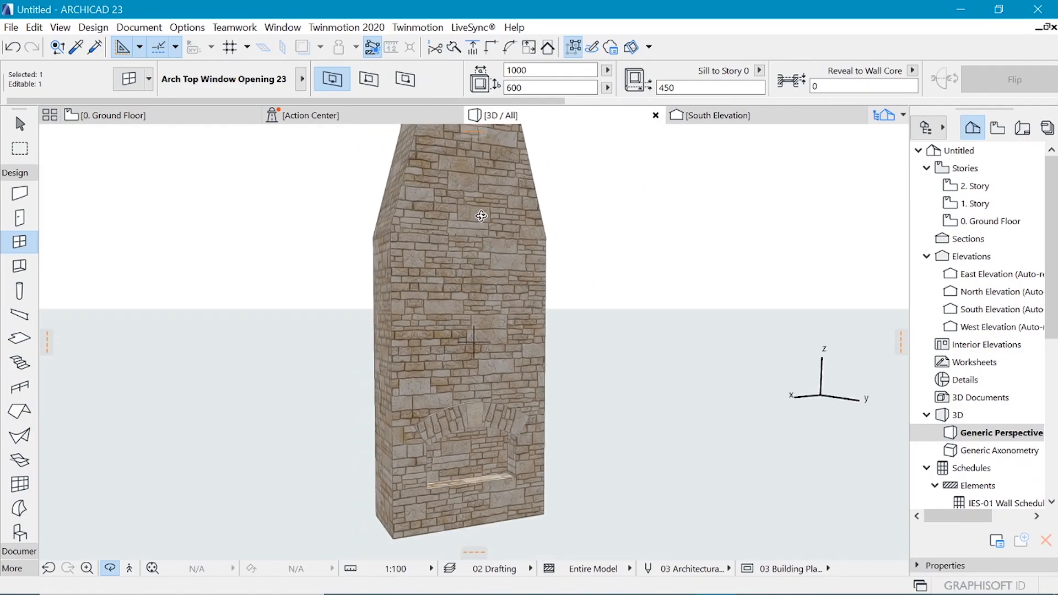
{"action": "scroll", "coordinate": [507, 226], "scroll_direction": "up", "scroll_amount": 1}
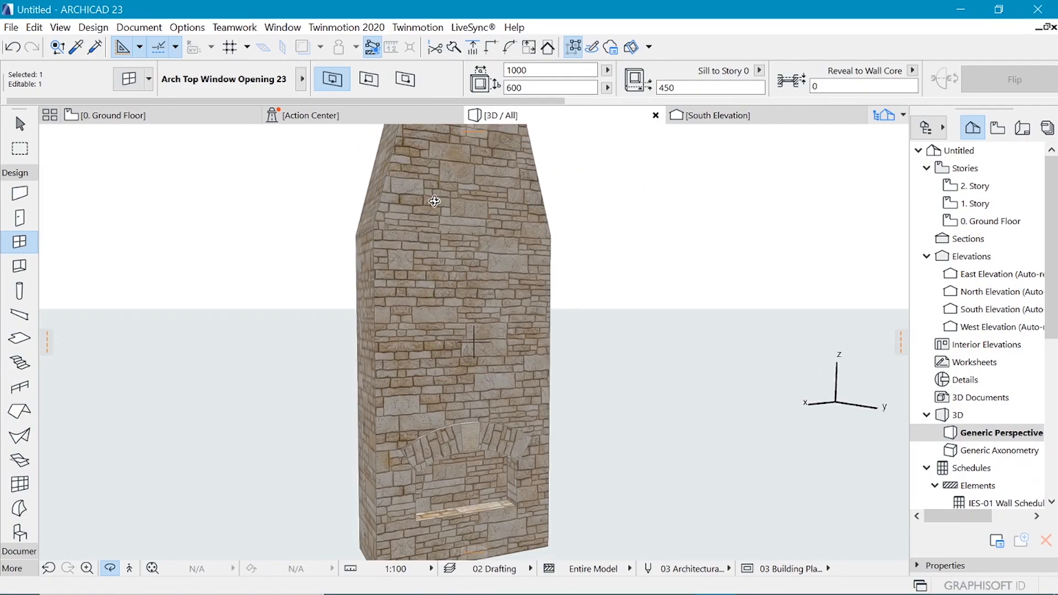
{"action": "left_click_drag", "start_coordinate": [434, 203], "coordinate": [458, 236]}
{"action": "left_click_drag", "start_coordinate": [476, 309], "coordinate": [492, 258]}
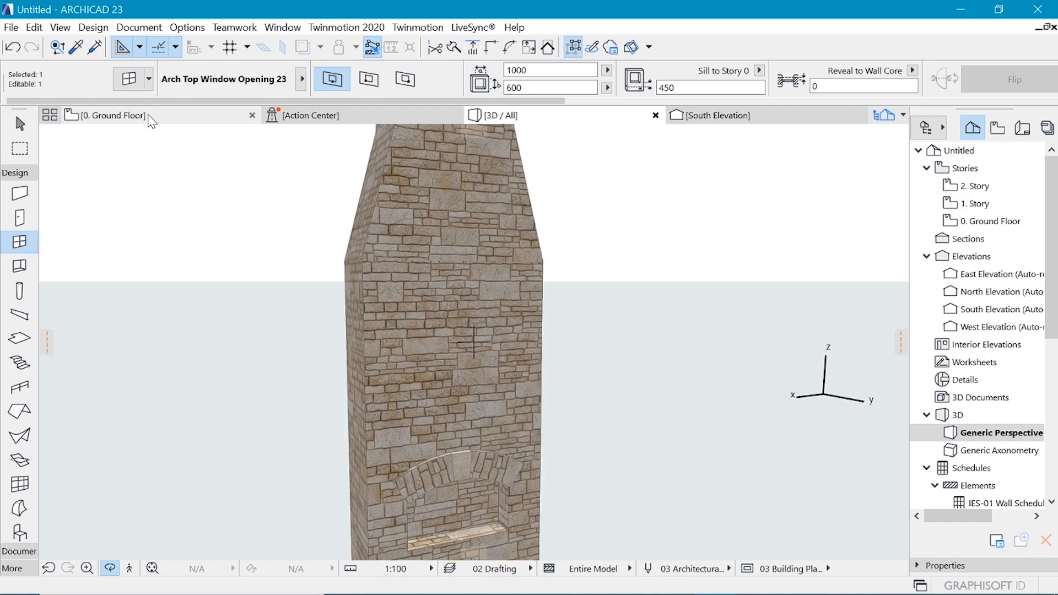
Step: On the ground floor plan, configure a rectangular 1200 by 1200 opening that extends one way from a start offset
{"action": "left_click", "coordinate": [146, 115]}
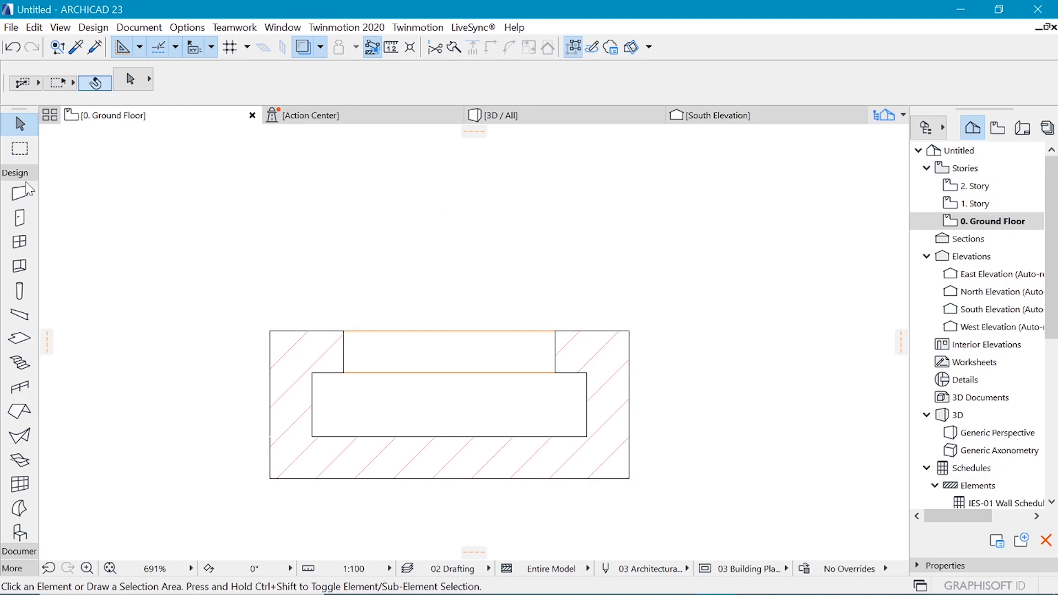
{"action": "double_click", "coordinate": [17, 267]}
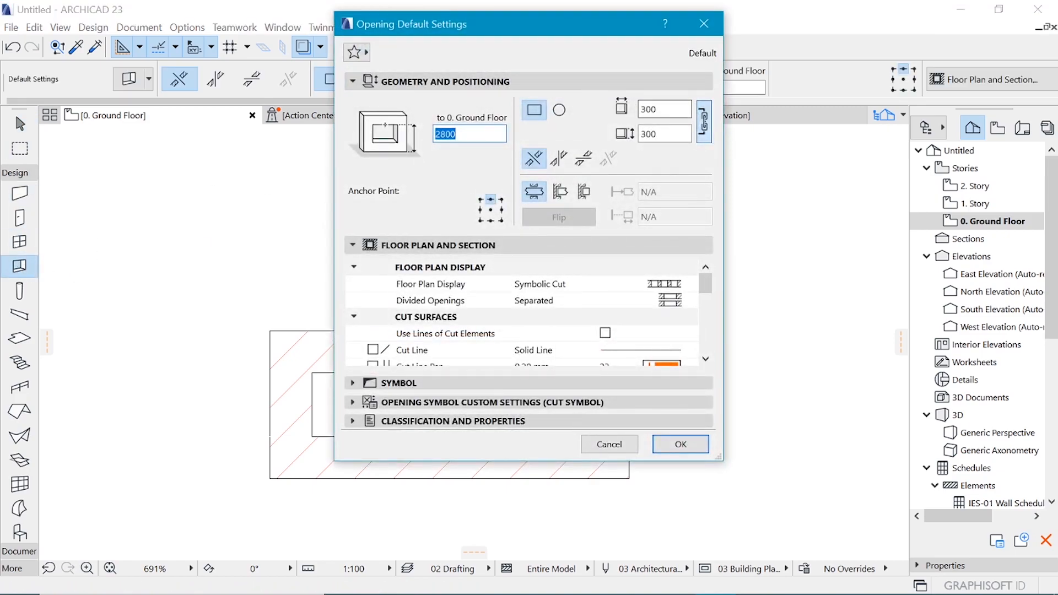
{"action": "left_click", "coordinate": [653, 109]}
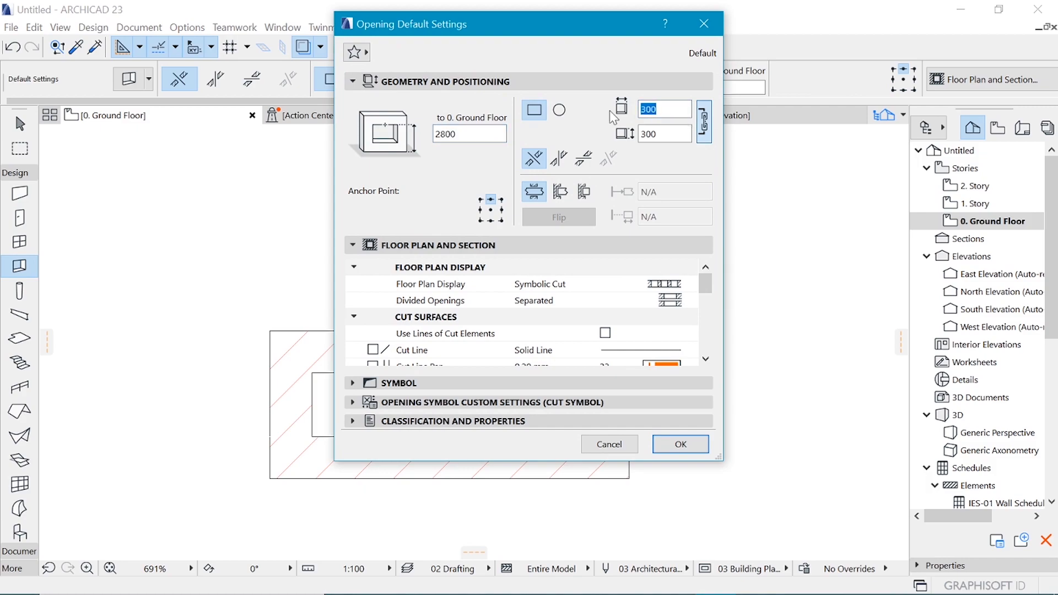
{"action": "type", "text": "1200"}
{"action": "left_click", "coordinate": [559, 193]}
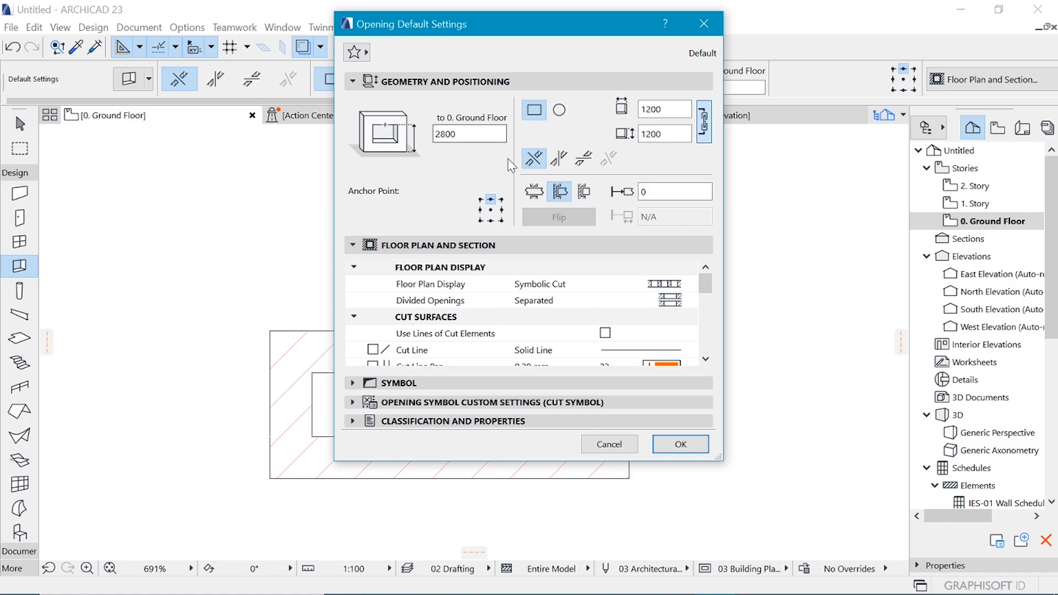
Step: Set the opening's anchor height to 3000, place it centred on the arched wall's outer face, and inspect it in 3D
{"action": "left_click_drag", "start_coordinate": [451, 134], "coordinate": [399, 140]}
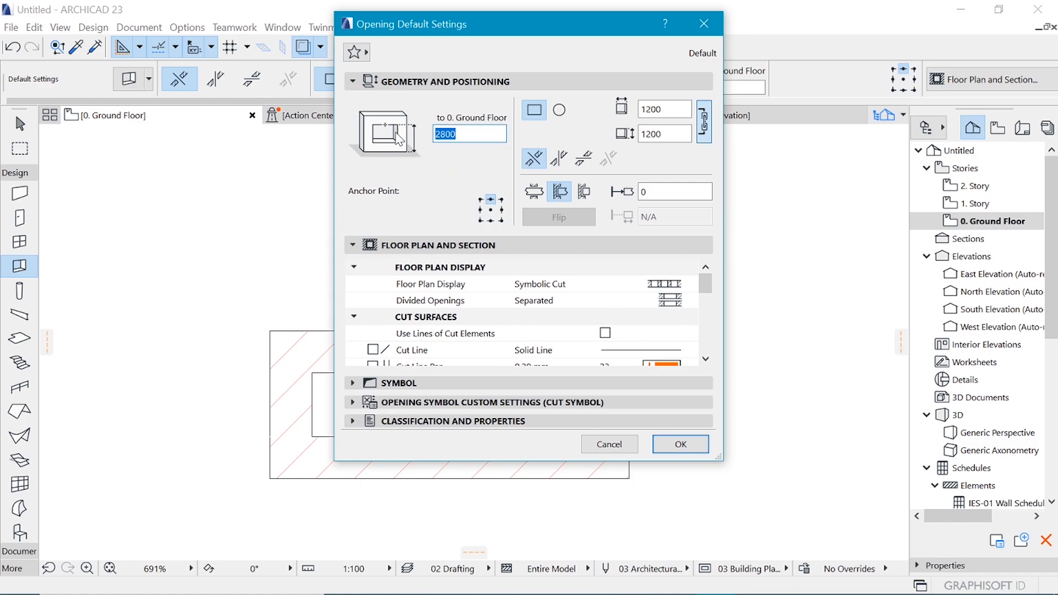
{"action": "type", "text": "3"}
{"action": "left_click", "coordinate": [681, 443]}
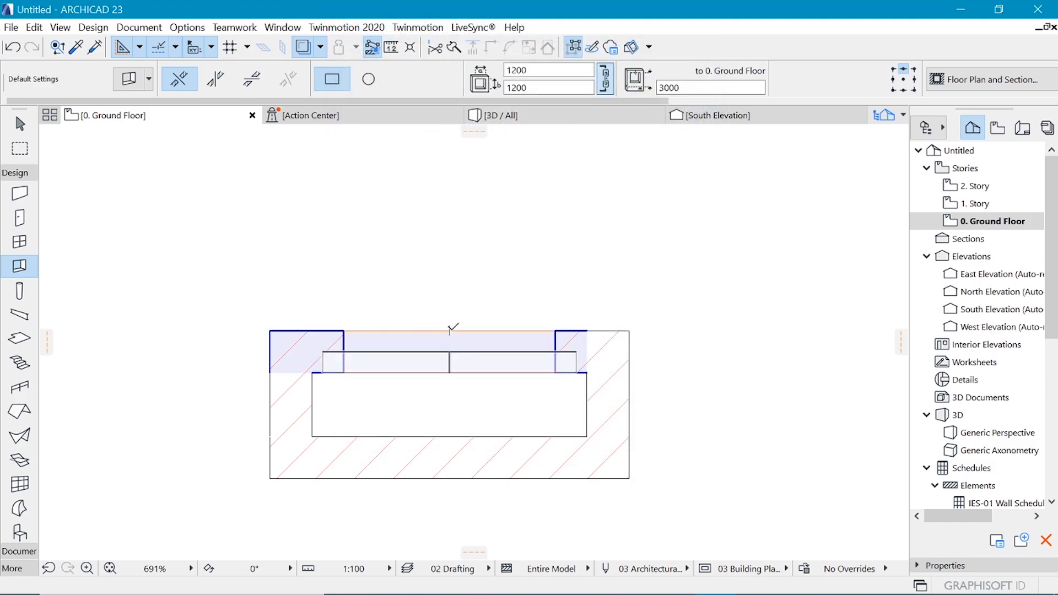
{"action": "left_click", "coordinate": [453, 331]}
{"action": "left_click", "coordinate": [466, 242]}
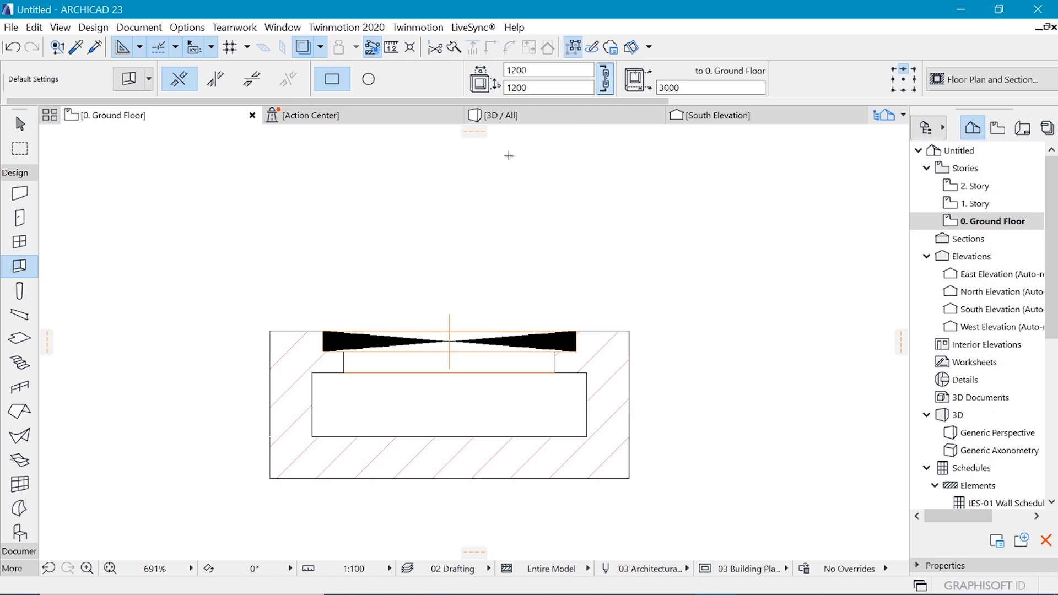
{"action": "left_click", "coordinate": [541, 114]}
{"action": "left_click_drag", "start_coordinate": [544, 270], "coordinate": [689, 284]}
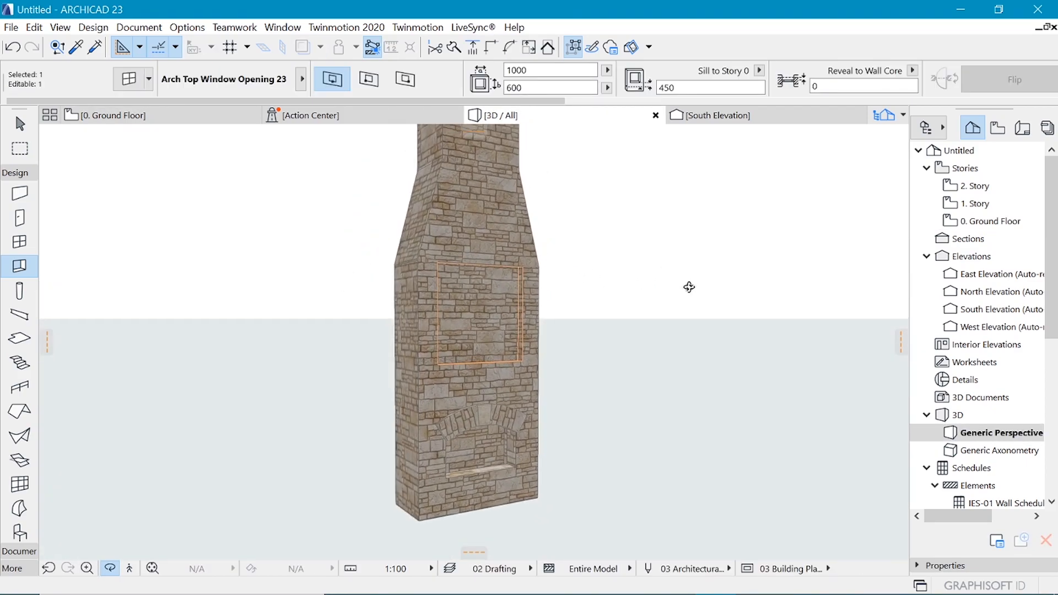
{"action": "scroll", "coordinate": [534, 343], "scroll_direction": "up", "scroll_amount": 5}
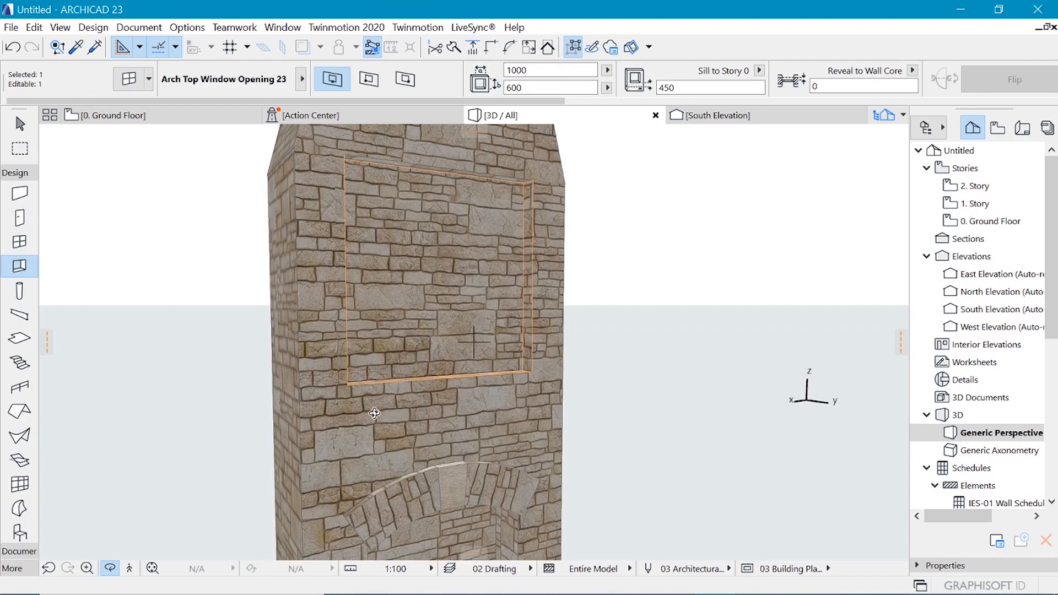
Step: On the ground floor plan, configure the Slab tool's defaults as a basic slab 100 thick with Timber - Structural material
{"action": "left_click", "coordinate": [119, 115]}
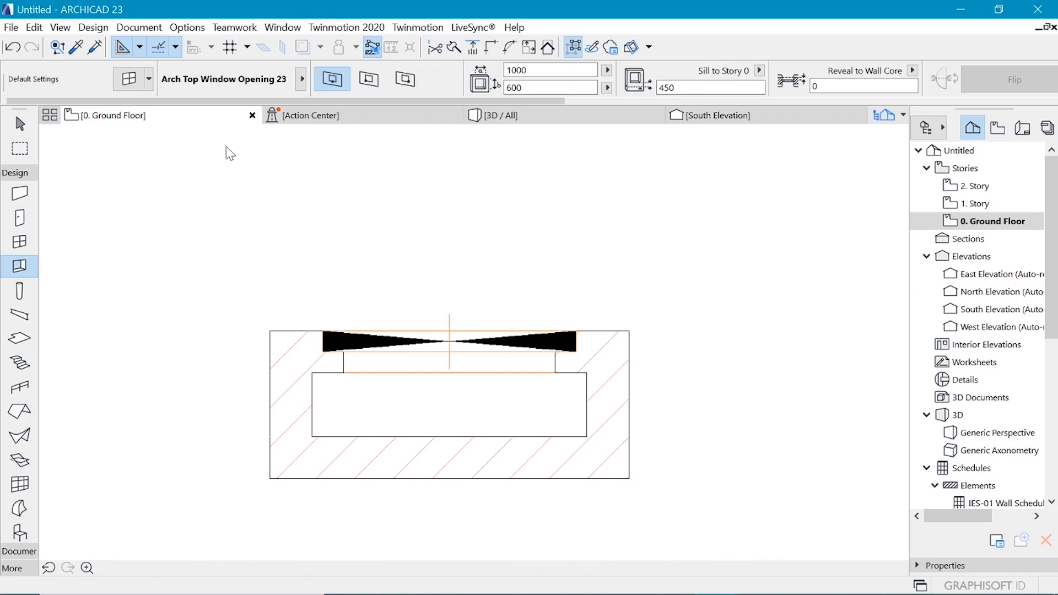
{"action": "scroll", "coordinate": [502, 262], "scroll_direction": "up", "scroll_amount": 3}
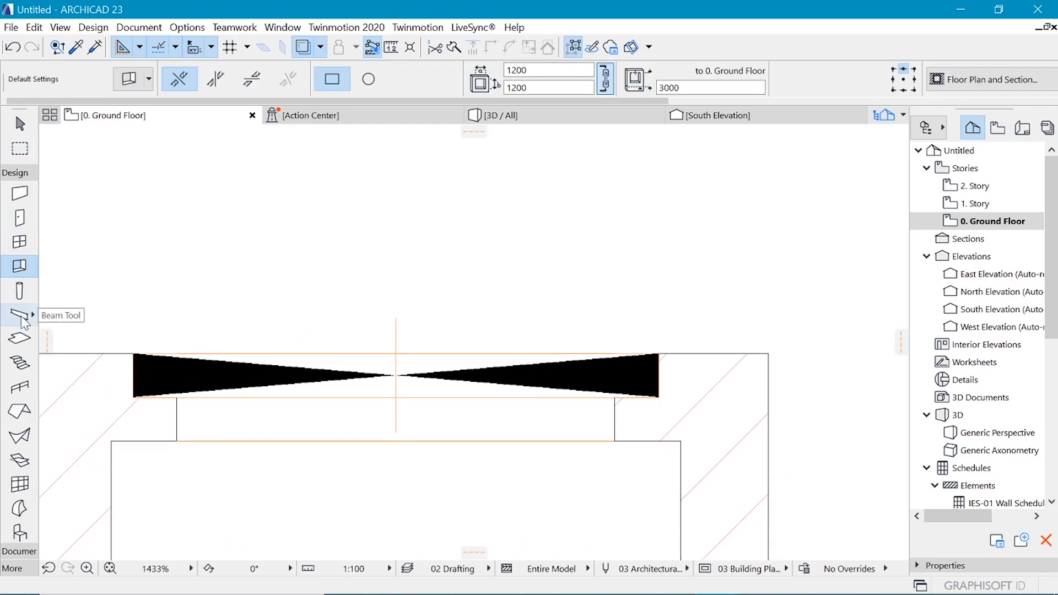
{"action": "left_click", "coordinate": [19, 337]}
{"action": "key", "text": "ctrl+t"}
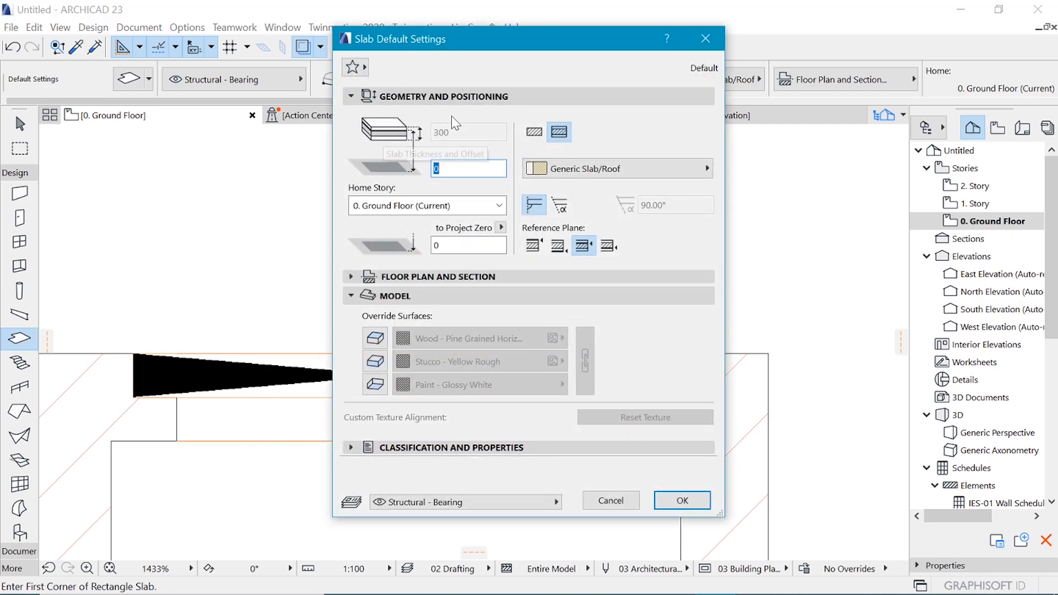
{"action": "left_click", "coordinate": [534, 132]}
{"action": "left_click_drag", "start_coordinate": [463, 132], "coordinate": [221, 172]}
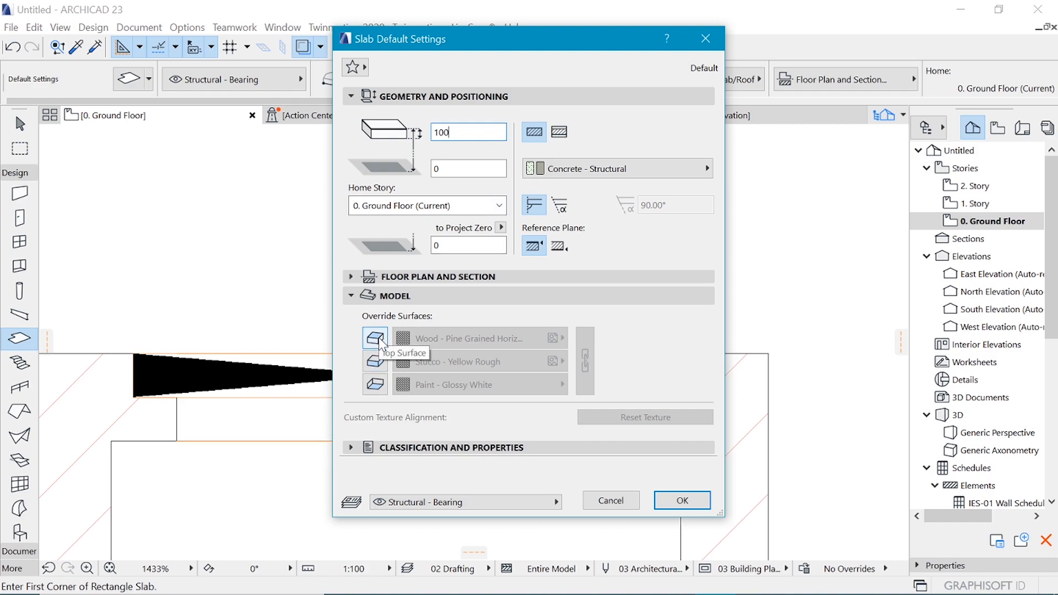
{"action": "left_click", "coordinate": [600, 165]}
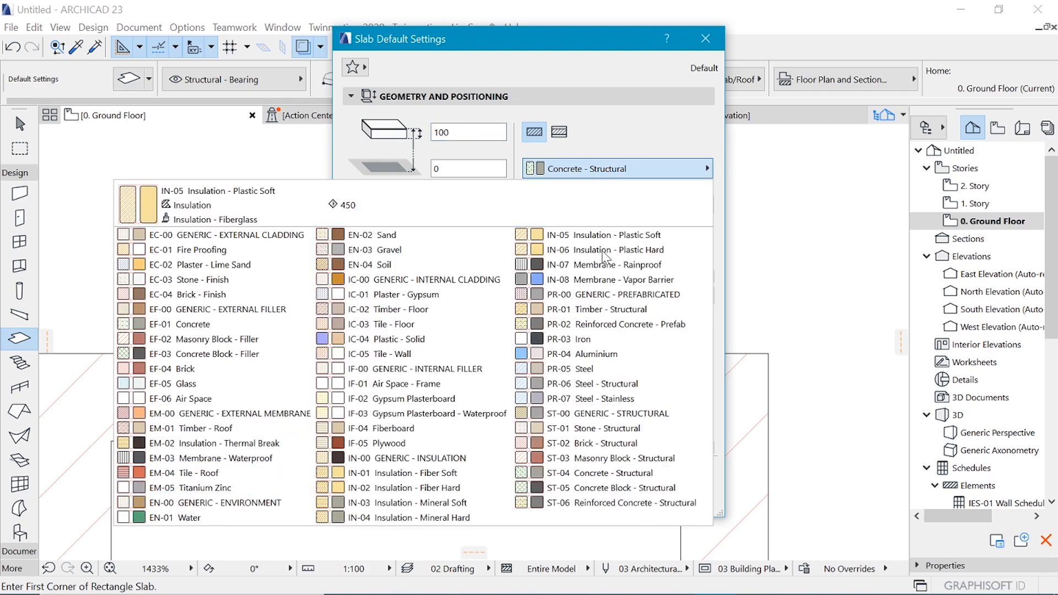
{"action": "left_click", "coordinate": [599, 310]}
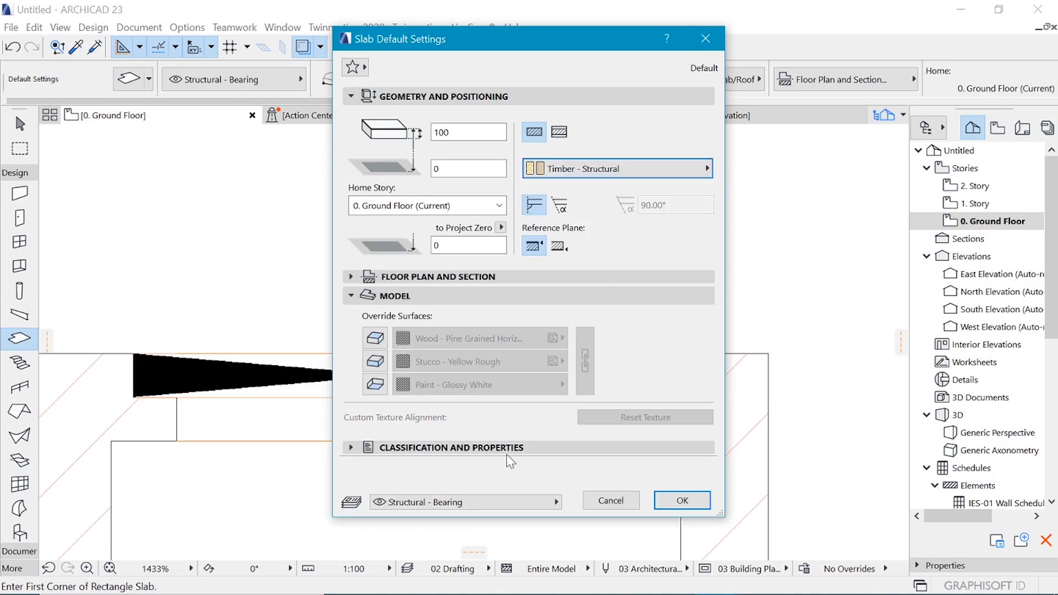
Step: Override the default slab's top, edge and bottom surfaces with linked Wood - Pine Grained Horizontal and accept the settings
{"action": "left_click", "coordinate": [374, 337]}
{"action": "left_click", "coordinate": [375, 361]}
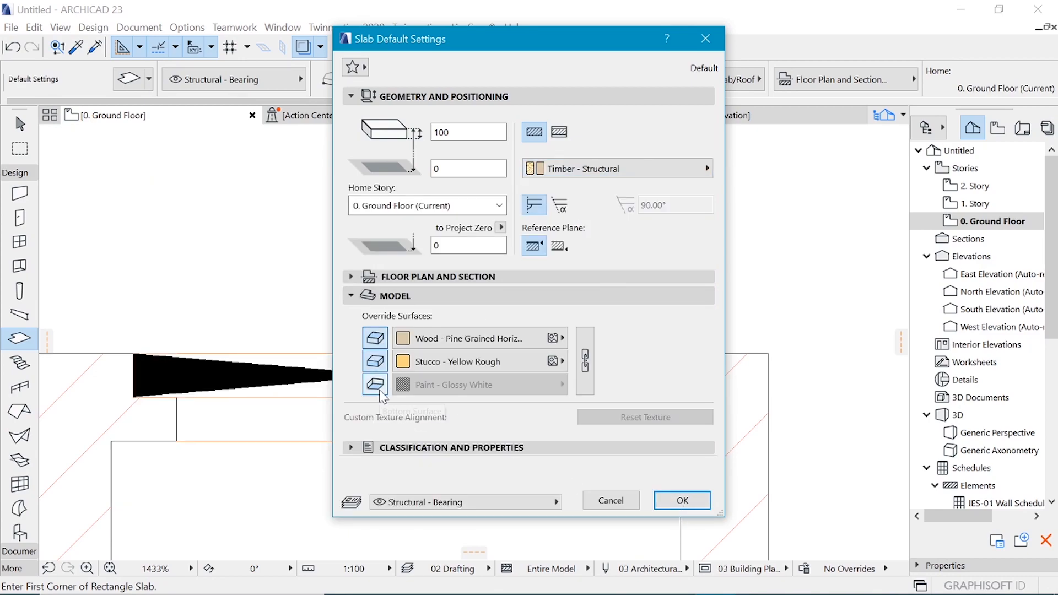
{"action": "left_click", "coordinate": [380, 390]}
{"action": "left_click", "coordinate": [584, 364]}
{"action": "left_click", "coordinate": [551, 342]}
{"action": "left_click", "coordinate": [777, 284]}
{"action": "left_click", "coordinate": [546, 343]}
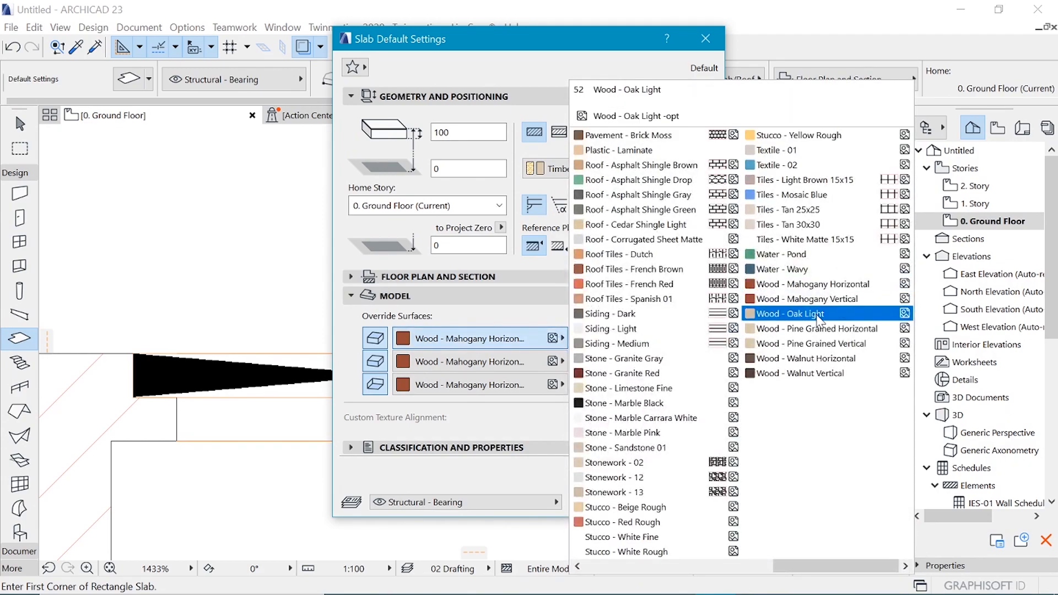
{"action": "left_click", "coordinate": [813, 328]}
{"action": "left_click", "coordinate": [680, 498]}
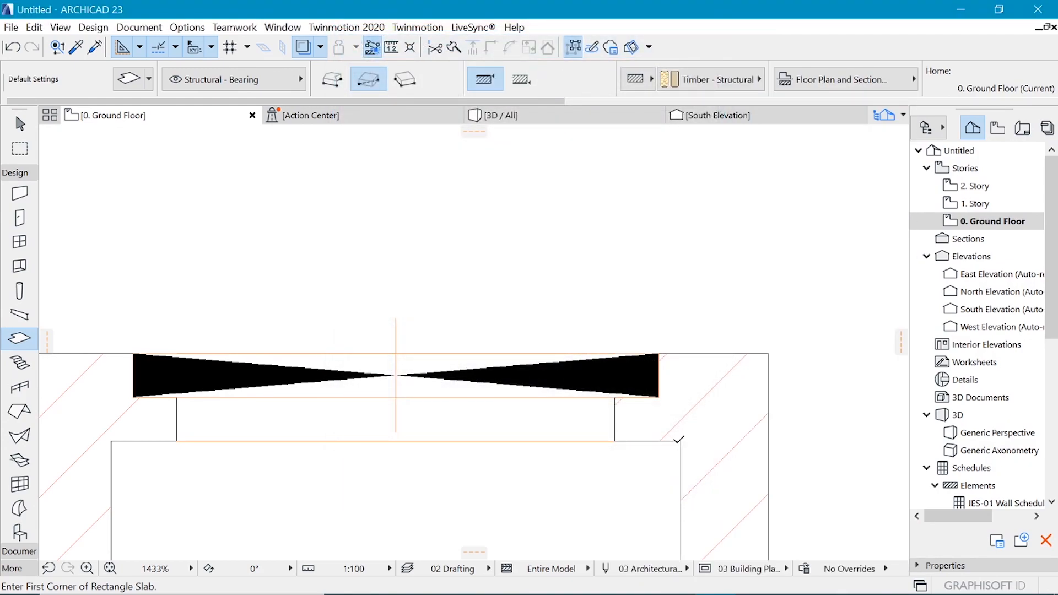
Step: Draw a rectangular timber slab over the square recess's plan footprint and offset all its edges outward by 50
{"action": "left_click", "coordinate": [658, 354]}
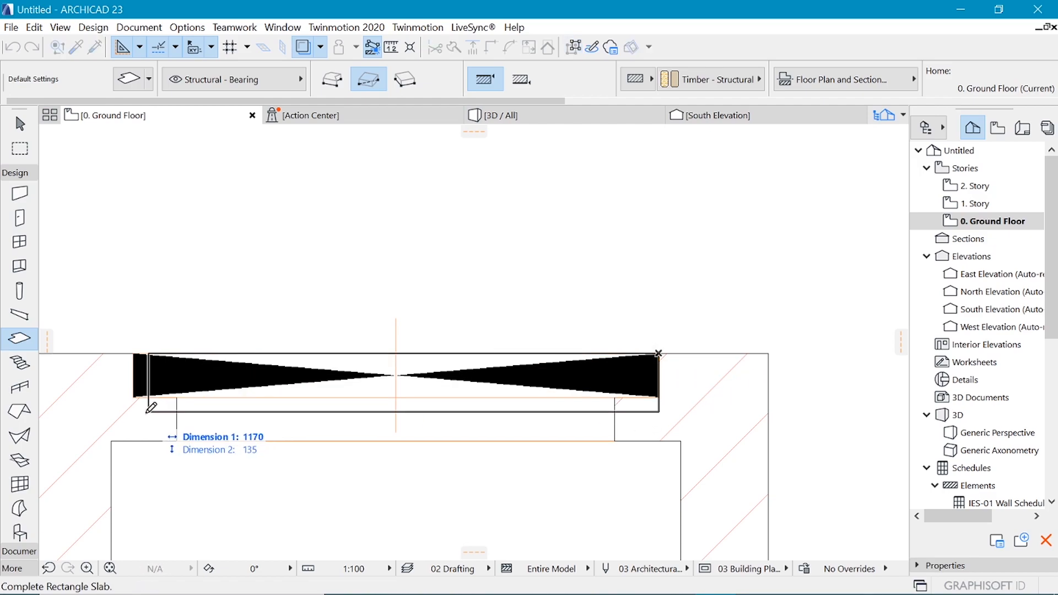
{"action": "left_click", "coordinate": [133, 396]}
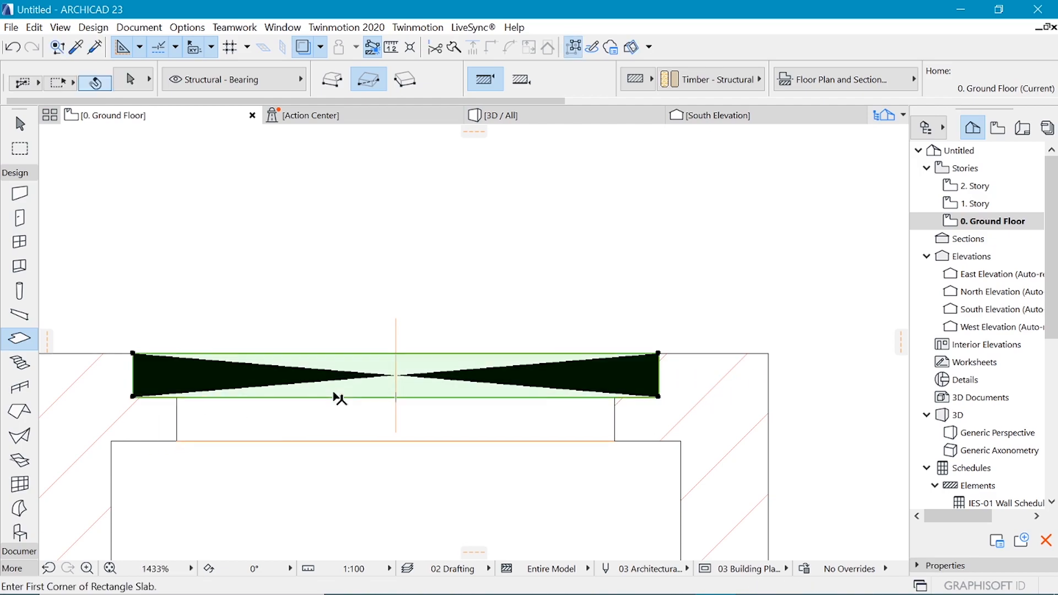
{"action": "left_click", "coordinate": [377, 353]}
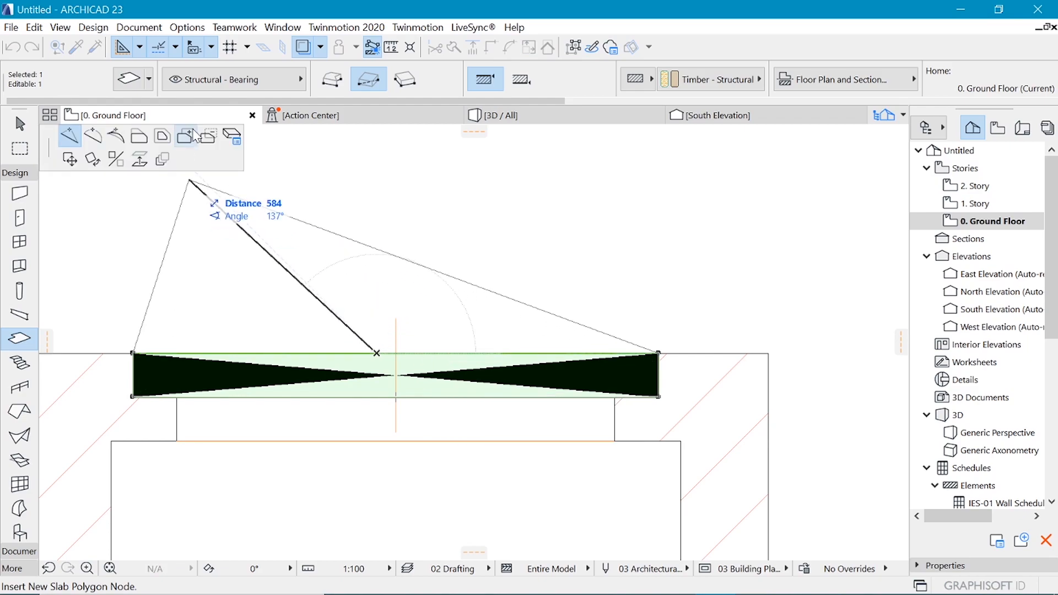
{"action": "left_click", "coordinate": [162, 136]}
{"action": "type", "text": "50"}
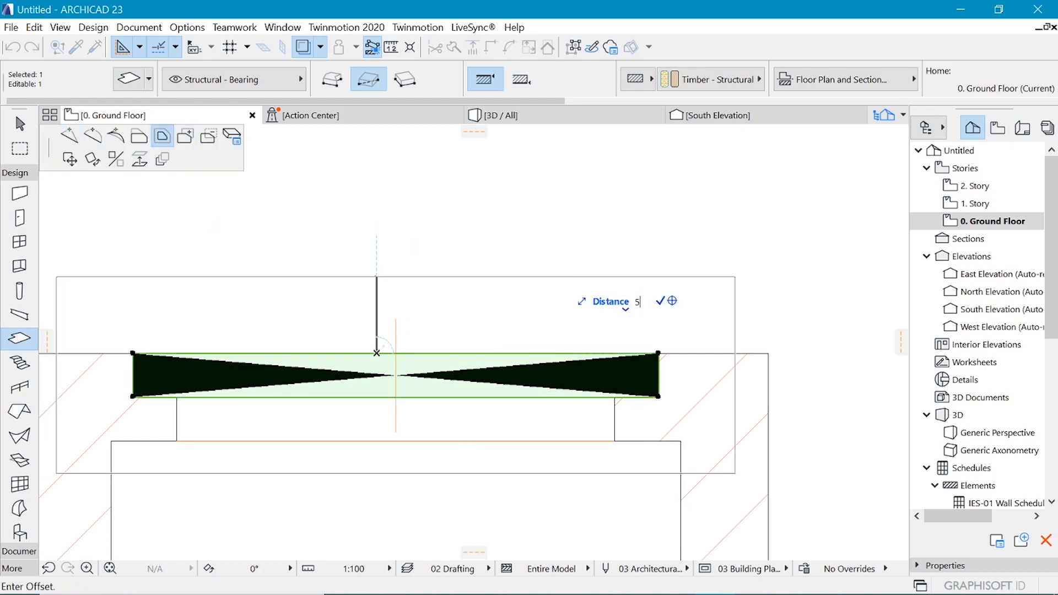
{"action": "key", "text": "Return"}
{"action": "scroll", "coordinate": [443, 320], "scroll_direction": "down", "scroll_amount": 2}
{"action": "scroll", "coordinate": [443, 291], "scroll_direction": "up", "scroll_amount": 1}
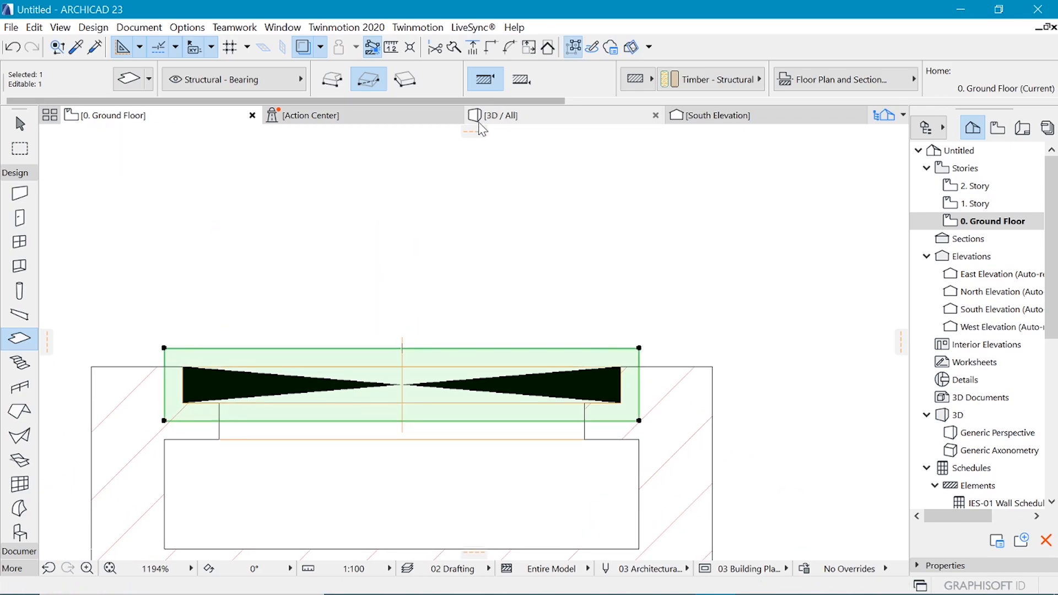
Step: In 3D, select the timber slab at the chimney's base and move it vertically to the square recess's lower edge
{"action": "left_click", "coordinate": [526, 117]}
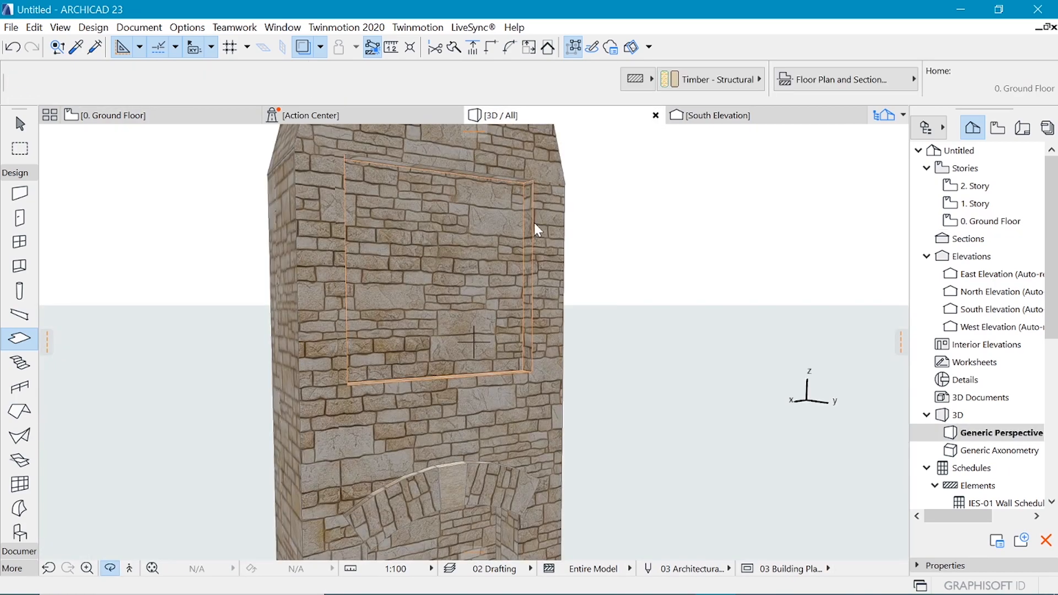
{"action": "scroll", "coordinate": [537, 178], "scroll_direction": "down", "scroll_amount": 1}
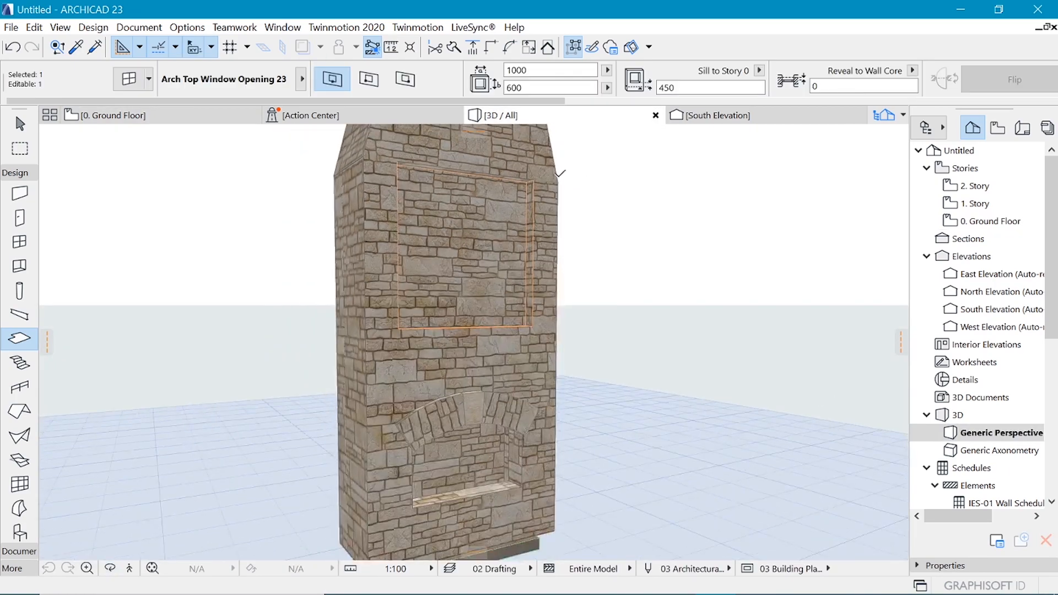
{"action": "key", "text": "Escape"}
{"action": "scroll", "coordinate": [604, 290], "scroll_direction": "down", "scroll_amount": 1}
{"action": "key", "text": "Escape"}
{"action": "left_click", "coordinate": [545, 523]}
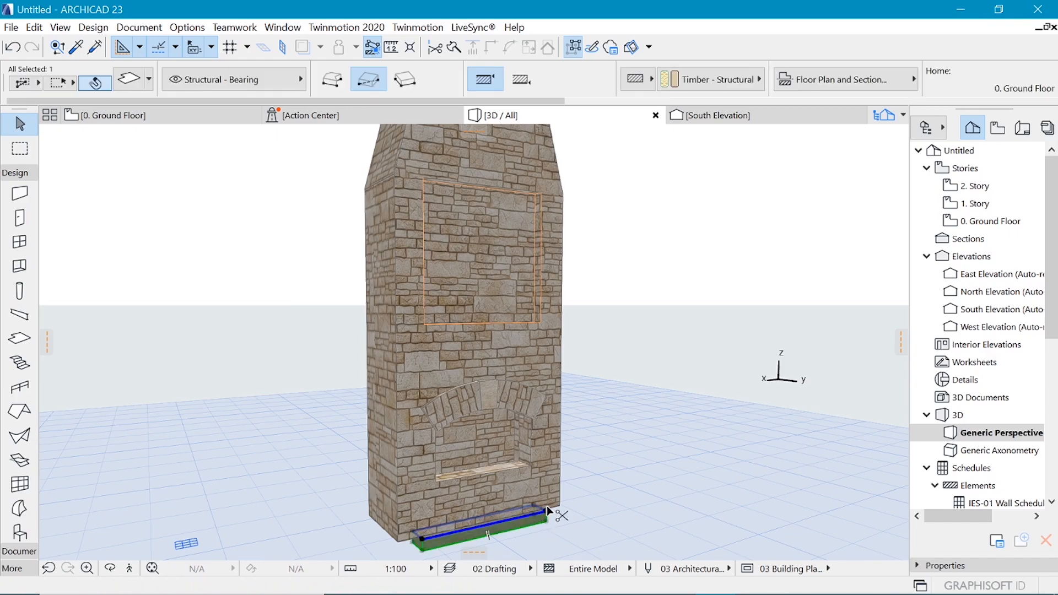
{"action": "key", "text": "ctrl+d"}
{"action": "left_click", "coordinate": [547, 511]}
{"action": "left_click", "coordinate": [536, 326]}
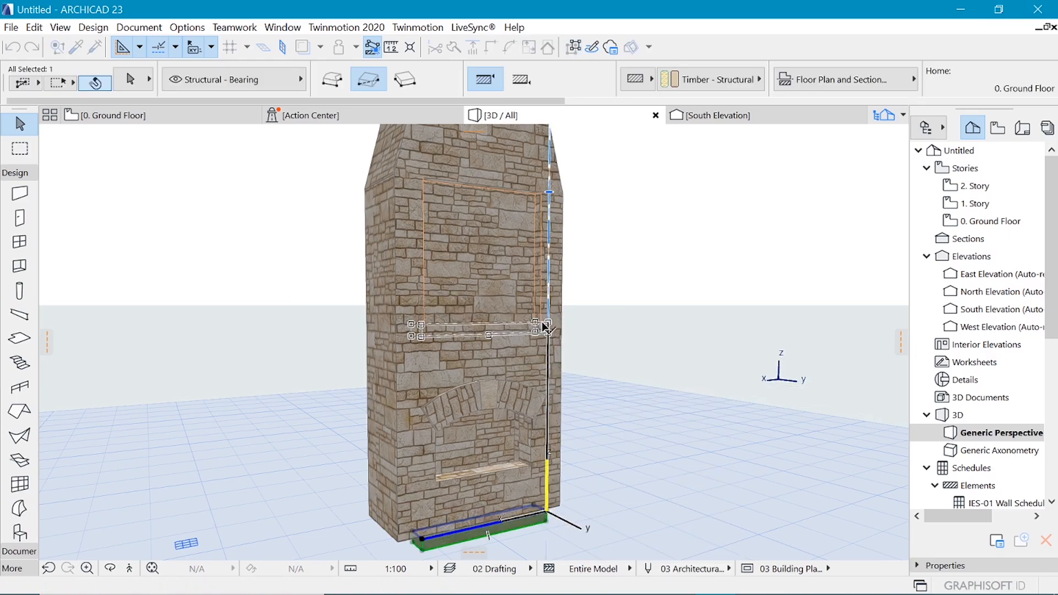
Step: Raise the timber slab a further 50 so it sits as a mantel at the base of the recess
{"action": "scroll", "coordinate": [548, 301], "scroll_direction": "up", "scroll_amount": 5}
{"action": "scroll", "coordinate": [520, 303], "scroll_direction": "up", "scroll_amount": 3}
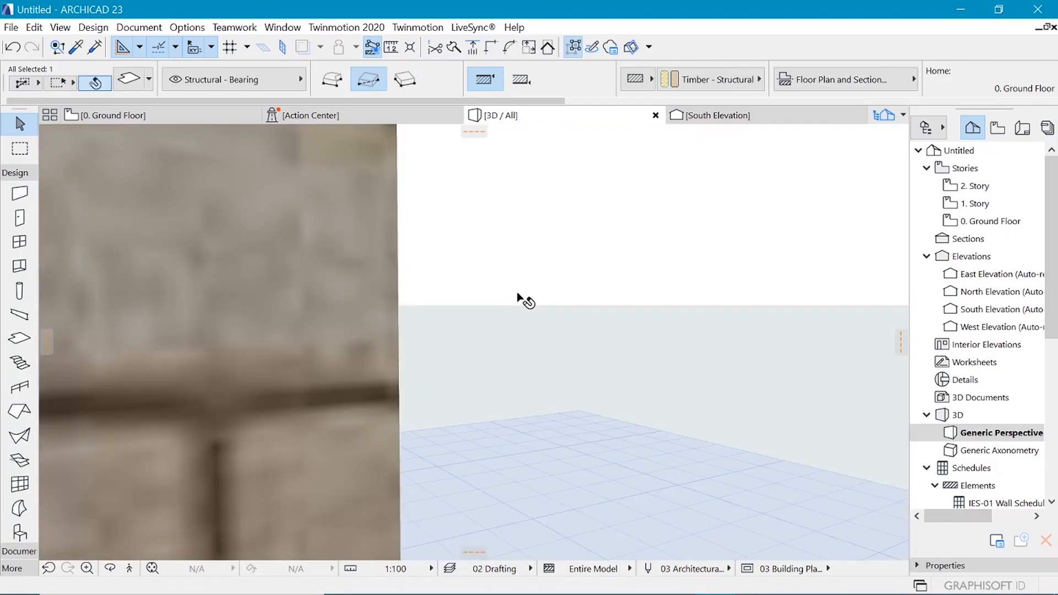
{"action": "scroll", "coordinate": [517, 296], "scroll_direction": "down", "scroll_amount": 3}
{"action": "middle_click_drag", "start_coordinate": [543, 274], "coordinate": [562, 322], "text": "shift"}
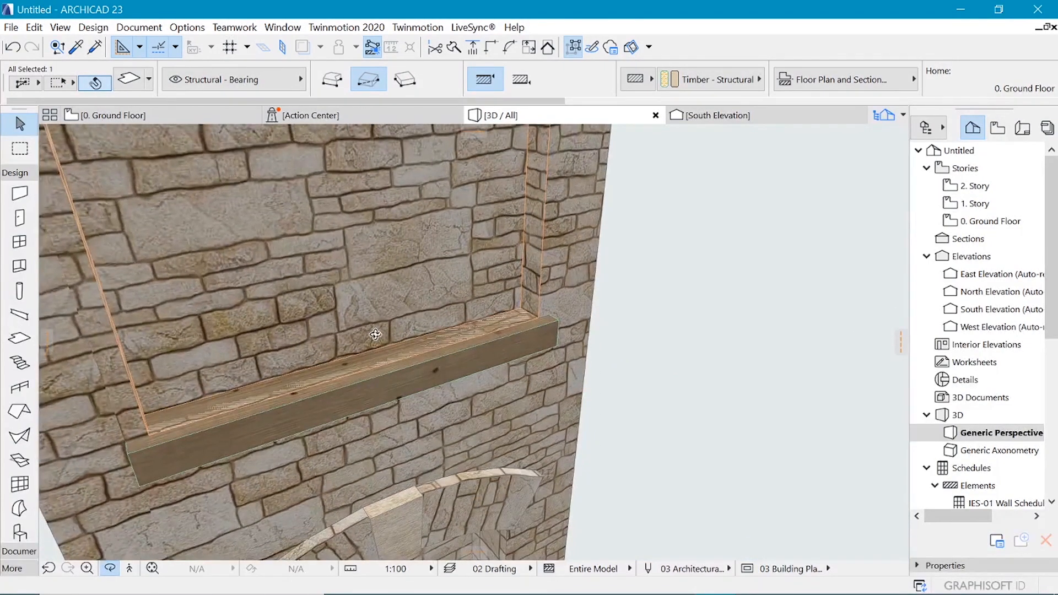
{"action": "key", "text": "ctrl+d"}
{"action": "left_click", "coordinate": [557, 321]}
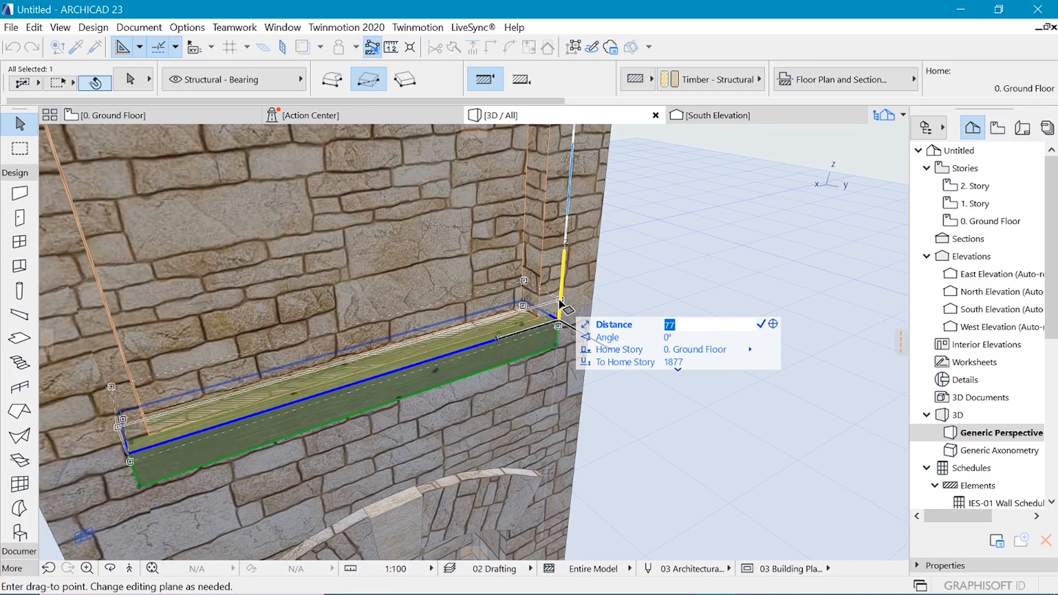
{"action": "type", "text": "50"}
{"action": "key", "text": "Return"}
{"action": "key", "text": "Escape"}
{"action": "scroll", "coordinate": [563, 259], "scroll_direction": "down", "scroll_amount": 4}
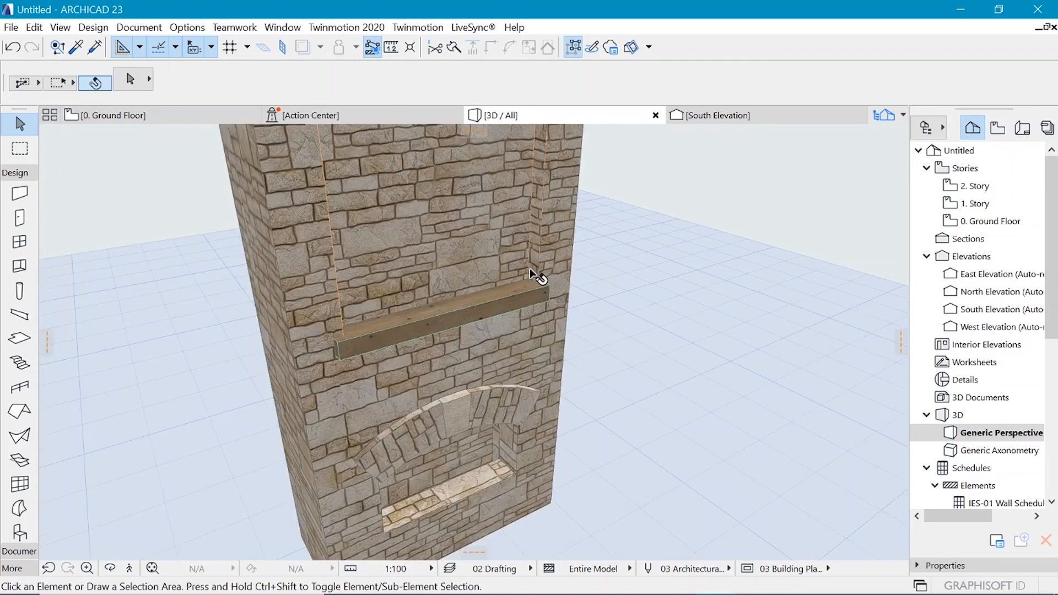
{"action": "middle_click_drag", "start_coordinate": [529, 269], "coordinate": [447, 358], "text": "shift"}
{"action": "left_click_drag", "start_coordinate": [516, 433], "coordinate": [551, 411]}
{"action": "left_click_drag", "start_coordinate": [354, 521], "coordinate": [437, 325]}
{"action": "scroll", "coordinate": [441, 204], "scroll_direction": "up", "scroll_amount": 3}
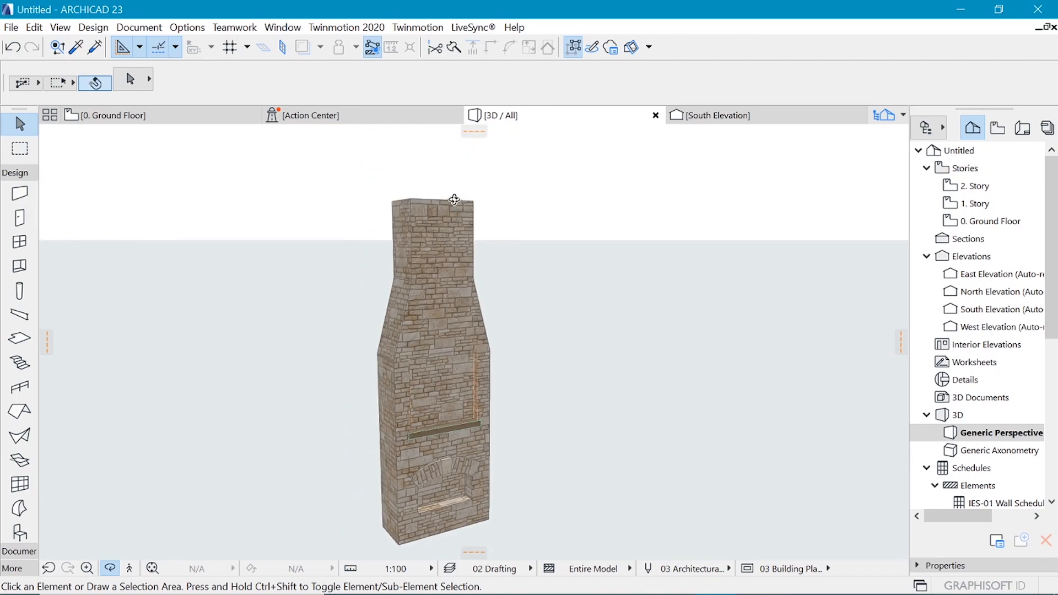
Step: On the 2. Story plan, draw a rectangular slab covering the outer outline of the narrow upper chimney walls
{"action": "left_click", "coordinate": [156, 118]}
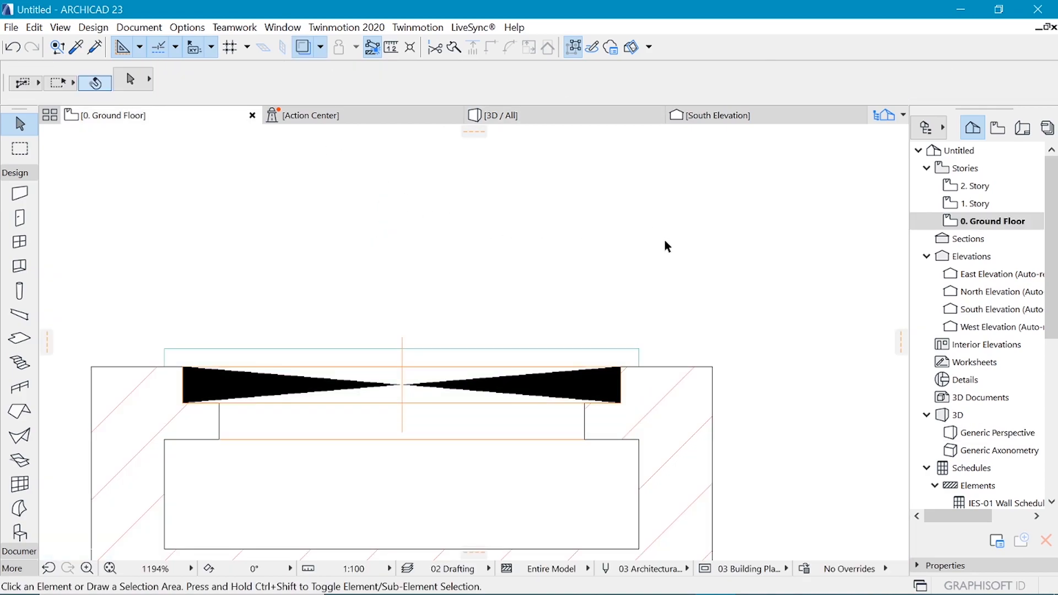
{"action": "left_click", "coordinate": [19, 338]}
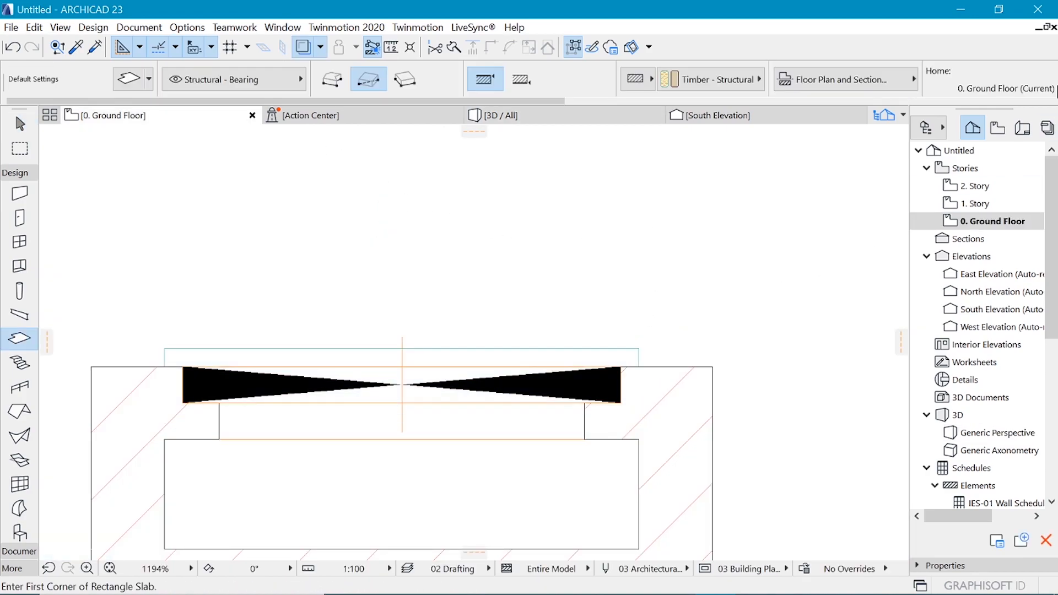
{"action": "left_click", "coordinate": [975, 186]}
{"action": "scroll", "coordinate": [532, 256], "scroll_direction": "down", "scroll_amount": 2}
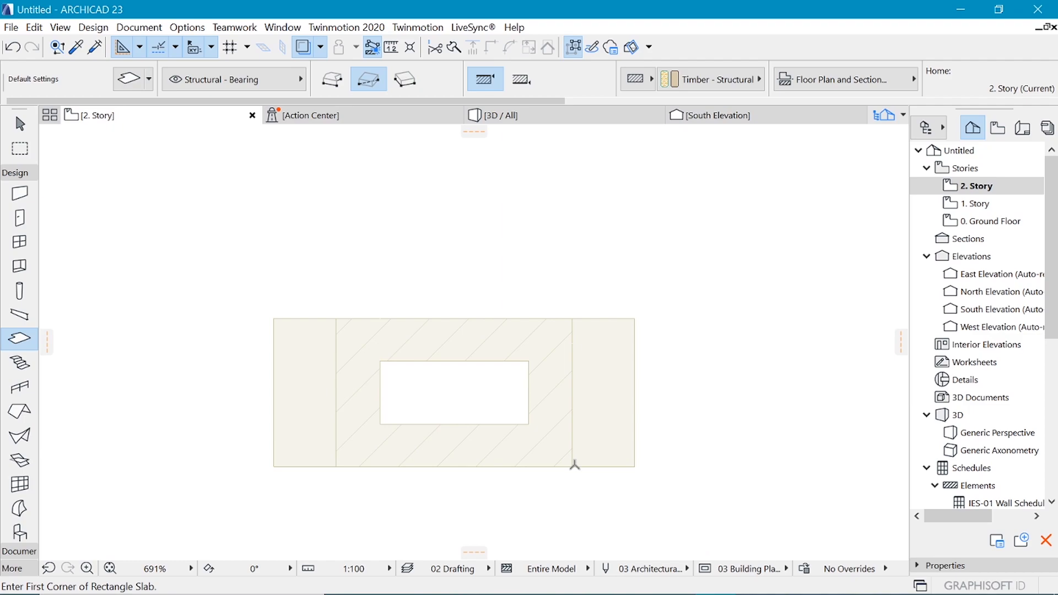
{"action": "left_click", "coordinate": [573, 466]}
{"action": "key", "text": "Escape"}
{"action": "left_click", "coordinate": [336, 319]}
{"action": "left_click", "coordinate": [573, 467]}
Step: Offset all edges of the chimney-top slab outward by 50
{"action": "left_click", "coordinate": [551, 326], "text": "shift"}
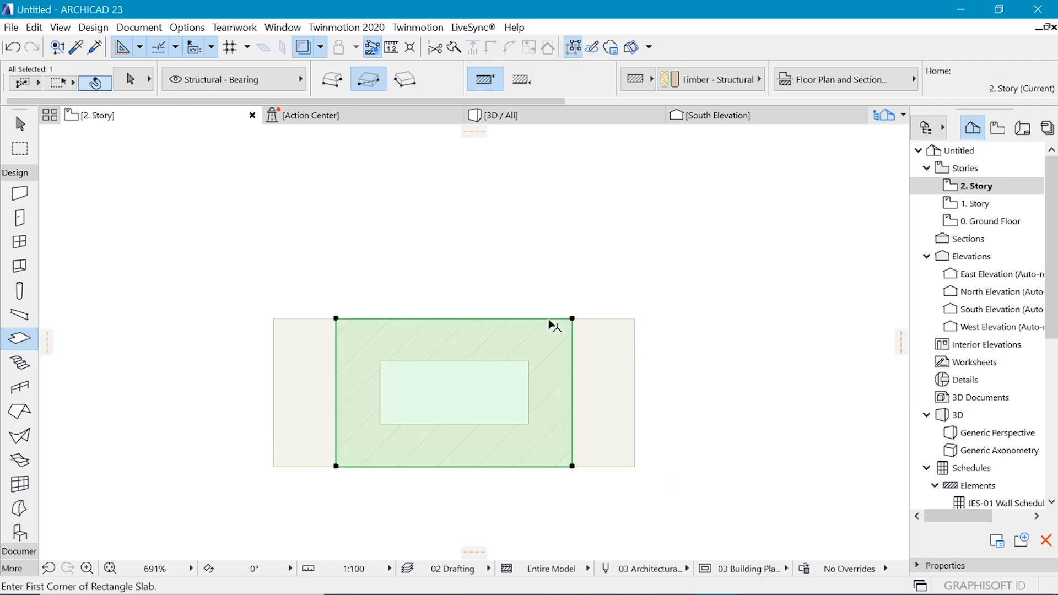
{"action": "left_click", "coordinate": [549, 318]}
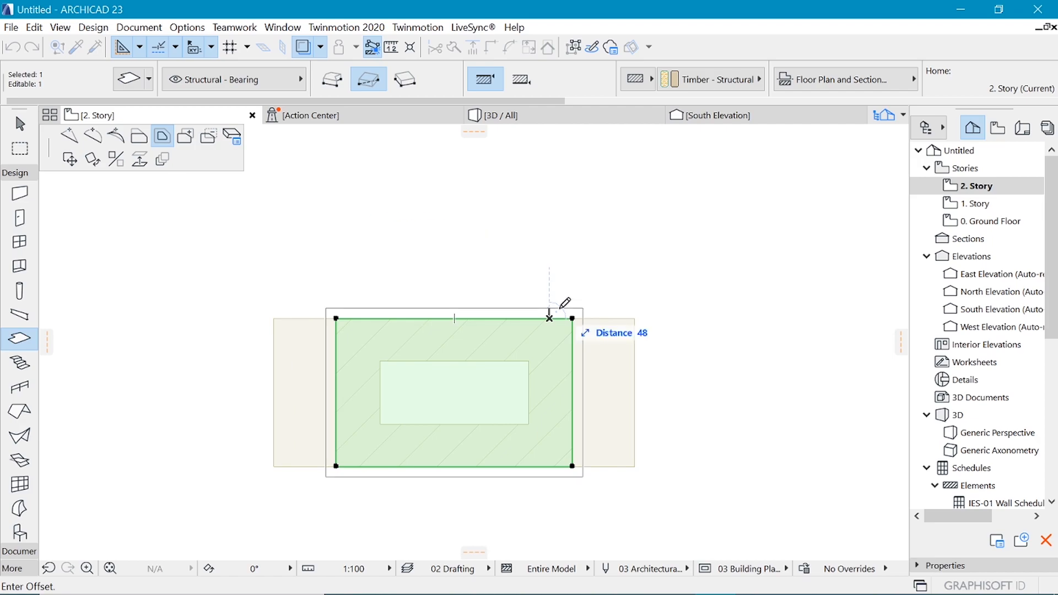
{"action": "type", "text": "50"}
{"action": "key", "text": "Return"}
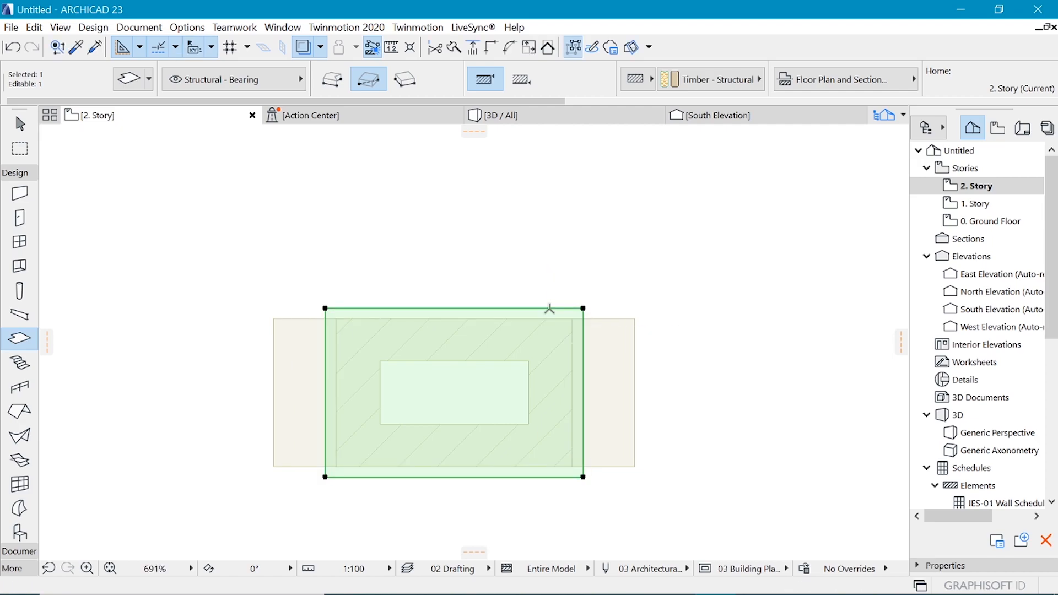
Step: Change the chimney-top slab to Concrete - Structural with Concrete - 04 on all surfaces, and display the model in 3D
{"action": "key", "text": "ctrl+t"}
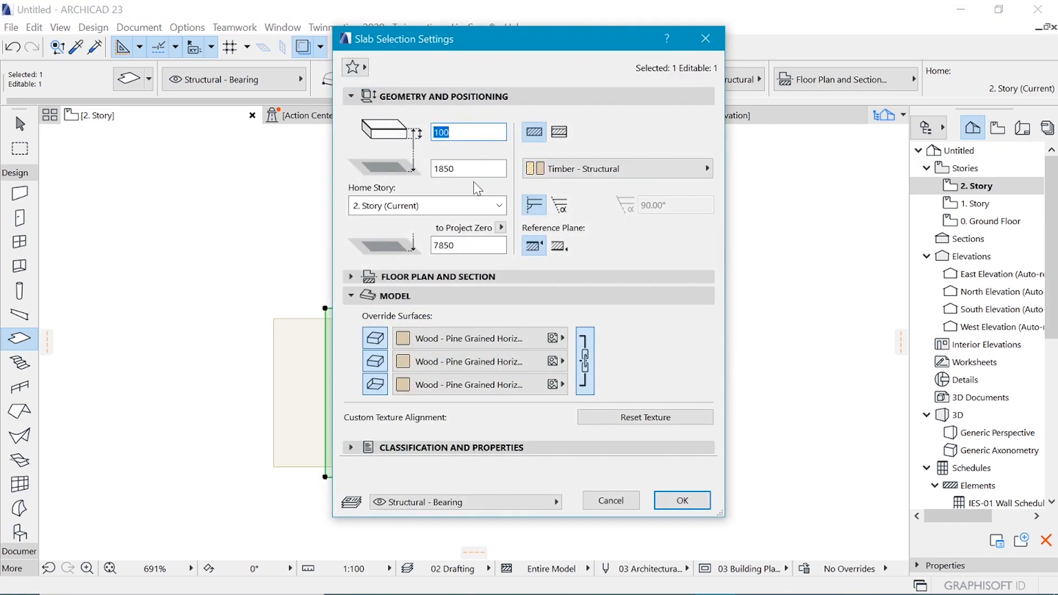
{"action": "left_click", "coordinate": [445, 342]}
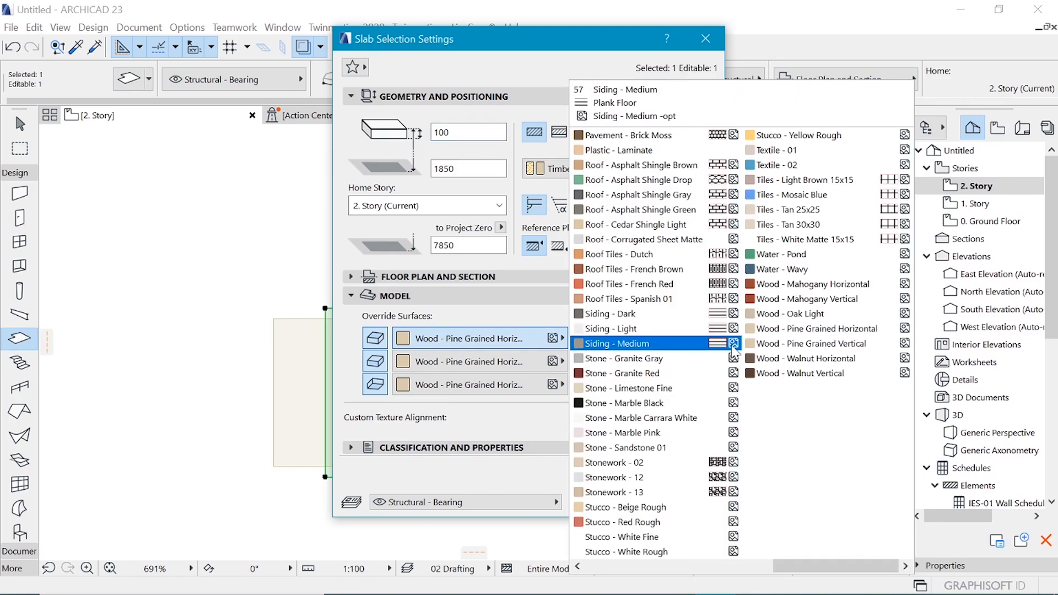
{"action": "scroll", "coordinate": [691, 353], "scroll_direction": "up", "scroll_amount": 5}
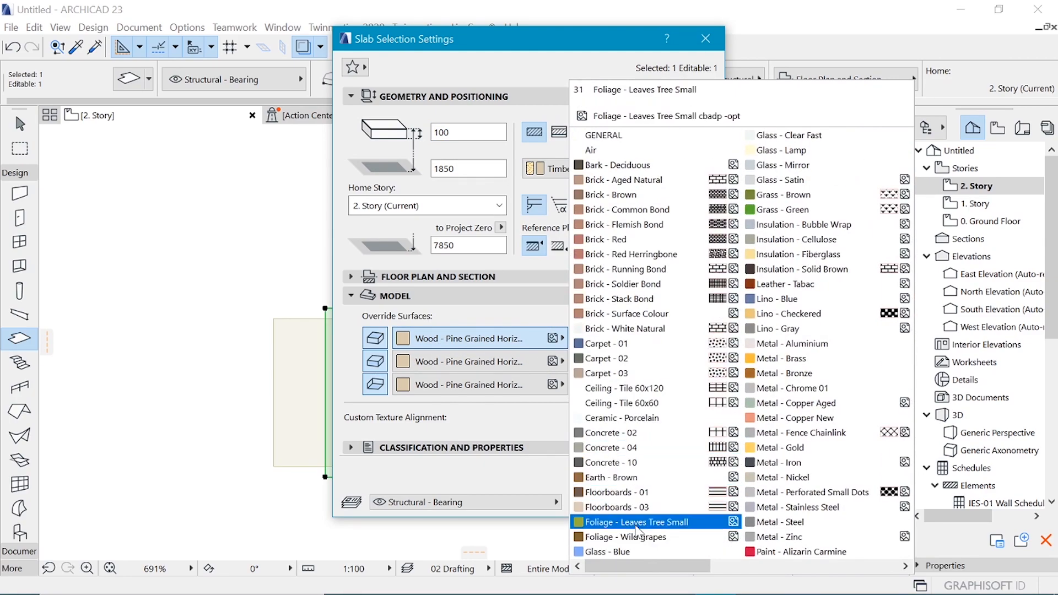
{"action": "left_click", "coordinate": [595, 375]}
{"action": "left_click", "coordinate": [580, 171]}
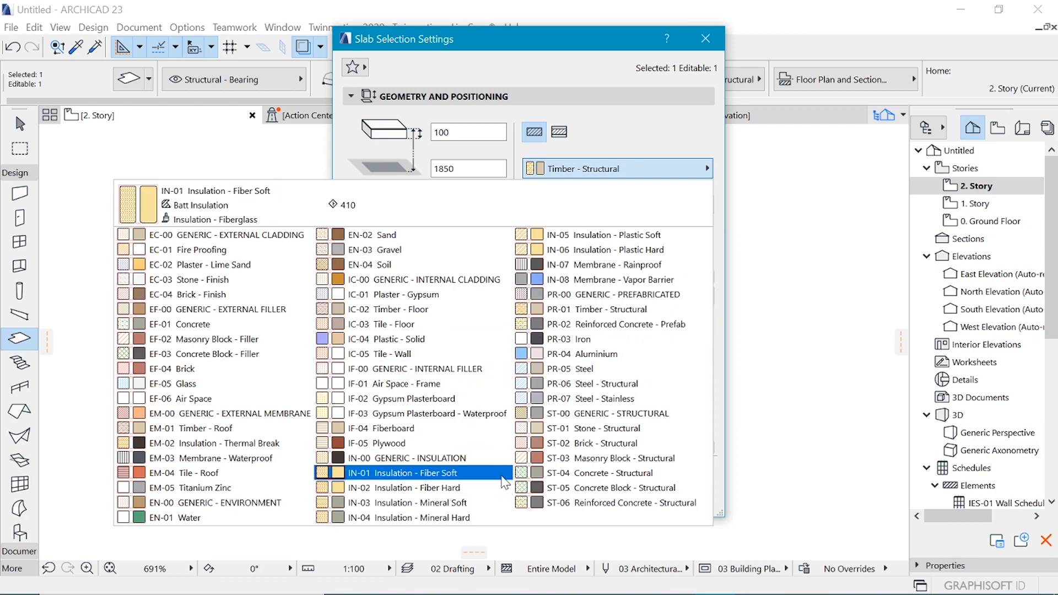
{"action": "key", "text": "Right"}
{"action": "left_click", "coordinate": [582, 477]}
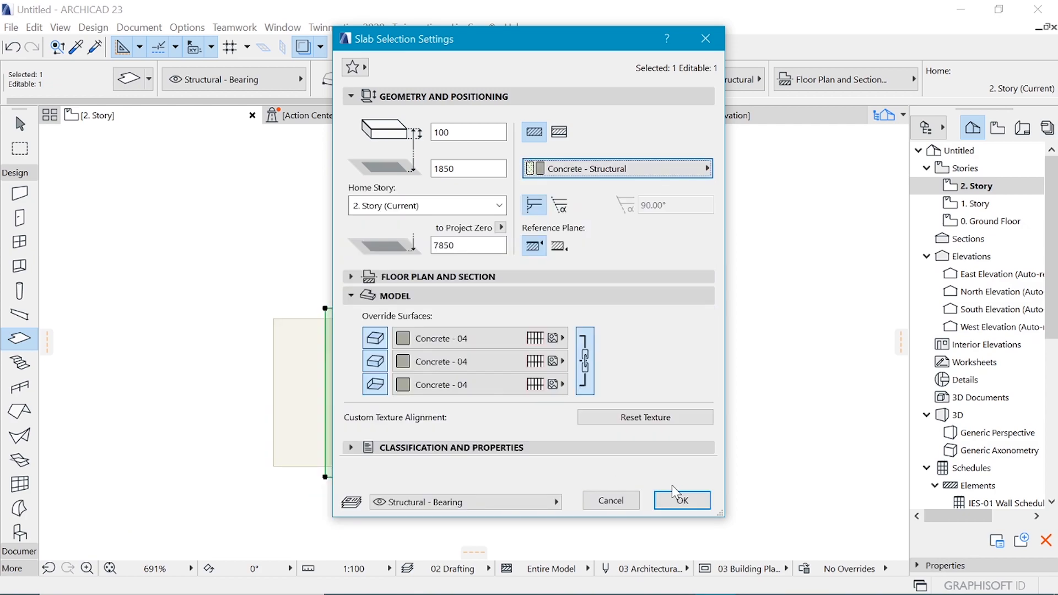
{"action": "left_click", "coordinate": [678, 499]}
{"action": "key", "text": "F3"}
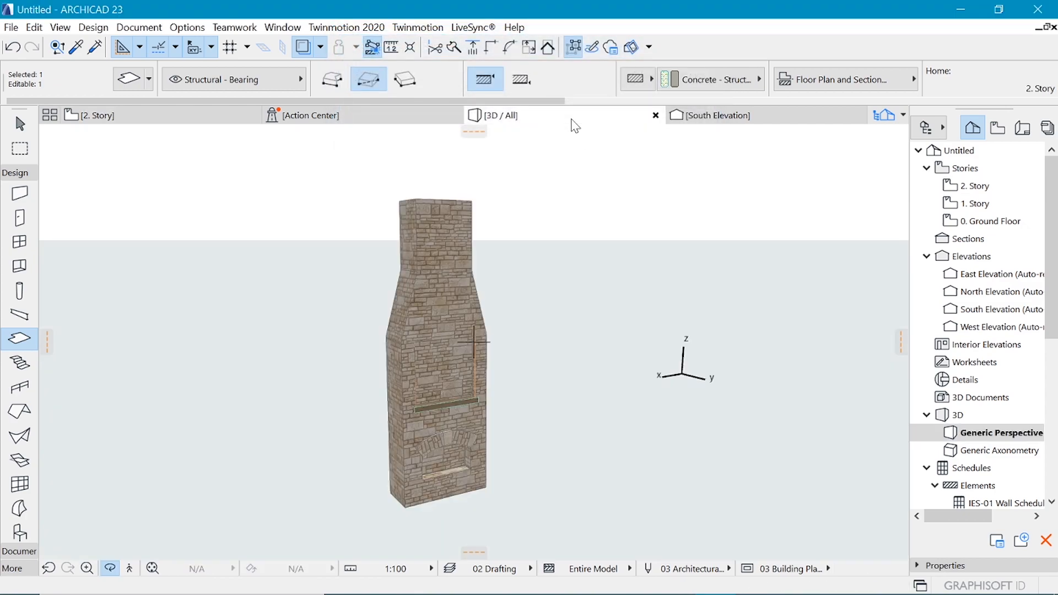
Step: Lower the concrete cap slab vertically so it rests on the top of the upper chimney walls
{"action": "middle_click_drag", "start_coordinate": [455, 216], "coordinate": [434, 264], "text": "shift"}
{"action": "scroll", "coordinate": [482, 300], "scroll_direction": "down", "scroll_amount": 3}
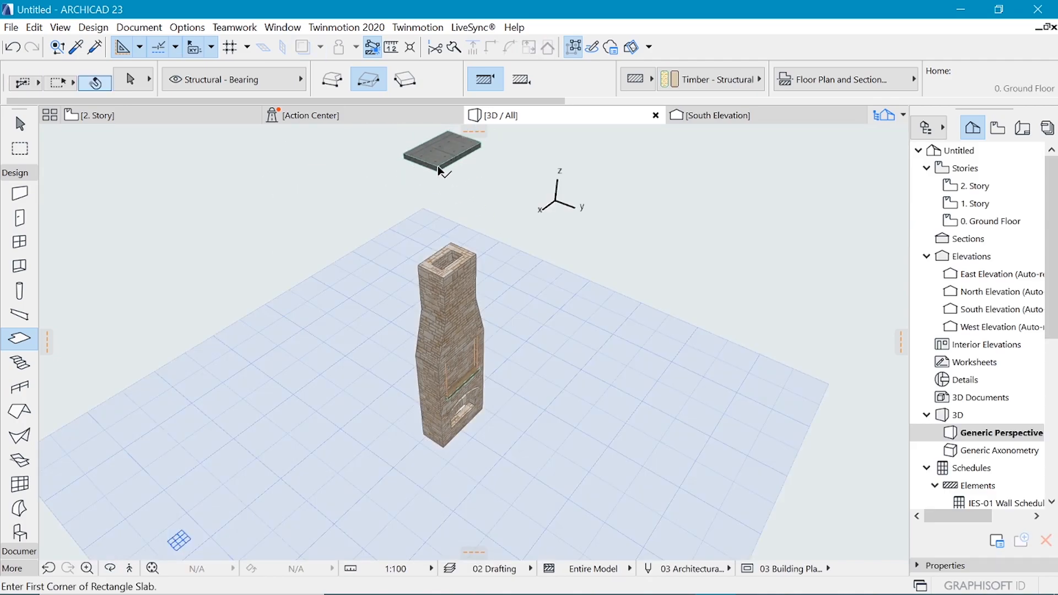
{"action": "left_click", "coordinate": [440, 148], "text": "shift"}
{"action": "key", "text": "ctrl+d"}
{"action": "left_click", "coordinate": [438, 177]}
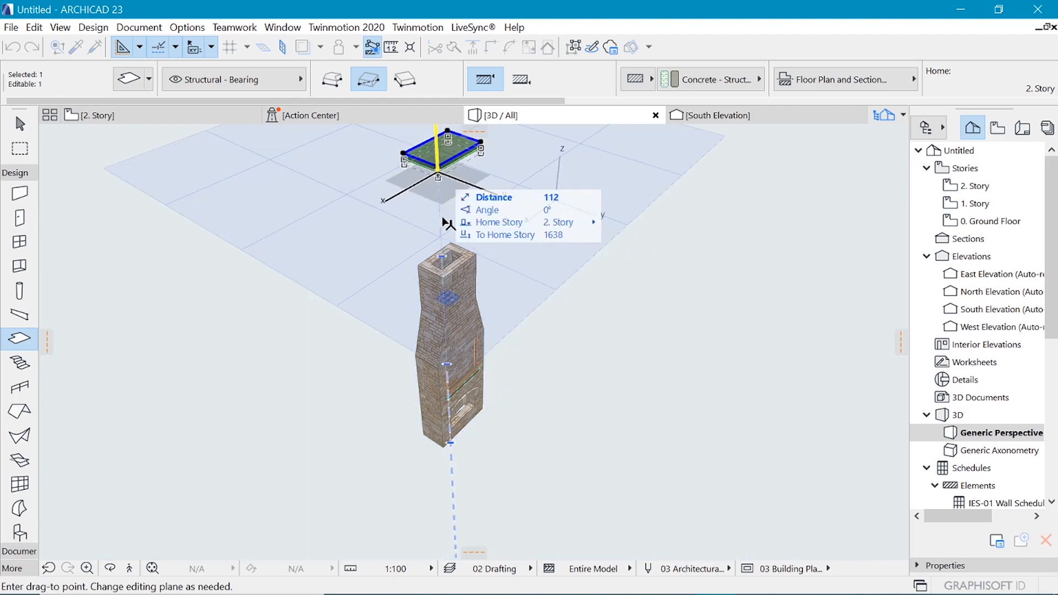
{"action": "left_click", "coordinate": [441, 280]}
{"action": "key", "text": "Escape"}
Step: On the Ground Floor plan, draw a rectangular slab filling the hollow enclosed by the chimney walls
{"action": "scroll", "coordinate": [481, 356], "scroll_direction": "up", "scroll_amount": 3}
{"action": "scroll", "coordinate": [496, 467], "scroll_direction": "up", "scroll_amount": 5}
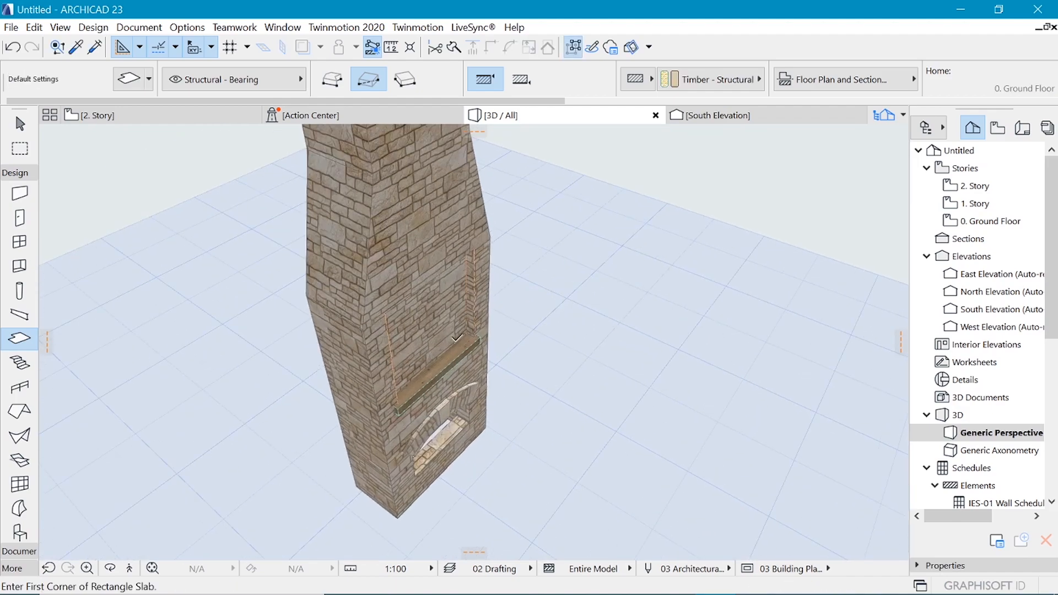
{"action": "left_click", "coordinate": [121, 120]}
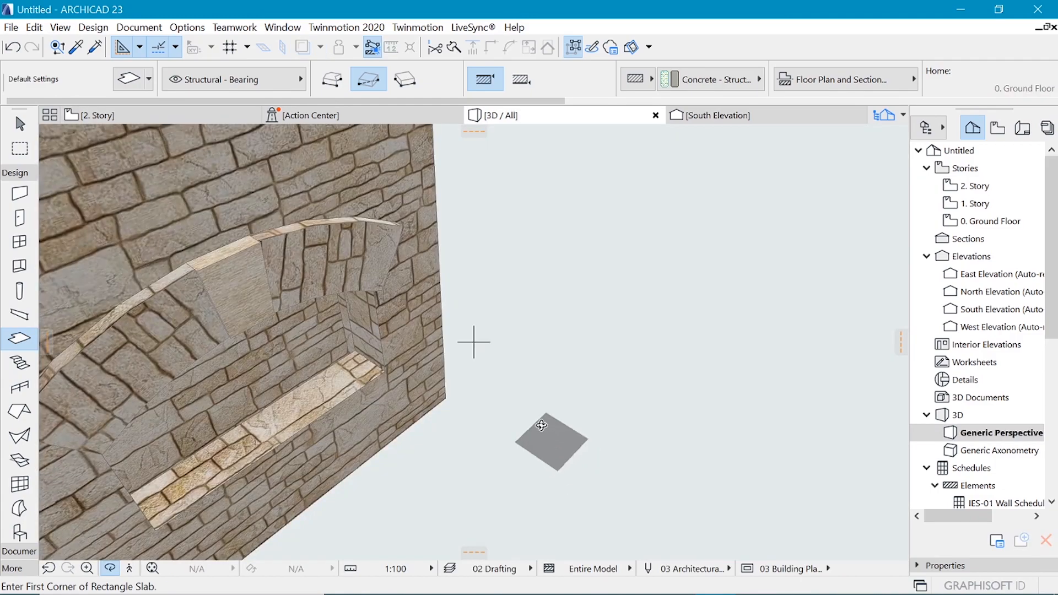
{"action": "middle_click_drag", "start_coordinate": [543, 424], "coordinate": [477, 371], "text": "shift"}
{"action": "scroll", "coordinate": [477, 371], "scroll_direction": "up", "scroll_amount": 3}
{"action": "middle_click_drag", "start_coordinate": [609, 373], "coordinate": [552, 394], "text": "shift"}
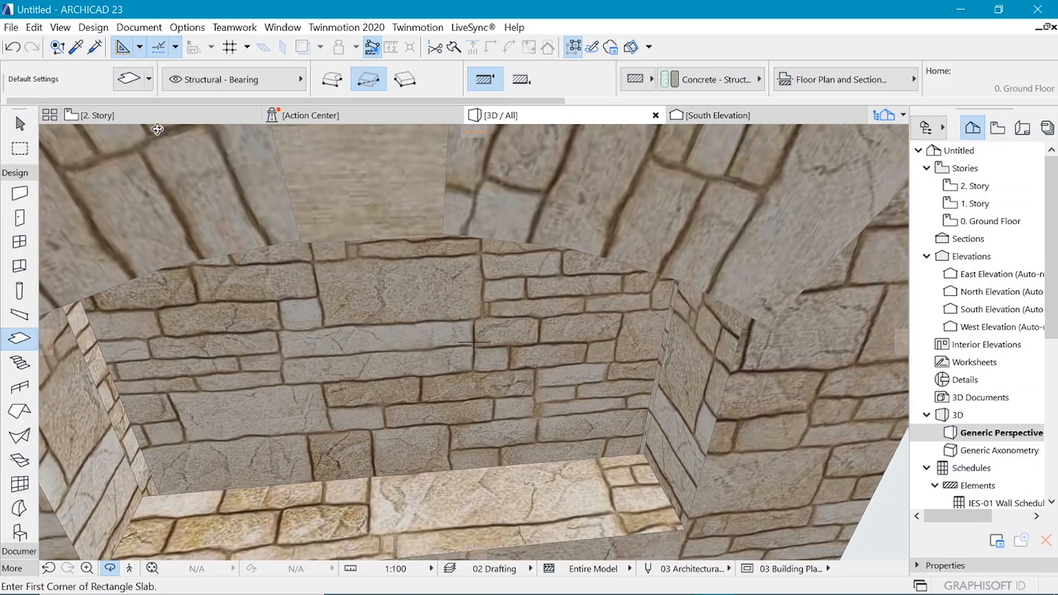
{"action": "key", "text": "F2"}
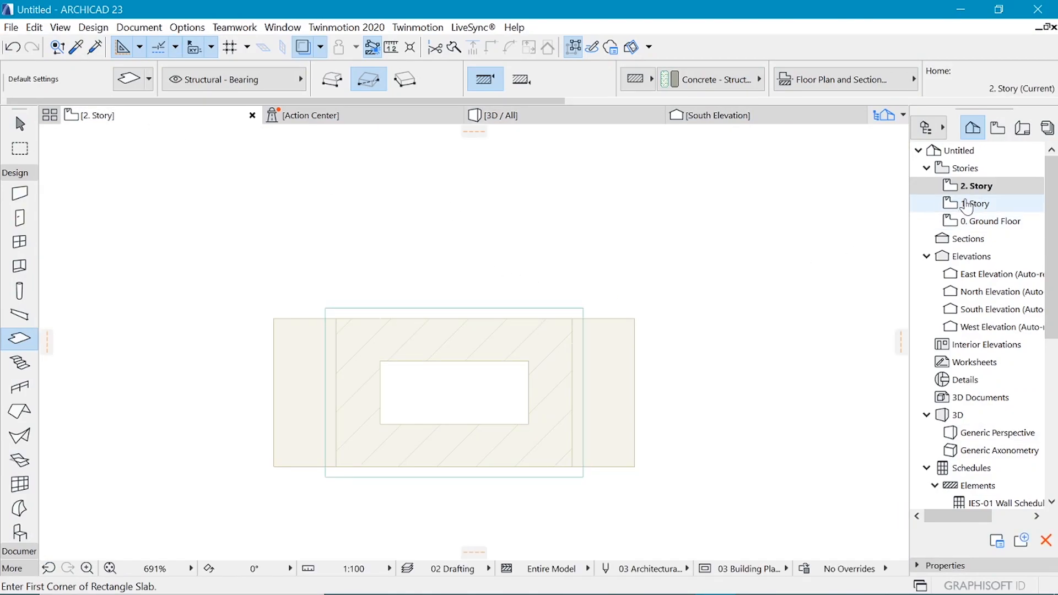
{"action": "double_click", "coordinate": [983, 221]}
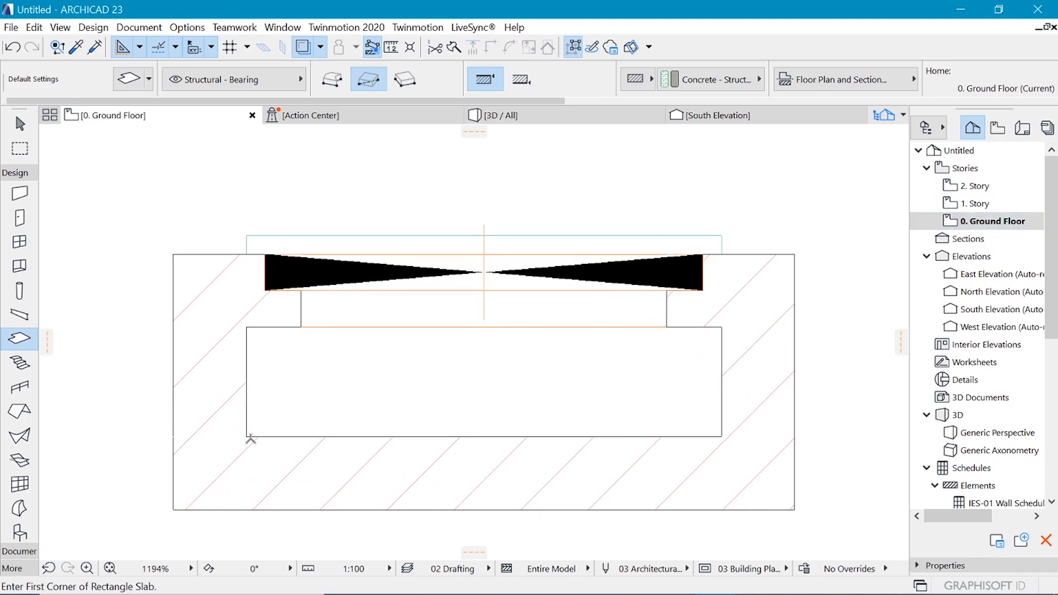
{"action": "left_click", "coordinate": [247, 436]}
{"action": "left_click", "coordinate": [722, 327]}
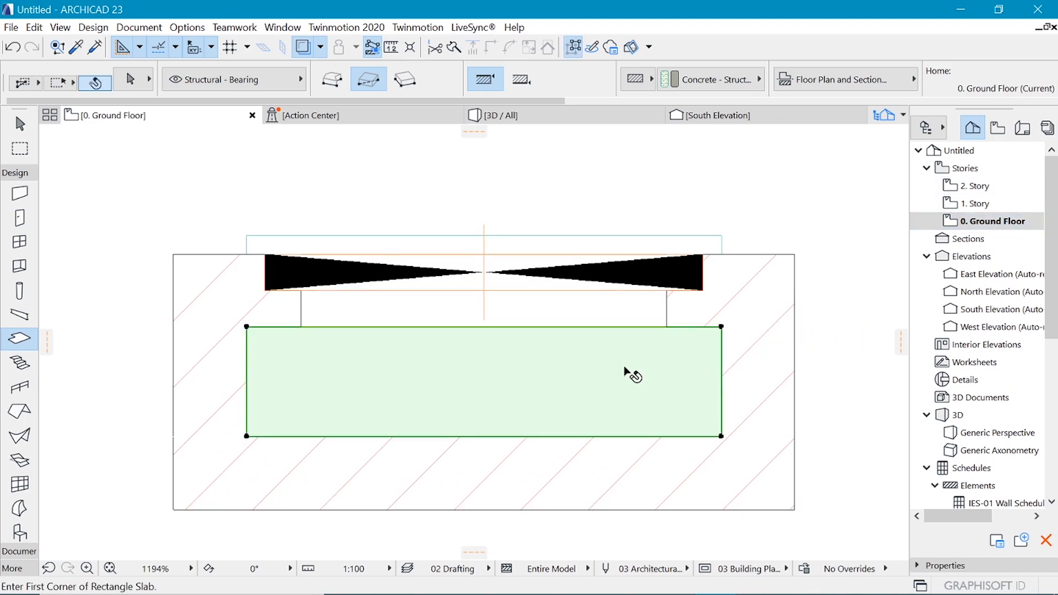
Step: Set the thickness of the new slab inside the fireplace to 50
{"action": "key", "text": "ctrl+t"}
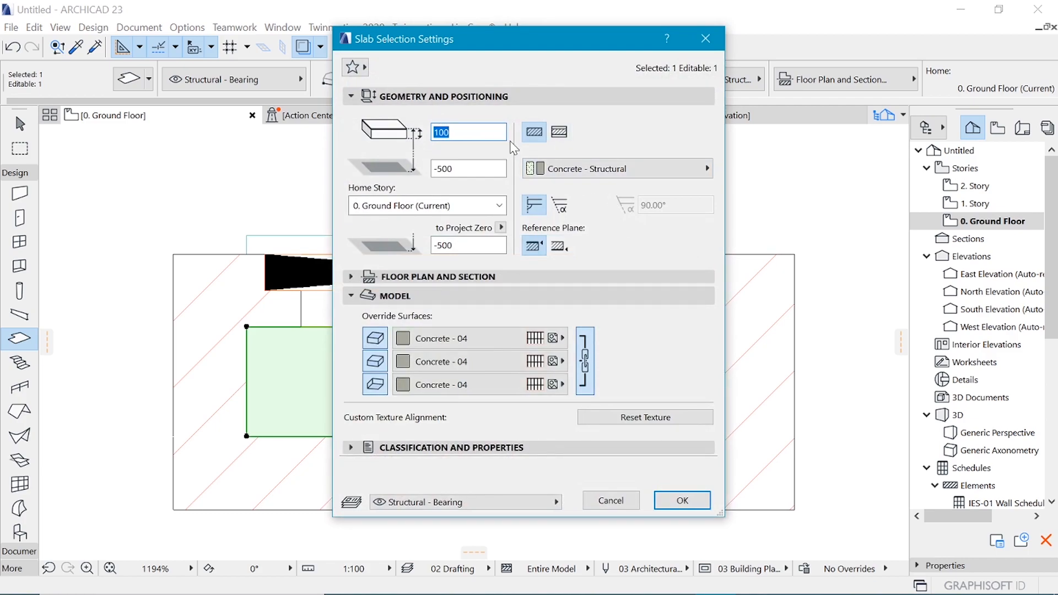
{"action": "key", "text": "Return"}
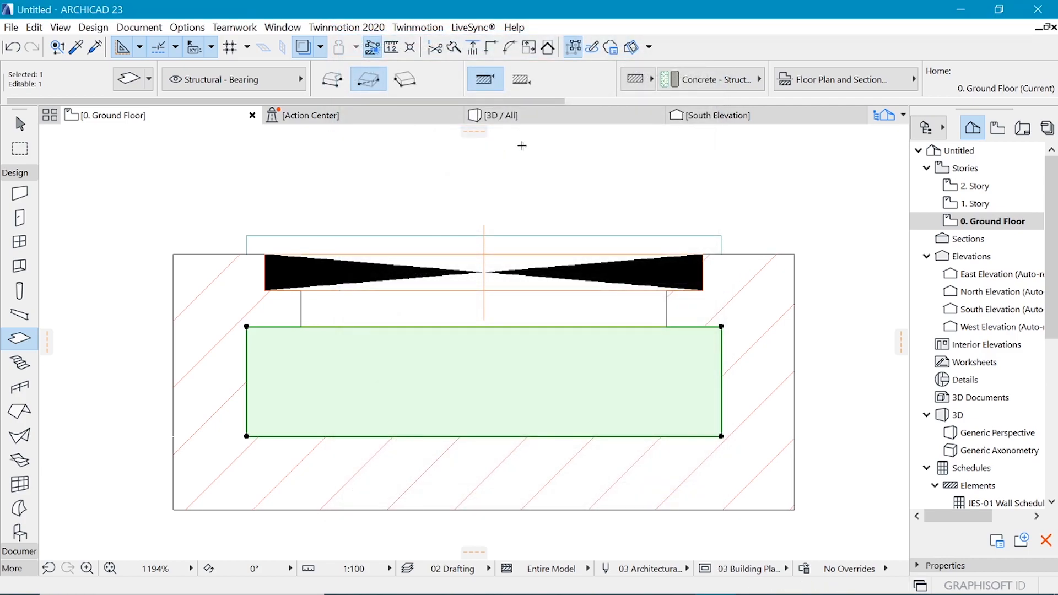
{"action": "key", "text": "ctrl+t"}
{"action": "left_click", "coordinate": [586, 163]}
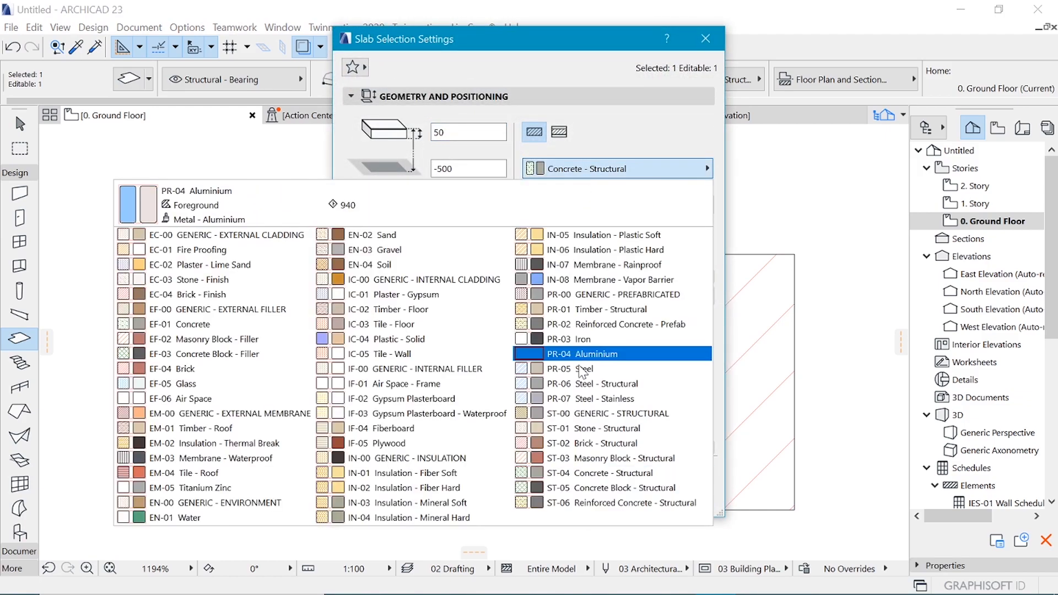
{"action": "left_click", "coordinate": [625, 140]}
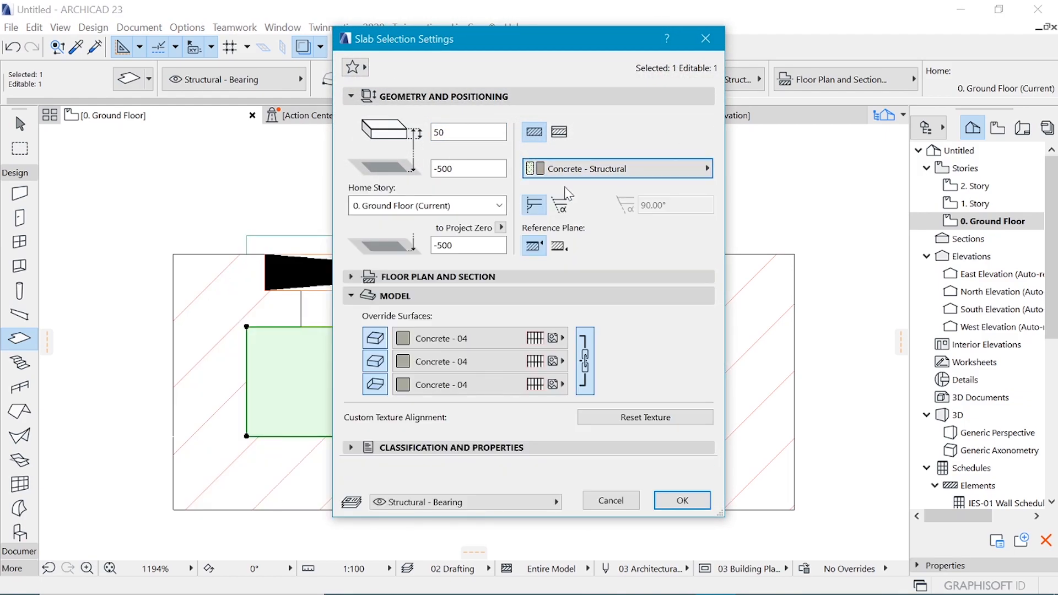
Step: Give the fireplace slab Metal - Fence Chainlink on all surfaces and the Steel building material, and inspect the grate in 3D
{"action": "left_click", "coordinate": [458, 338]}
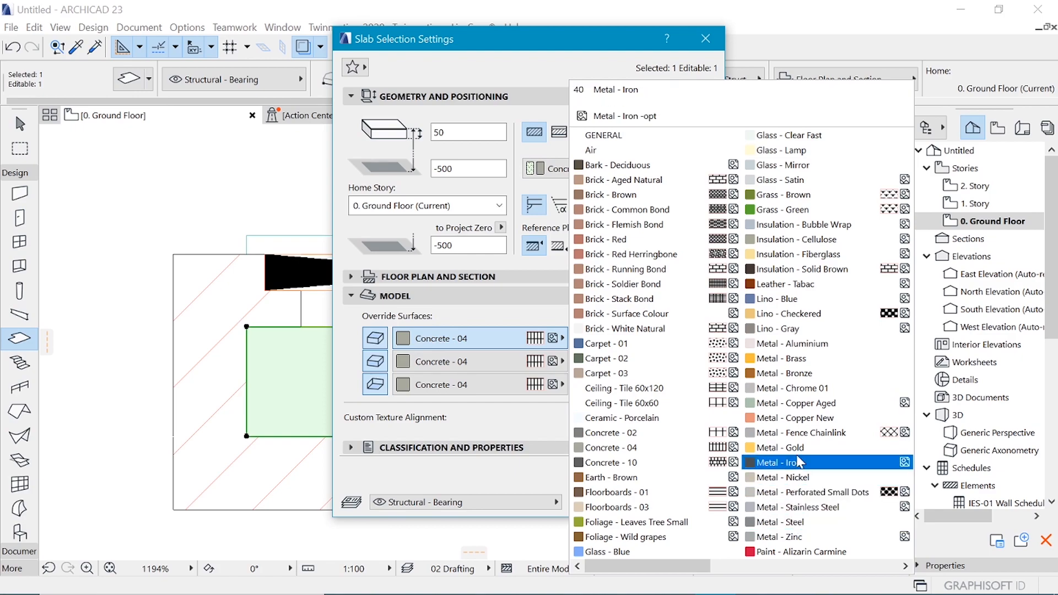
{"action": "left_click", "coordinate": [800, 432]}
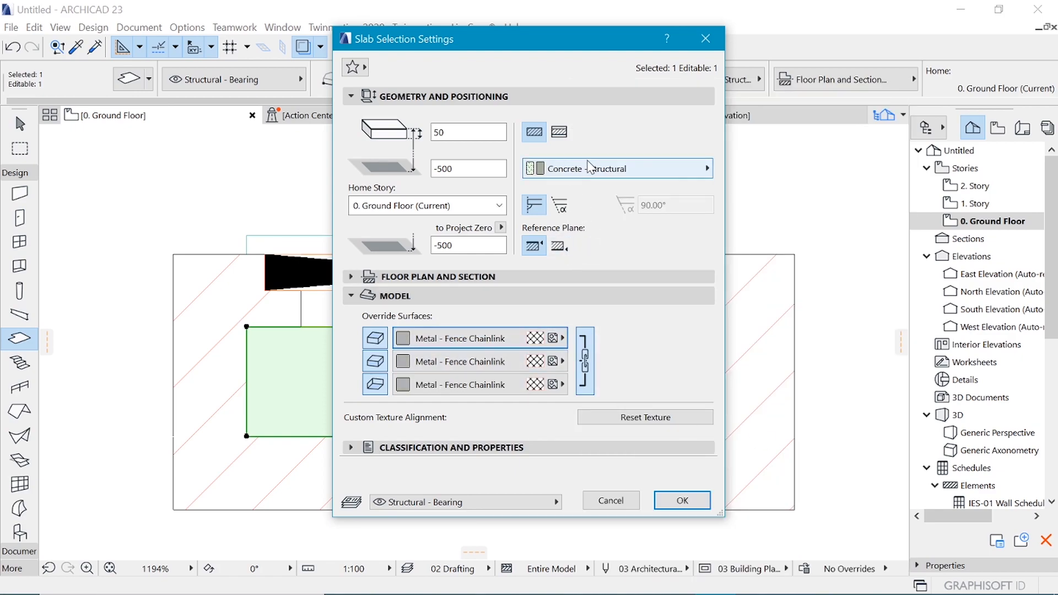
{"action": "left_click", "coordinate": [591, 166]}
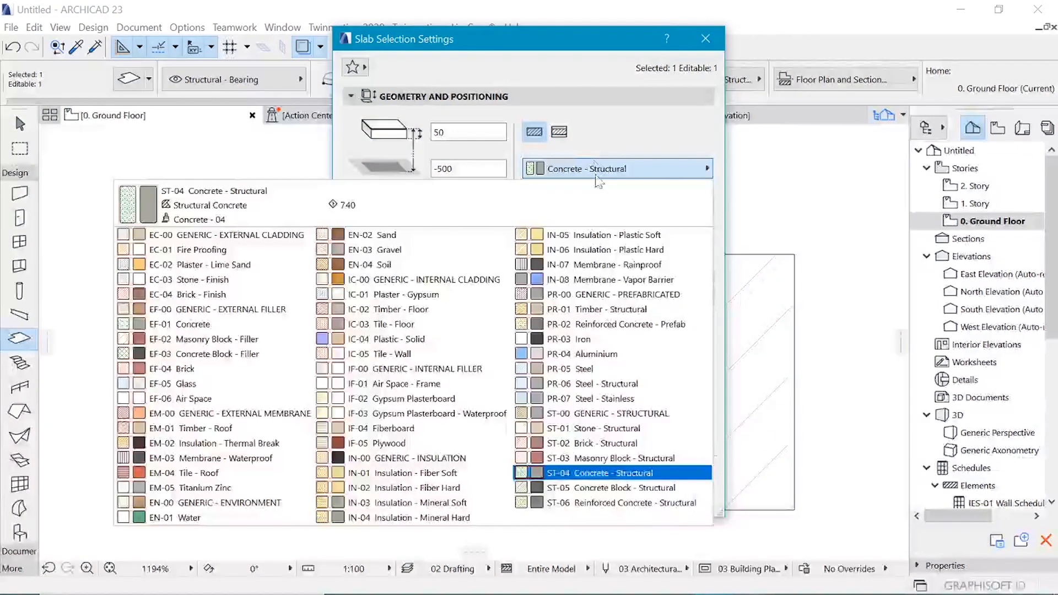
{"action": "left_click", "coordinate": [584, 368]}
{"action": "left_click", "coordinate": [686, 505]}
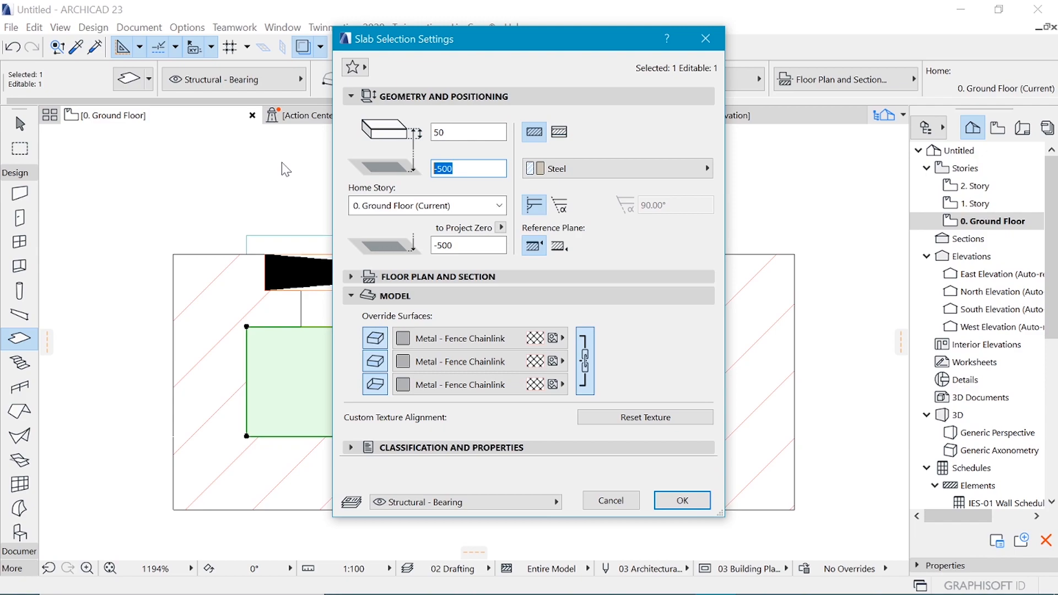
{"action": "left_click", "coordinate": [683, 501]}
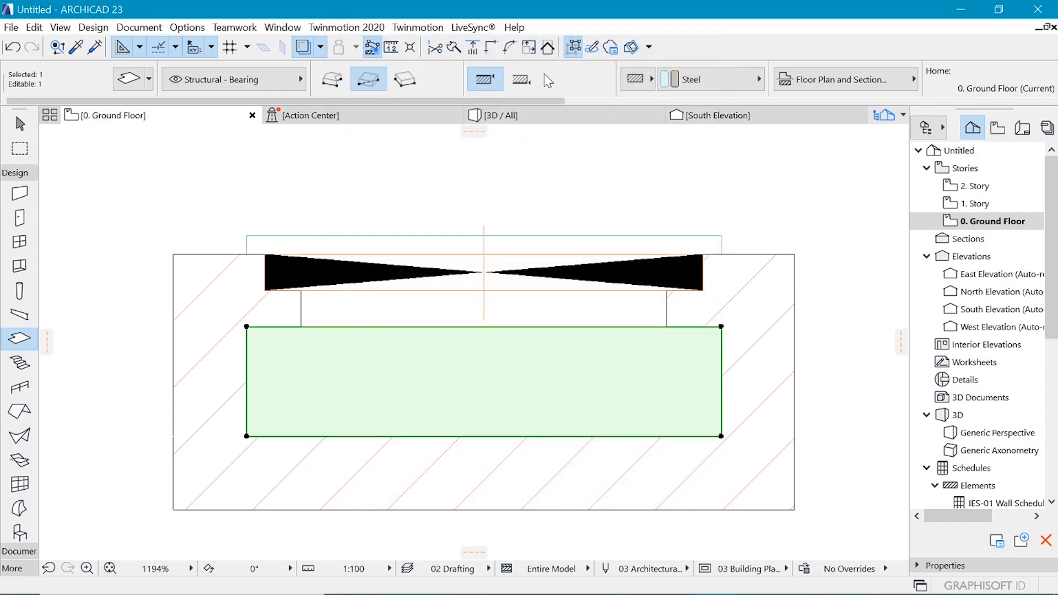
{"action": "left_click", "coordinate": [537, 115]}
{"action": "middle_click_drag", "start_coordinate": [512, 330], "coordinate": [419, 412], "text": "shift"}
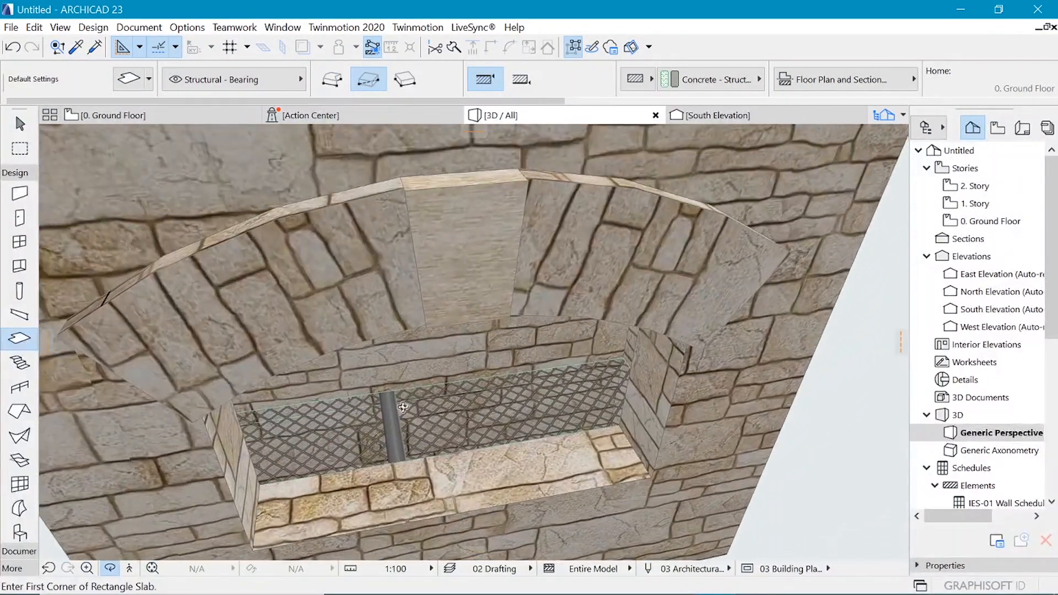
{"action": "scroll", "coordinate": [418, 412], "scroll_direction": "up", "scroll_amount": 5}
{"action": "middle_click_drag", "start_coordinate": [675, 364], "coordinate": [474, 342], "text": "shift"}
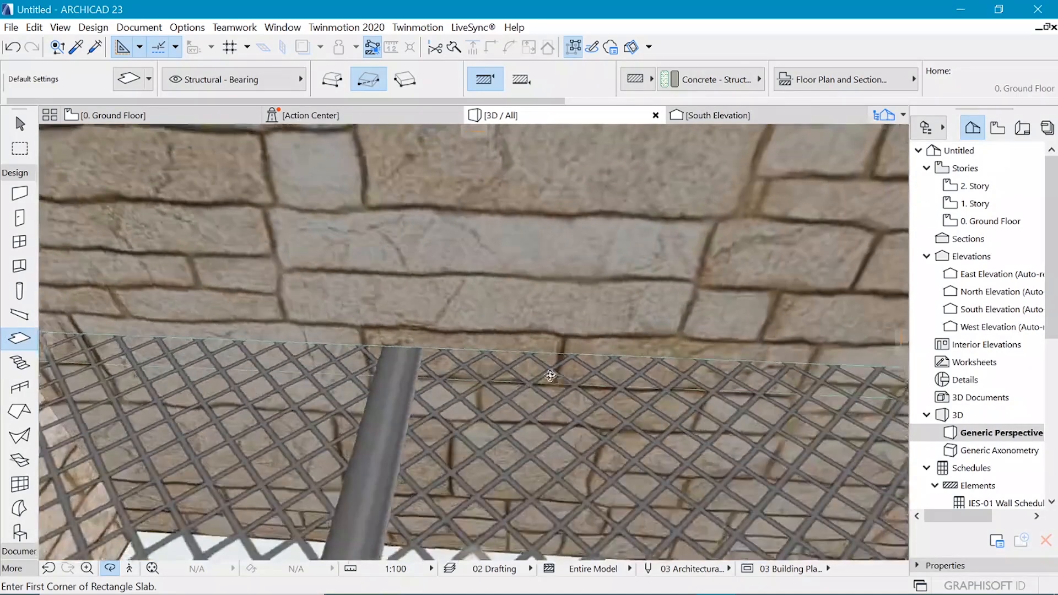
Step: On the Ground Floor plan, reuse the grate slab's settings to draw a rectangular base slab spanning between the wall centrelines
{"action": "key", "text": "F2"}
{"action": "scroll", "coordinate": [598, 352], "scroll_direction": "down", "scroll_amount": 4}
{"action": "scroll", "coordinate": [610, 347], "scroll_direction": "up", "scroll_amount": 2}
{"action": "left_click", "coordinate": [617, 380], "text": "alt"}
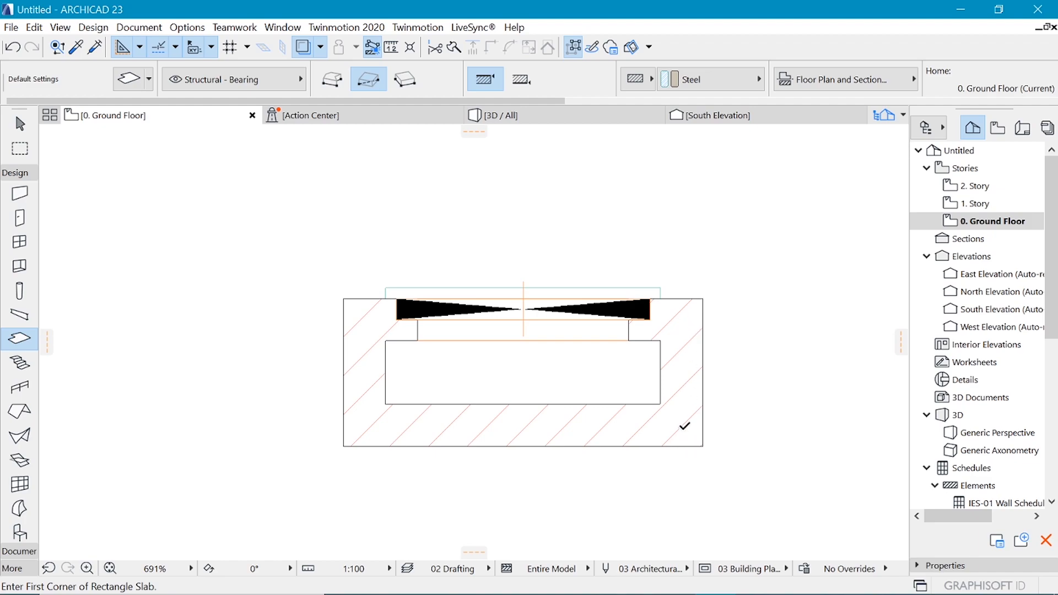
{"action": "left_click", "coordinate": [682, 425]}
{"action": "left_click", "coordinate": [364, 319]}
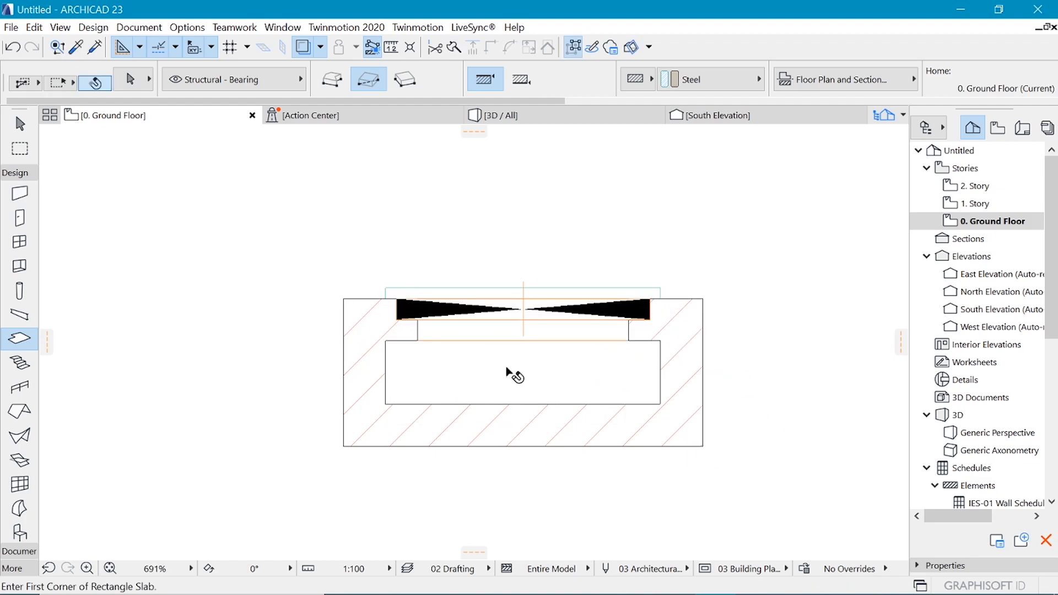
Step: Set the base slab's thickness to 150, its elevation to -150 and all its surfaces to Concrete - 04
{"action": "double_click", "coordinate": [556, 361]}
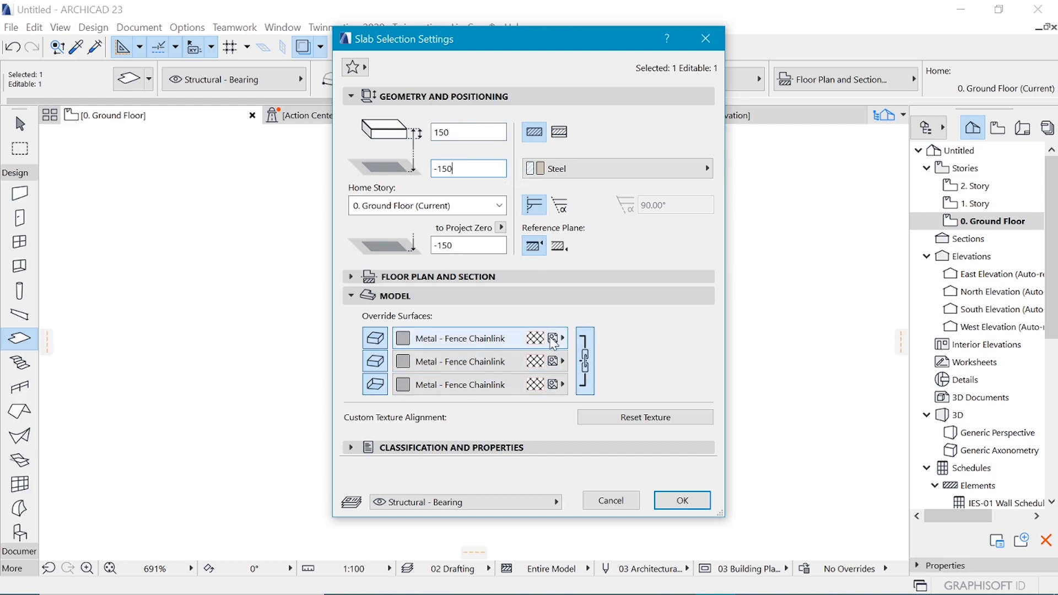
{"action": "left_click", "coordinate": [592, 173]}
{"action": "left_click", "coordinate": [648, 451]}
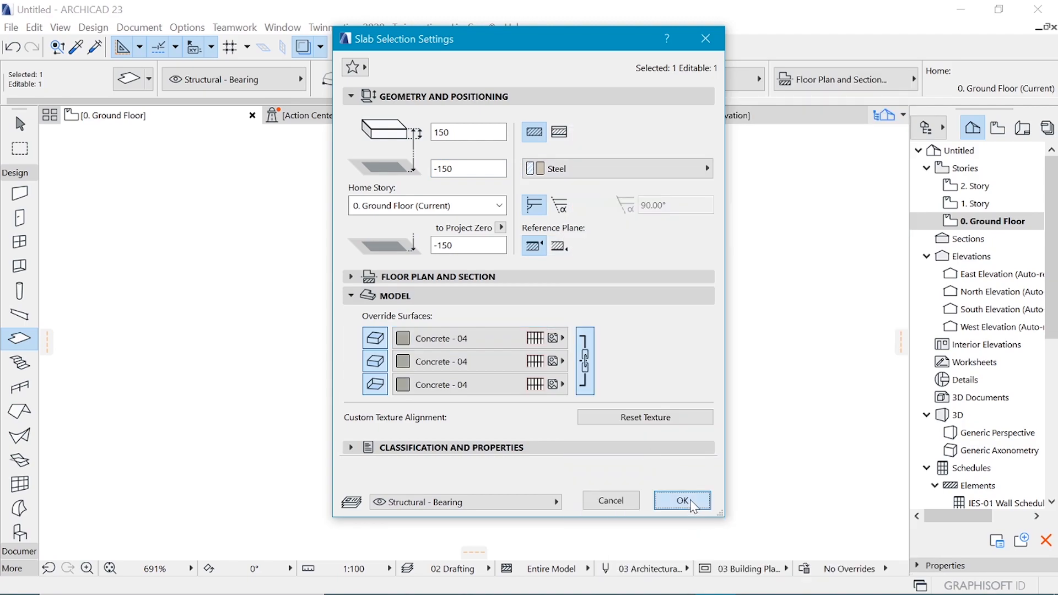
{"action": "left_click", "coordinate": [681, 500]}
Step: In 3D, extend the bottoms of the four lower chimney walls down to the base slab's underside at -300, and review the chimney
{"action": "left_click", "coordinate": [563, 113]}
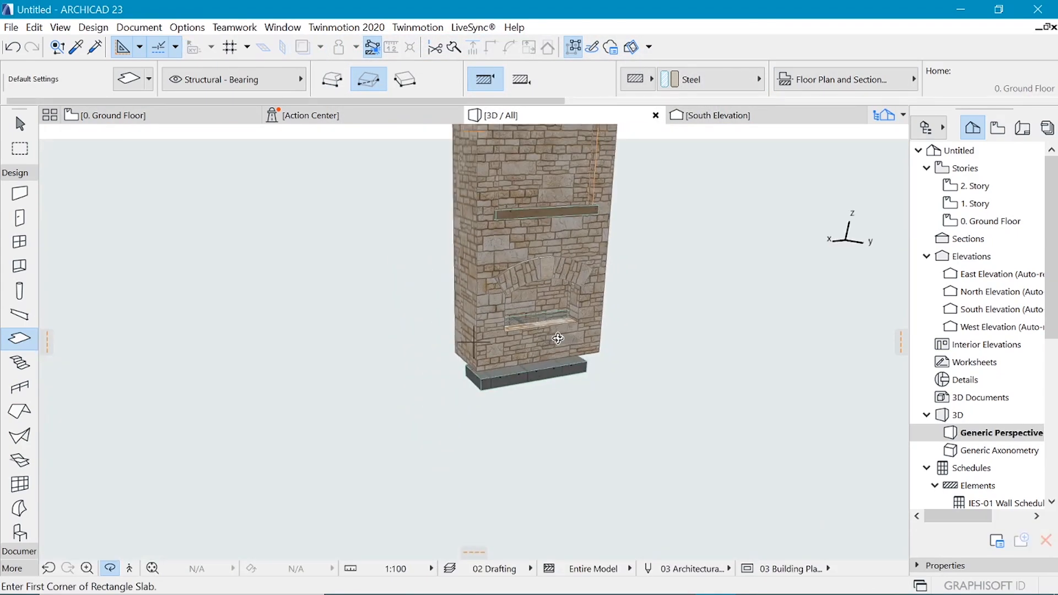
{"action": "left_click", "coordinate": [509, 271]}
{"action": "key", "text": "Escape"}
{"action": "middle_click_drag", "start_coordinate": [564, 294], "coordinate": [474, 364], "text": "shift"}
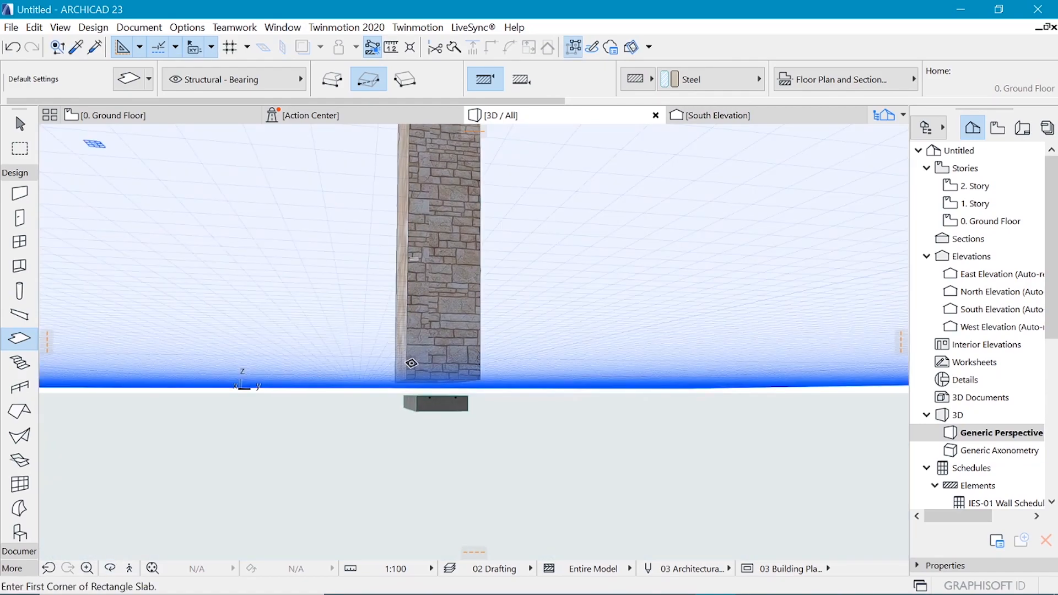
{"action": "key", "text": "Escape"}
{"action": "left_click_drag", "start_coordinate": [347, 365], "coordinate": [511, 384]}
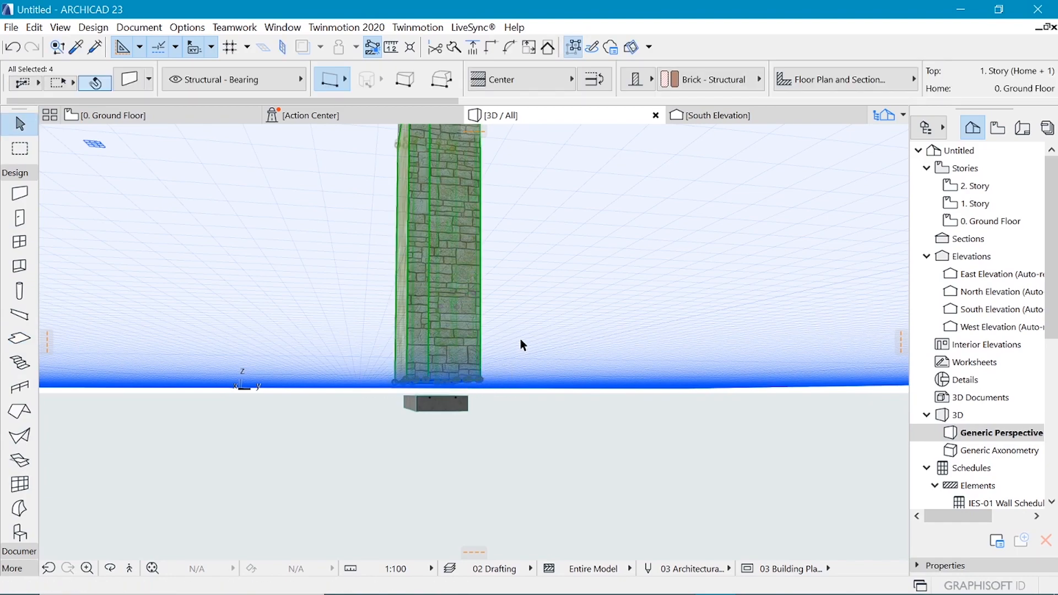
{"action": "middle_click_drag", "start_coordinate": [547, 306], "coordinate": [637, 261], "text": "shift"}
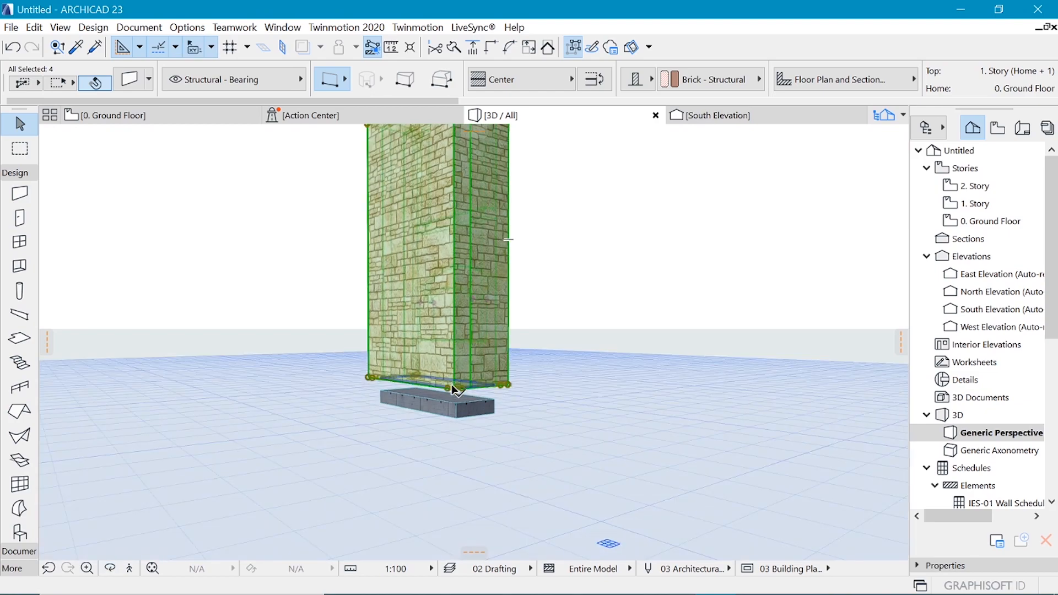
{"action": "left_click", "coordinate": [511, 385]}
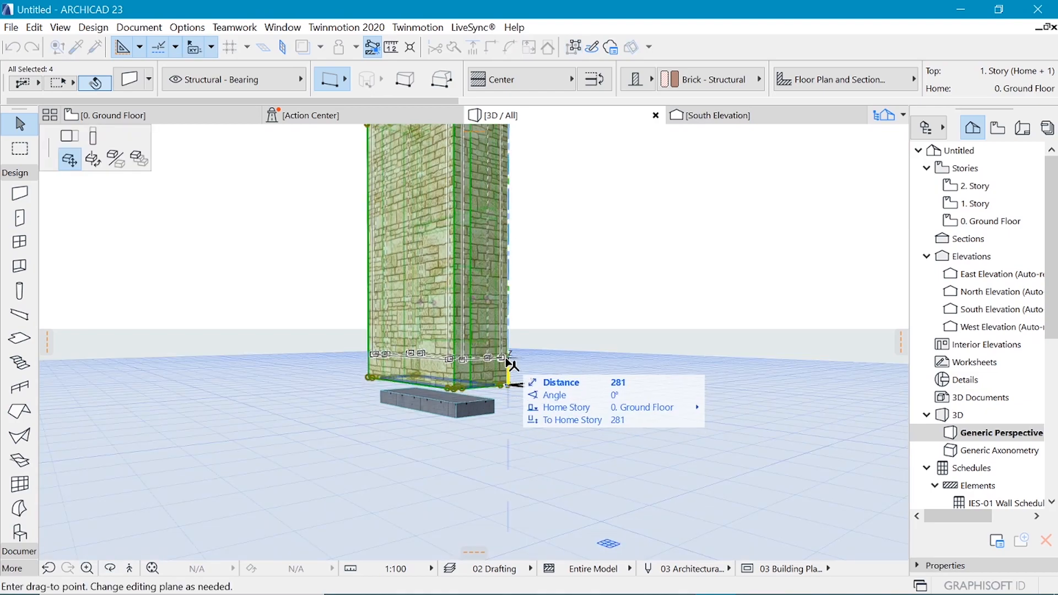
{"action": "left_click", "coordinate": [93, 136]}
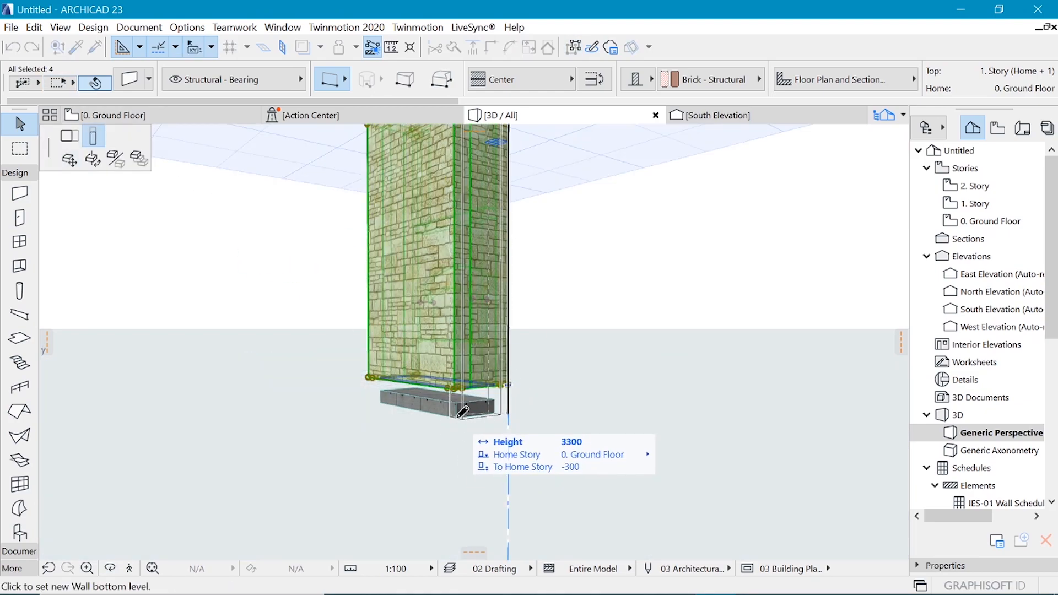
{"action": "left_click", "coordinate": [457, 417]}
{"action": "key", "text": "Escape"}
{"action": "middle_click_drag", "start_coordinate": [657, 282], "coordinate": [392, 463], "text": "shift"}
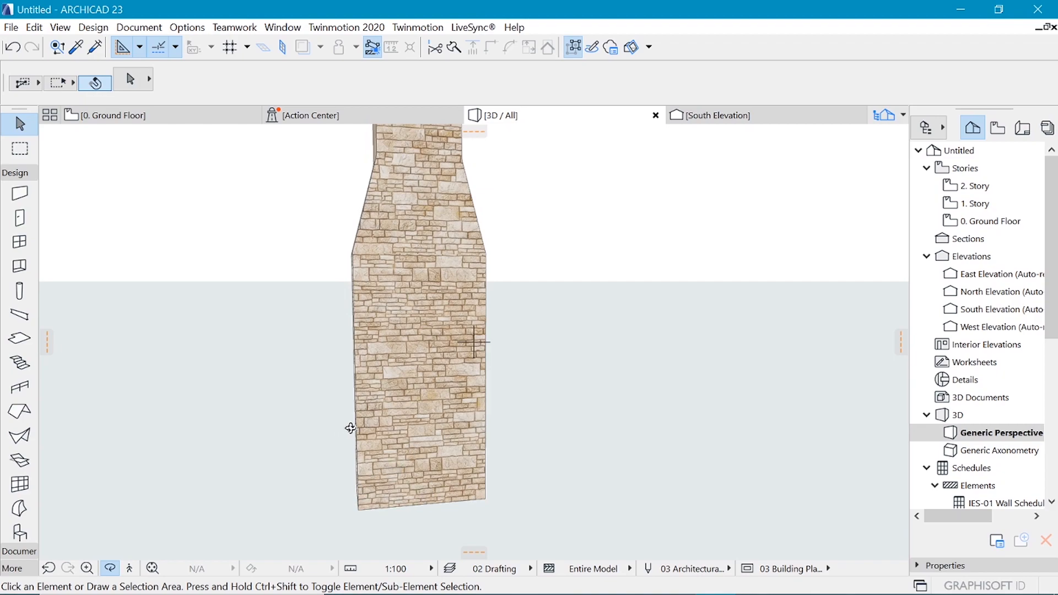
{"action": "middle_click_drag", "start_coordinate": [534, 408], "coordinate": [428, 240], "text": "shift"}
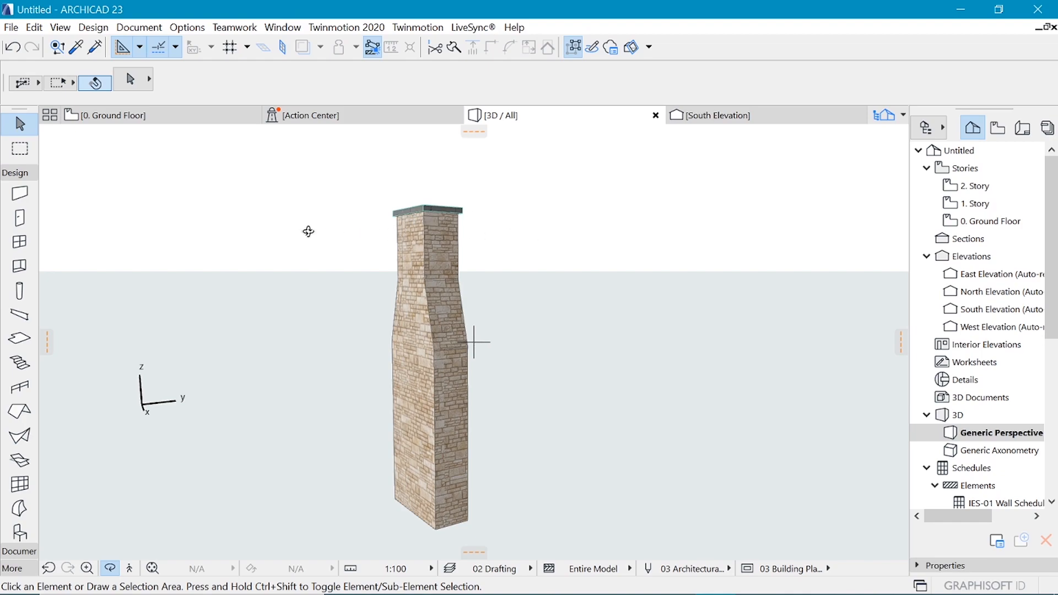
{"action": "middle_click_drag", "start_coordinate": [330, 264], "coordinate": [295, 398], "text": "shift"}
{"action": "scroll", "coordinate": [413, 490], "scroll_direction": "up", "scroll_amount": 5}
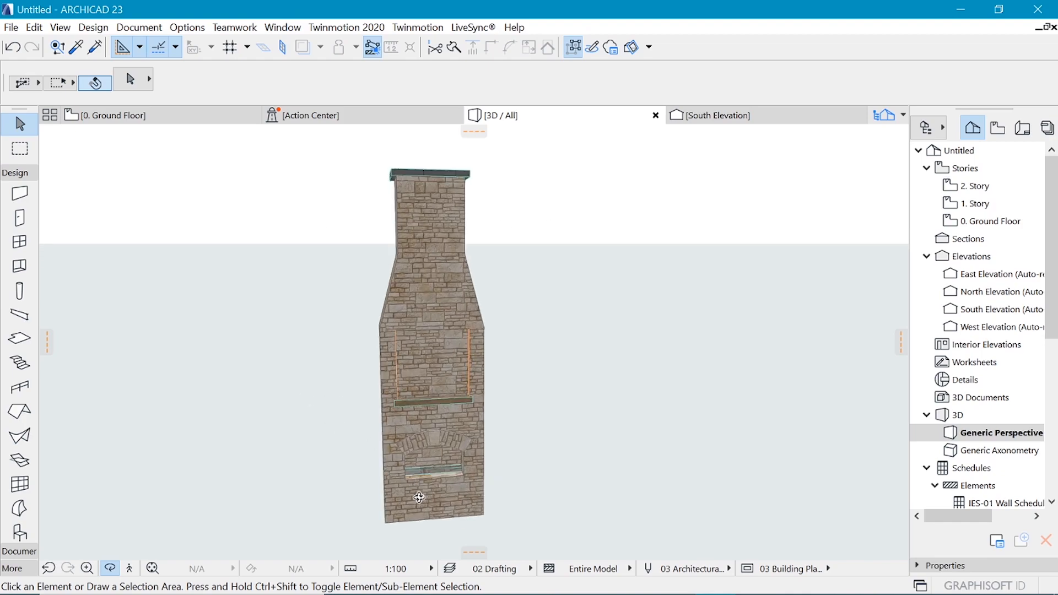
Step: On the Ground Floor plan, set the opening defaults to infinite extent and place a 300 x 300 rectangular opening in the rear chimney wall
{"action": "left_click", "coordinate": [138, 115]}
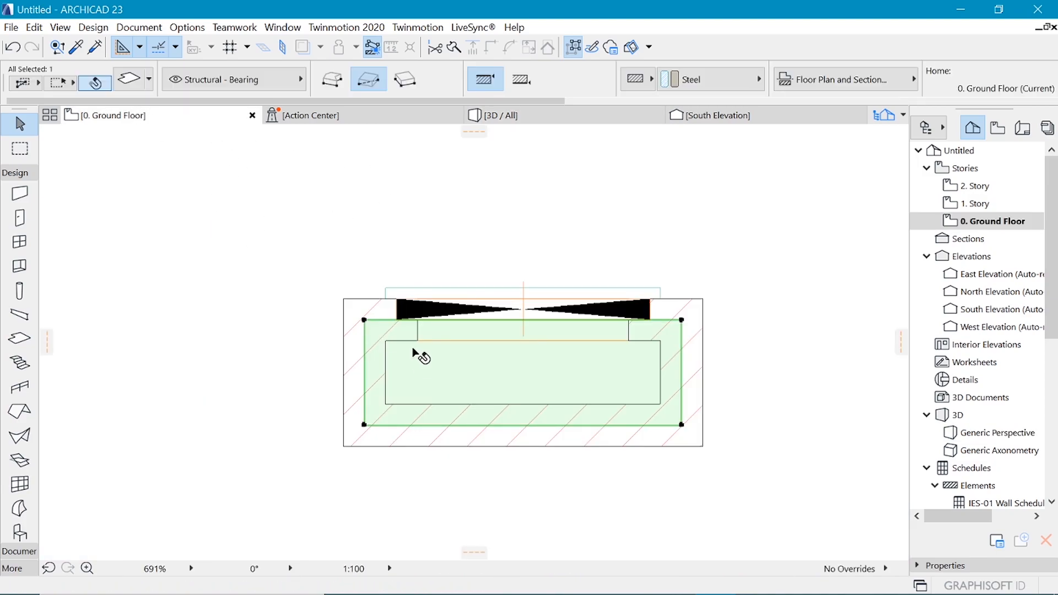
{"action": "left_click", "coordinate": [793, 240]}
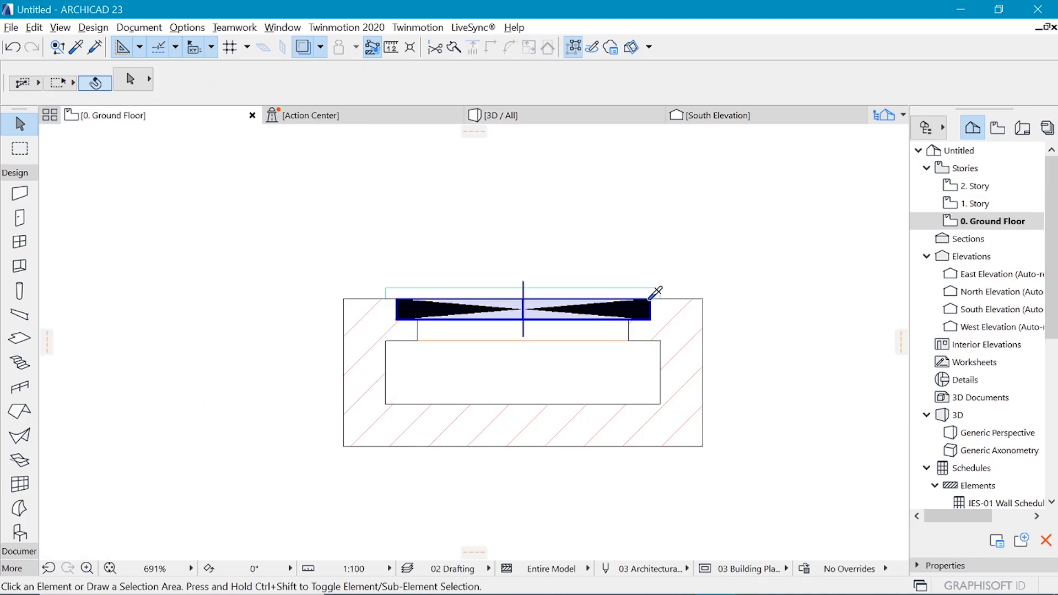
{"action": "left_click", "coordinate": [649, 298], "text": "alt"}
{"action": "scroll", "coordinate": [374, 276], "scroll_direction": "down", "scroll_amount": 2}
{"action": "scroll", "coordinate": [584, 352], "scroll_direction": "up", "scroll_amount": 2}
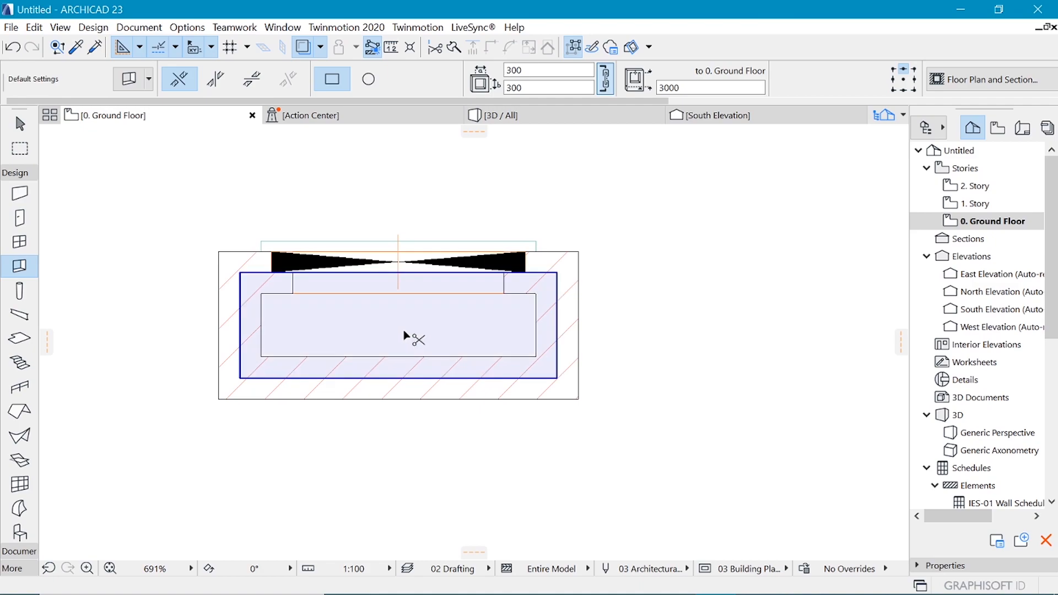
{"action": "key", "text": "ctrl+t"}
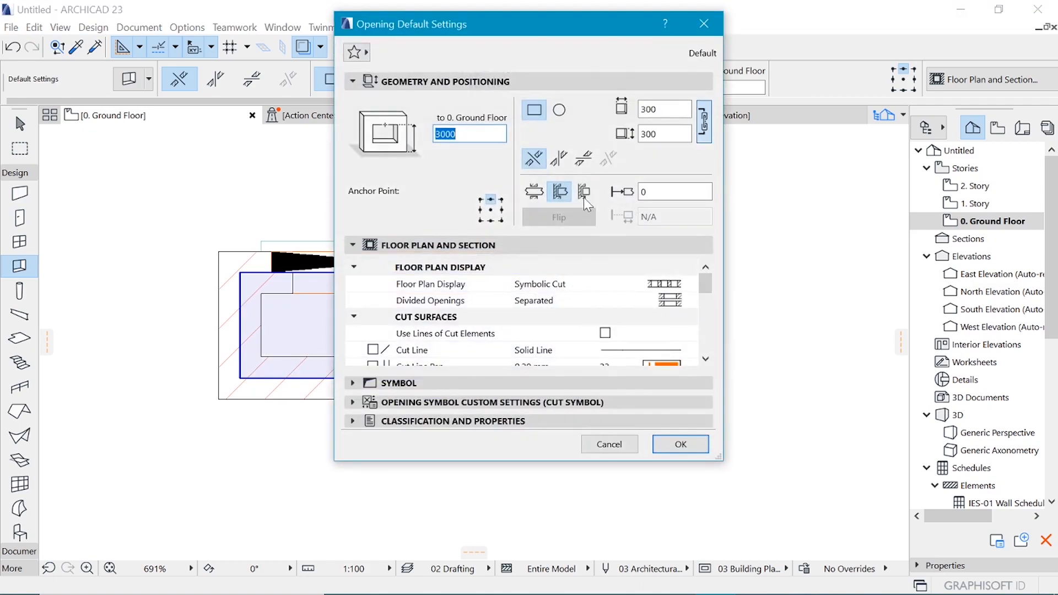
{"action": "left_click", "coordinate": [535, 192]}
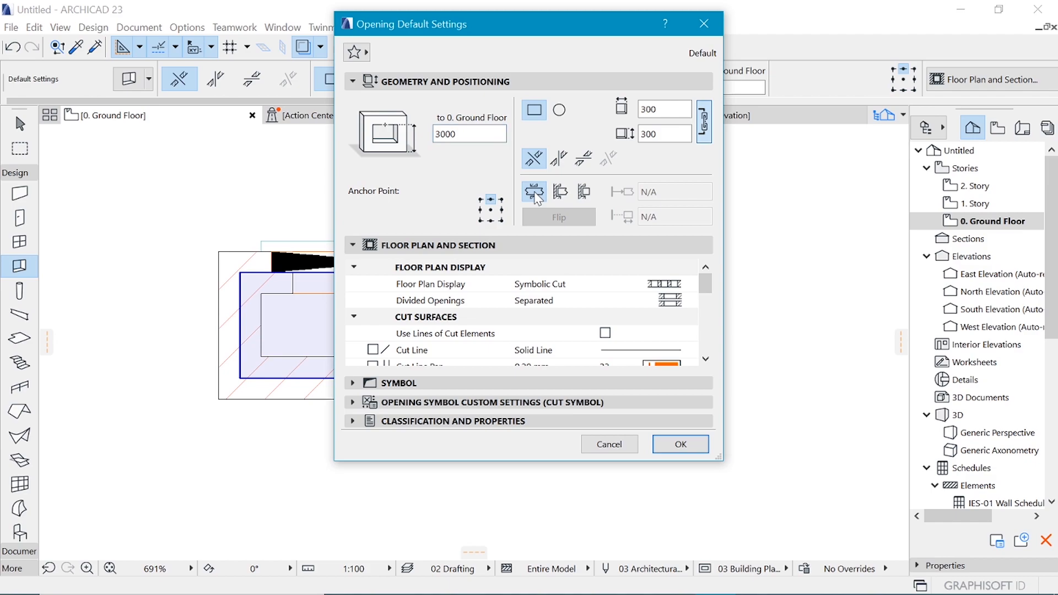
{"action": "left_click", "coordinate": [681, 445]}
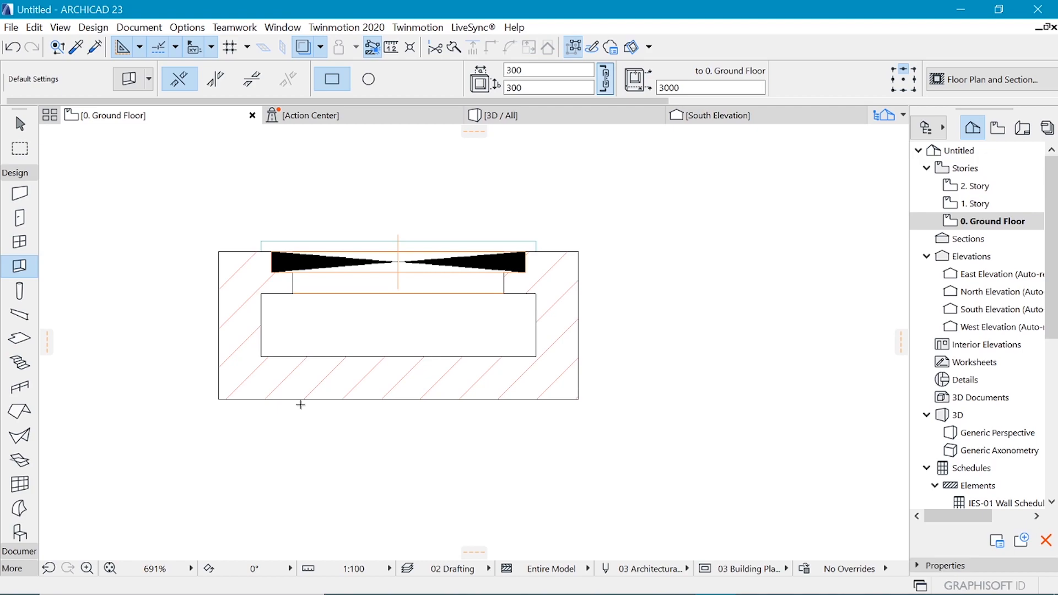
{"action": "left_click", "coordinate": [304, 403]}
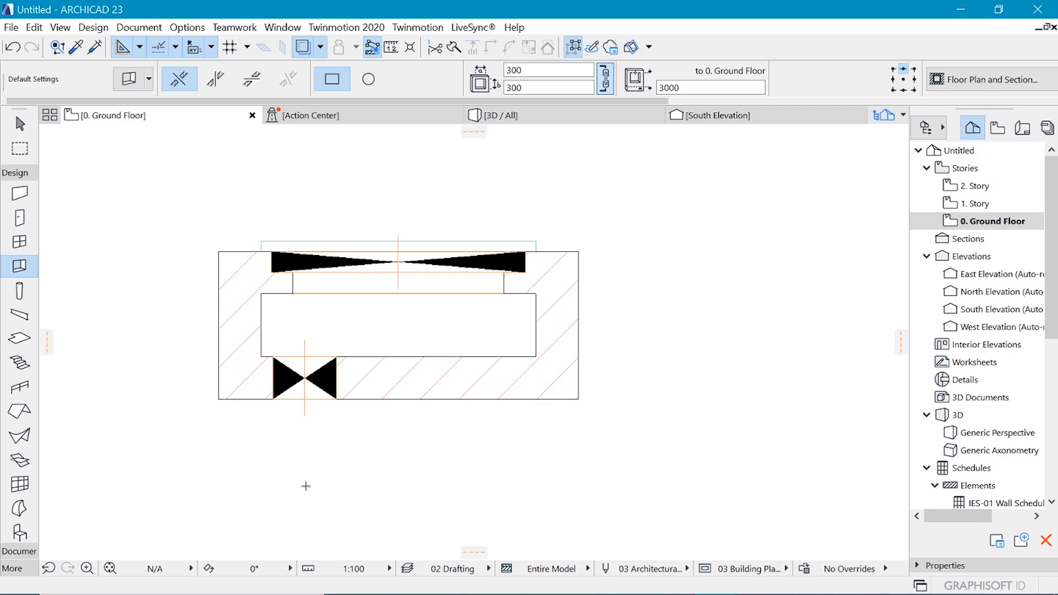
Step: Move the new rear-wall opening along the wall so its edge aligns with the inner corner of the chimney cavity
{"action": "key", "text": "shift"}
{"action": "left_click", "coordinate": [275, 356], "text": "shift"}
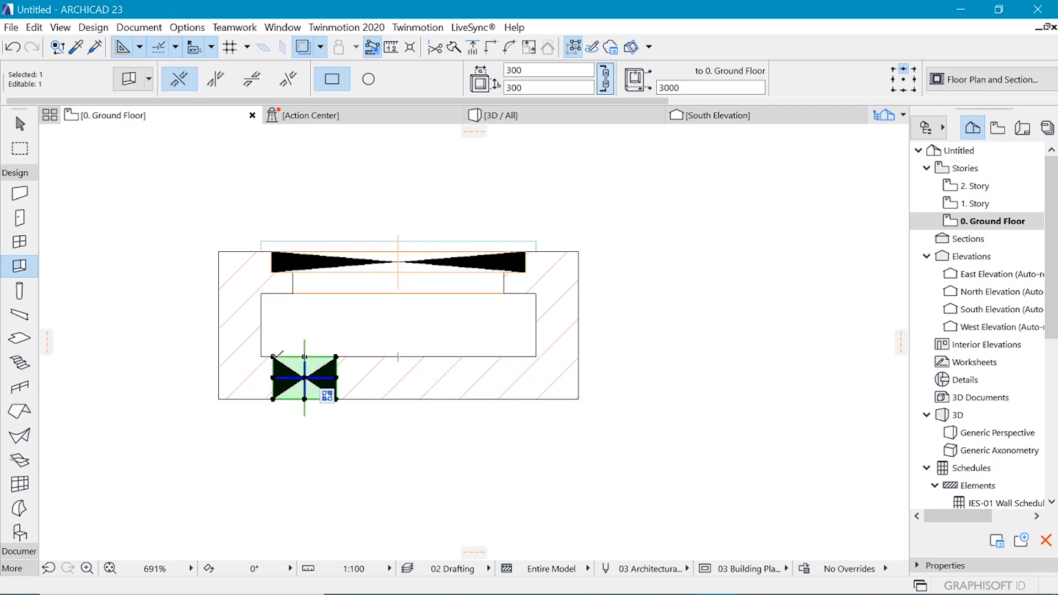
{"action": "key", "text": "ctrl+d"}
{"action": "left_click", "coordinate": [273, 356]}
{"action": "left_click", "coordinate": [261, 357]}
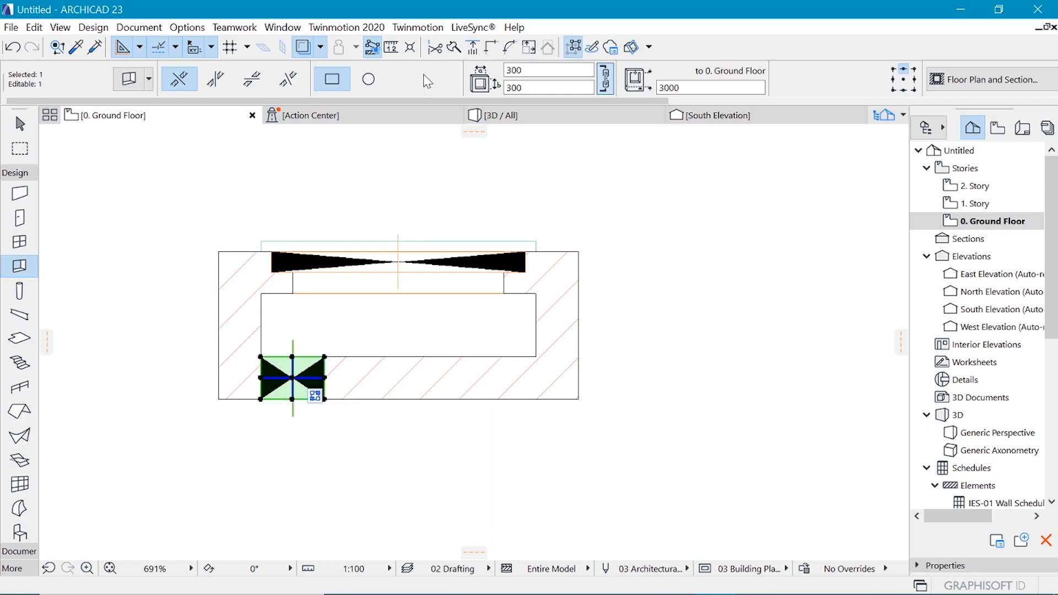
Step: Set the rear opening's height to 150 relative to the Ground Floor and inspect it in 3D
{"action": "key", "text": "ctrl+t"}
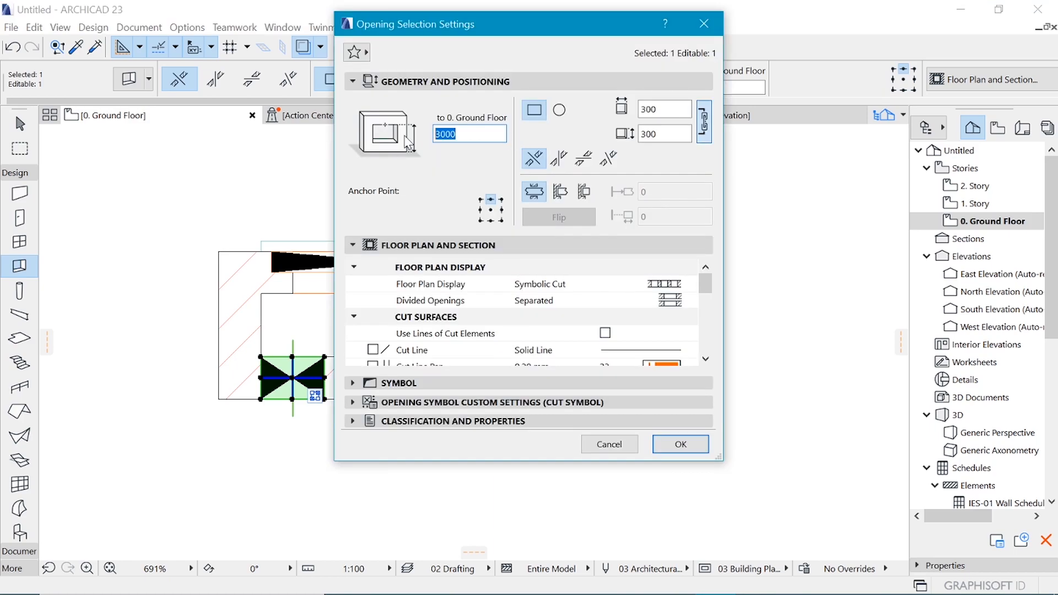
{"action": "key", "text": "Return"}
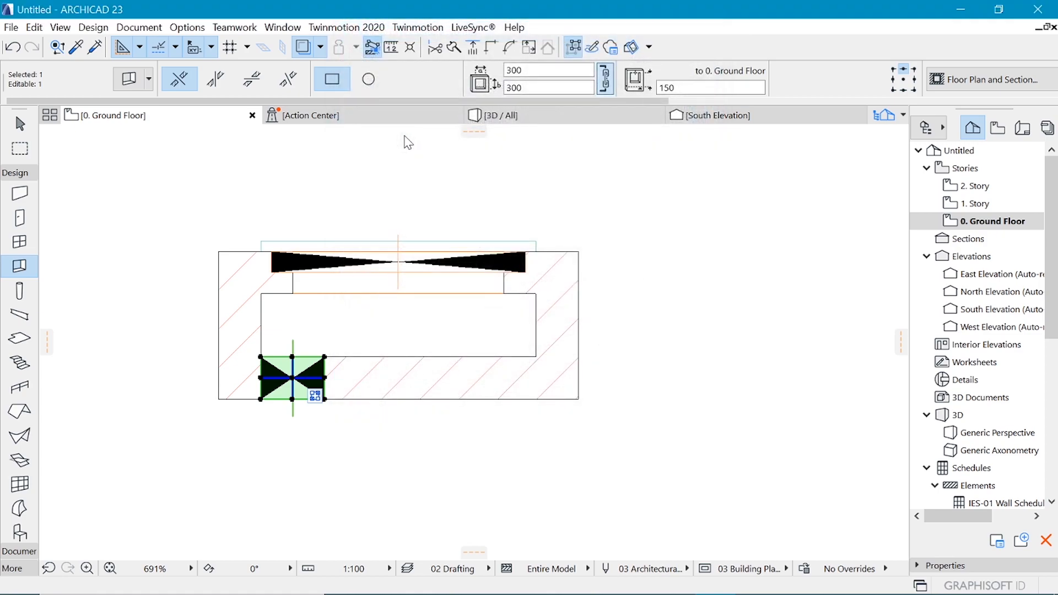
{"action": "left_click", "coordinate": [537, 117]}
{"action": "middle_click_drag", "start_coordinate": [257, 390], "coordinate": [668, 375], "text": "shift"}
{"action": "scroll", "coordinate": [507, 484], "scroll_direction": "up", "scroll_amount": 3}
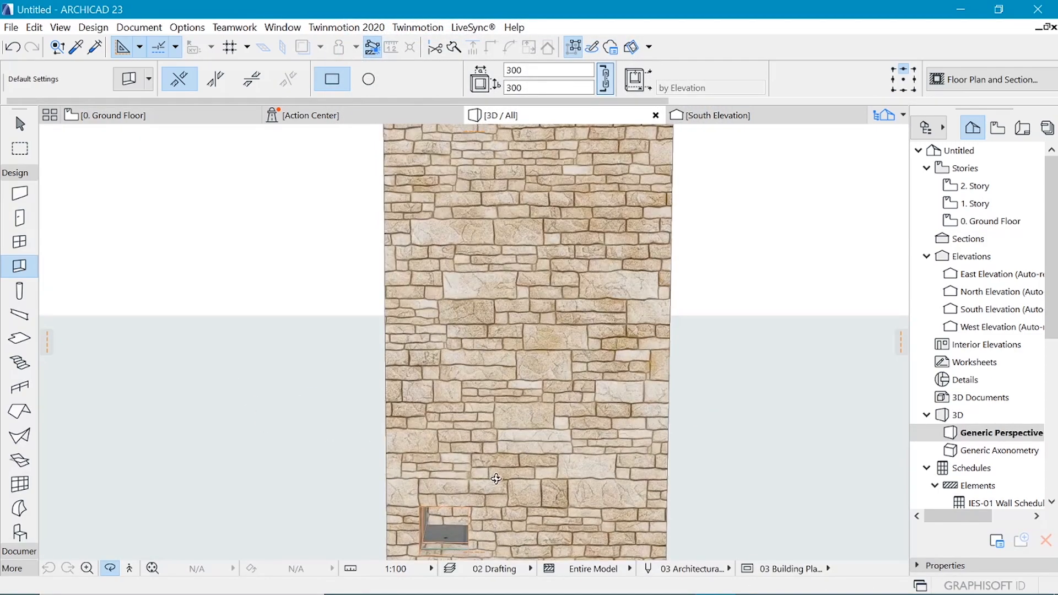
{"action": "middle_click_drag", "start_coordinate": [419, 444], "coordinate": [460, 487], "text": "shift"}
{"action": "scroll", "coordinate": [460, 488], "scroll_direction": "up", "scroll_amount": 2}
{"action": "left_click", "coordinate": [124, 118]}
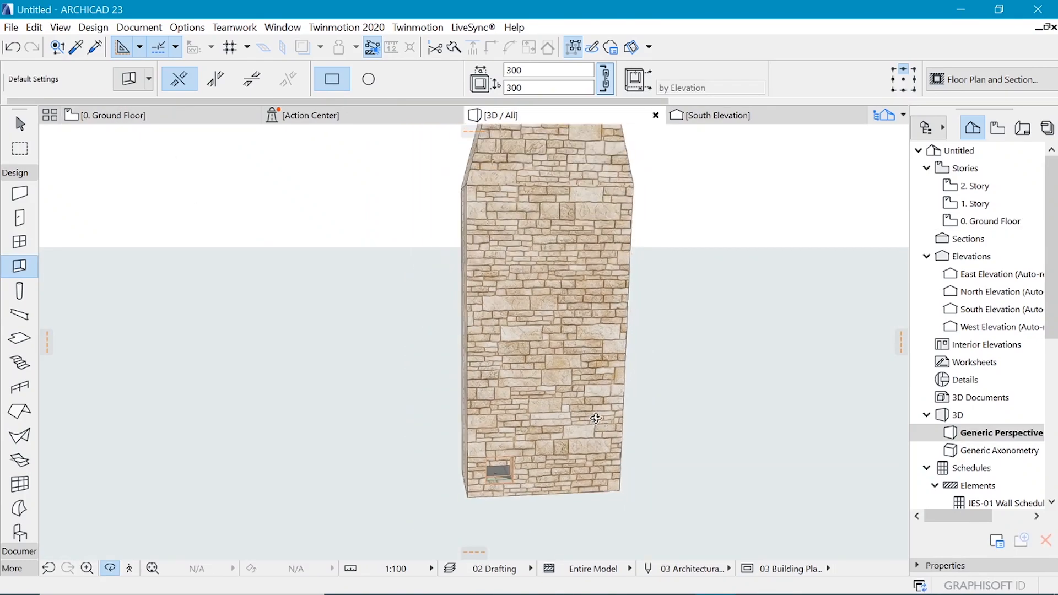
Step: Place a 600 wide by 300 high opening in the upper rear chimney wall just below the concrete cap
{"action": "scroll", "coordinate": [596, 418], "scroll_direction": "down", "scroll_amount": 3}
{"action": "middle_click_drag", "start_coordinate": [640, 270], "coordinate": [623, 182], "text": "shift"}
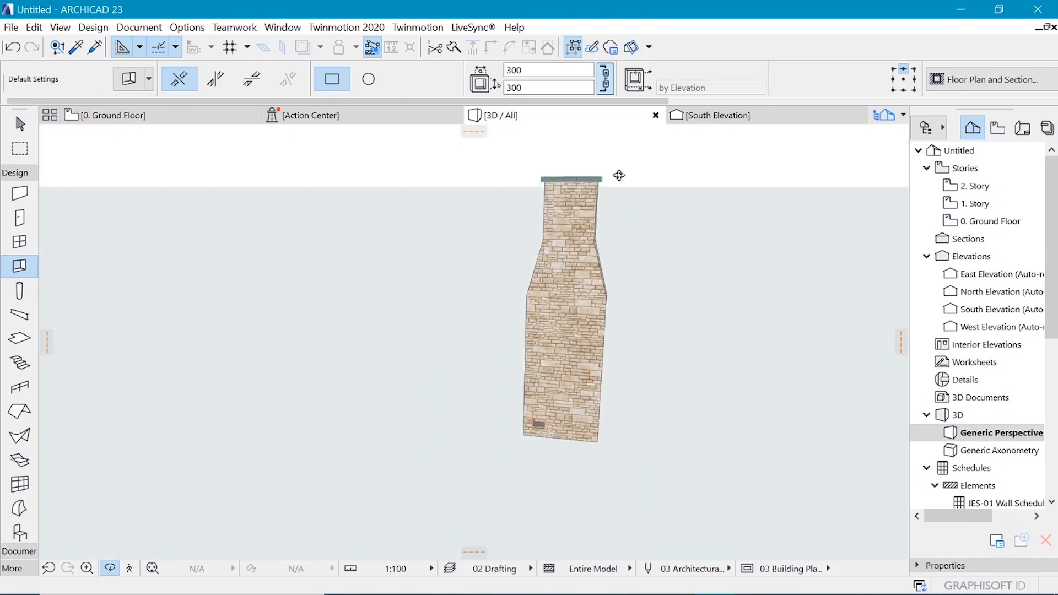
{"action": "scroll", "coordinate": [610, 164], "scroll_direction": "up", "scroll_amount": 2}
{"action": "scroll", "coordinate": [607, 162], "scroll_direction": "up", "scroll_amount": 3}
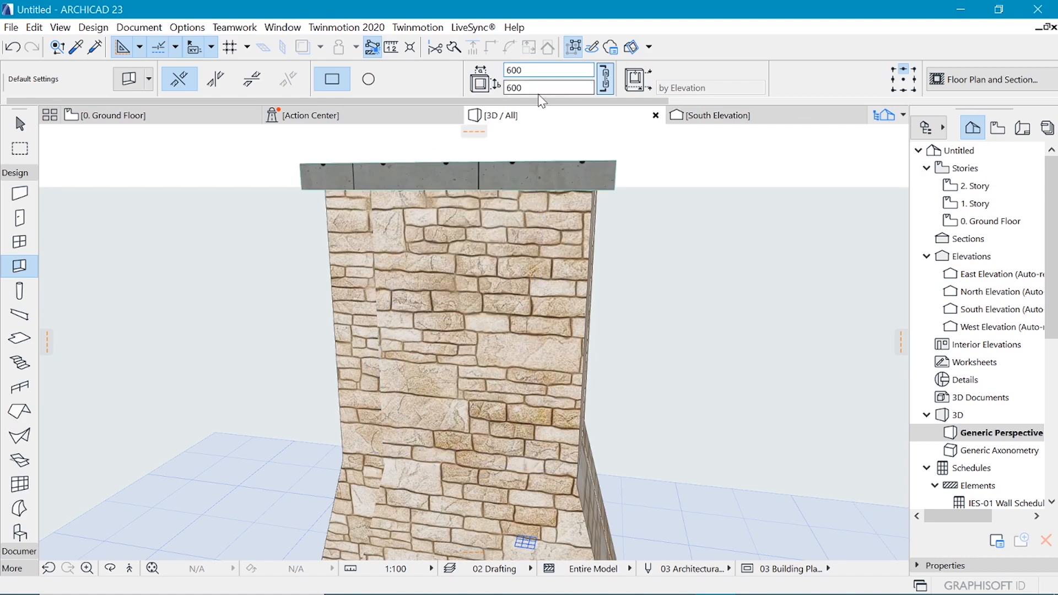
{"action": "left_click", "coordinate": [605, 83]}
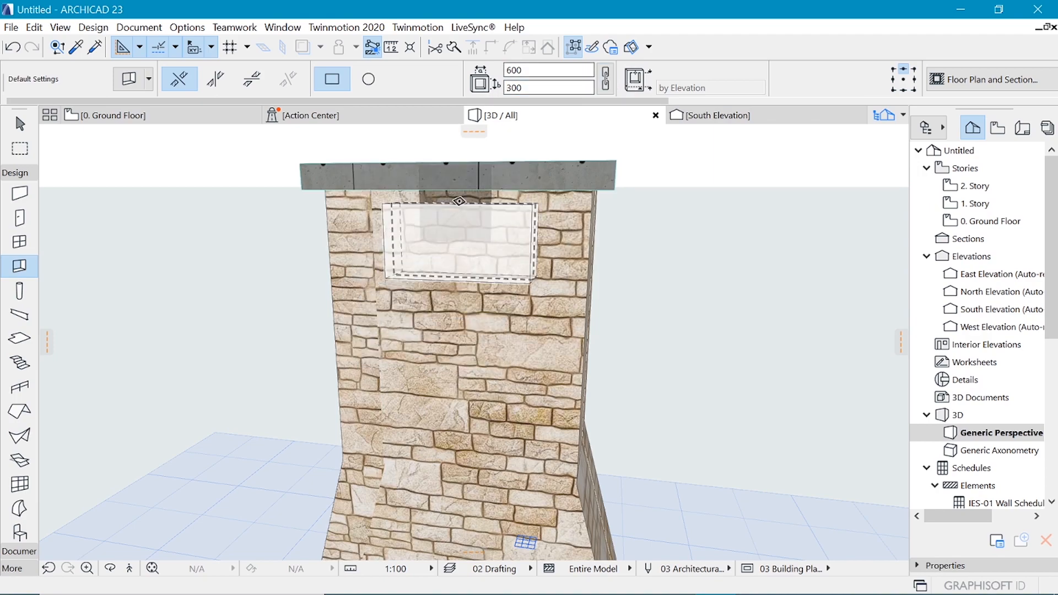
{"action": "left_click", "coordinate": [452, 210]}
{"action": "key", "text": "Escape"}
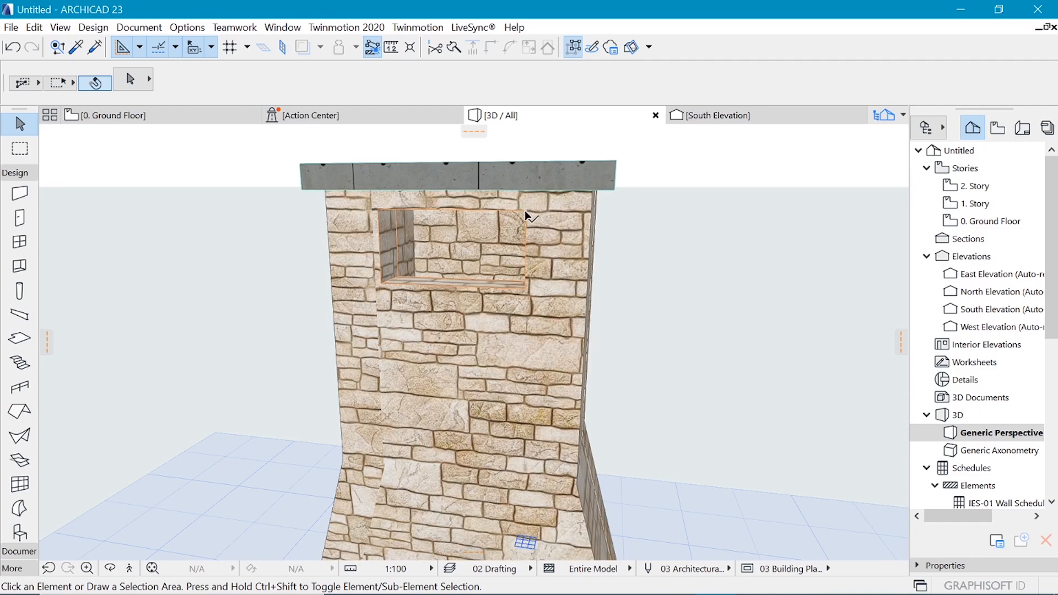
Step: Shift the upper opening horizontally along the wall to centre it beneath the cap
{"action": "left_click", "coordinate": [526, 216]}
{"action": "scroll", "coordinate": [437, 208], "scroll_direction": "up", "scroll_amount": 1}
{"action": "middle_click_drag", "start_coordinate": [443, 209], "coordinate": [542, 203], "text": "shift"}
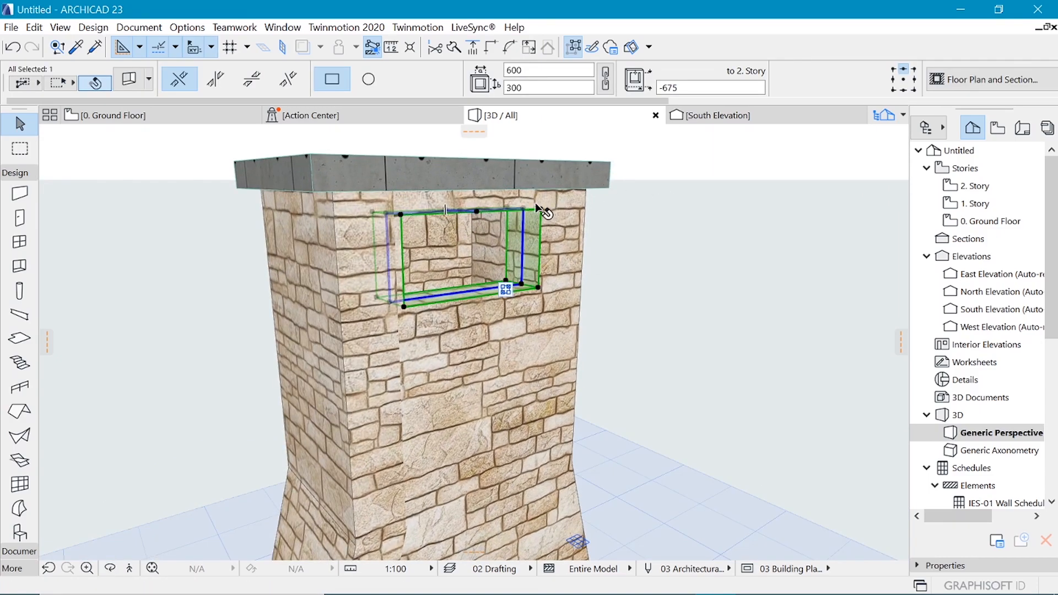
{"action": "key", "text": "ctrl+d"}
{"action": "left_click", "coordinate": [541, 209]}
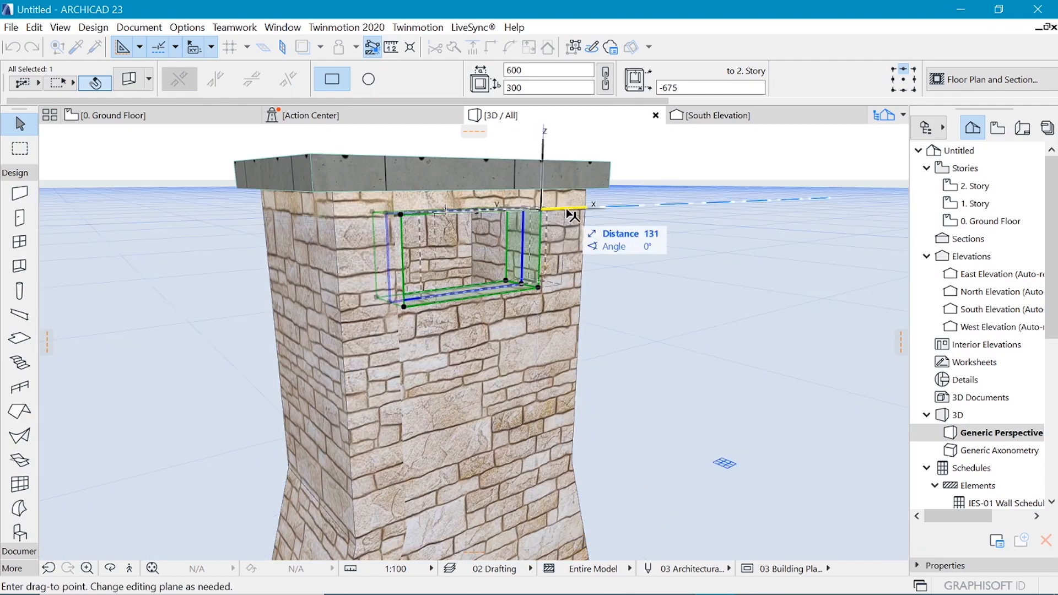
{"action": "left_click", "coordinate": [573, 208]}
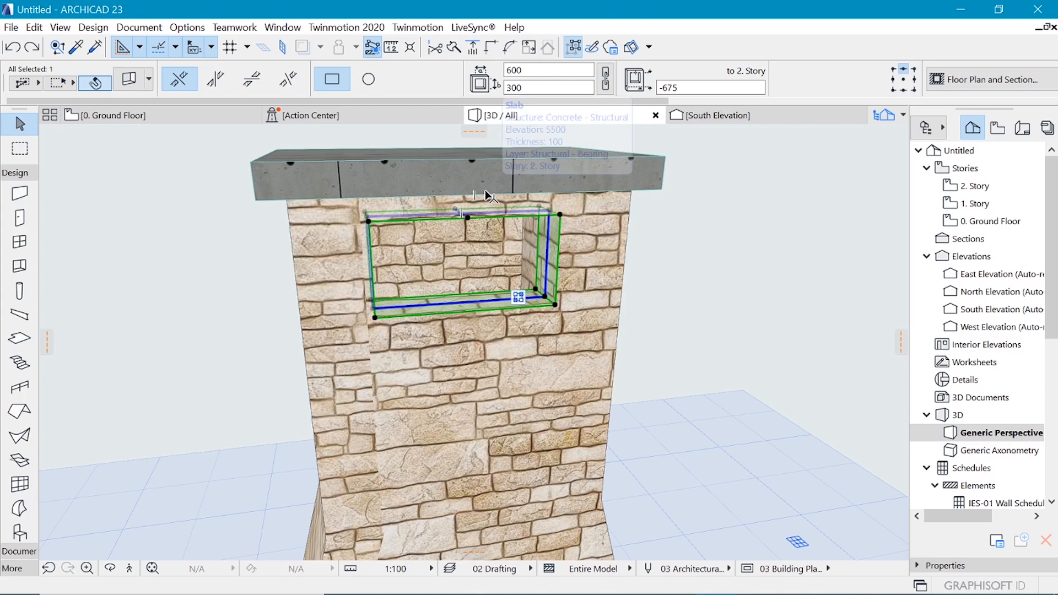
{"action": "key", "text": "ctrl+d"}
{"action": "left_click", "coordinate": [461, 213]}
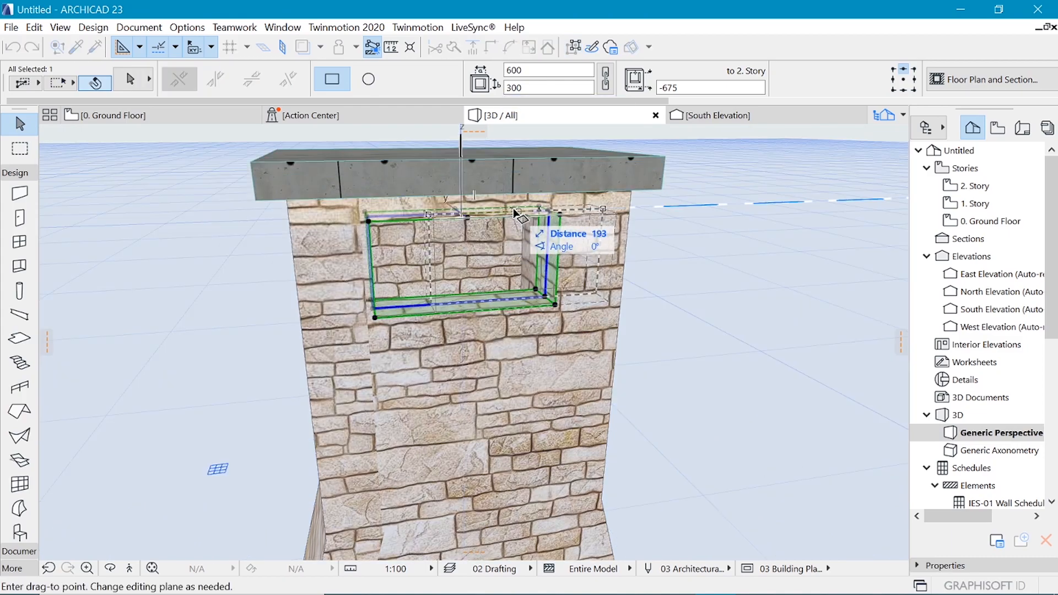
{"action": "left_click", "coordinate": [562, 209]}
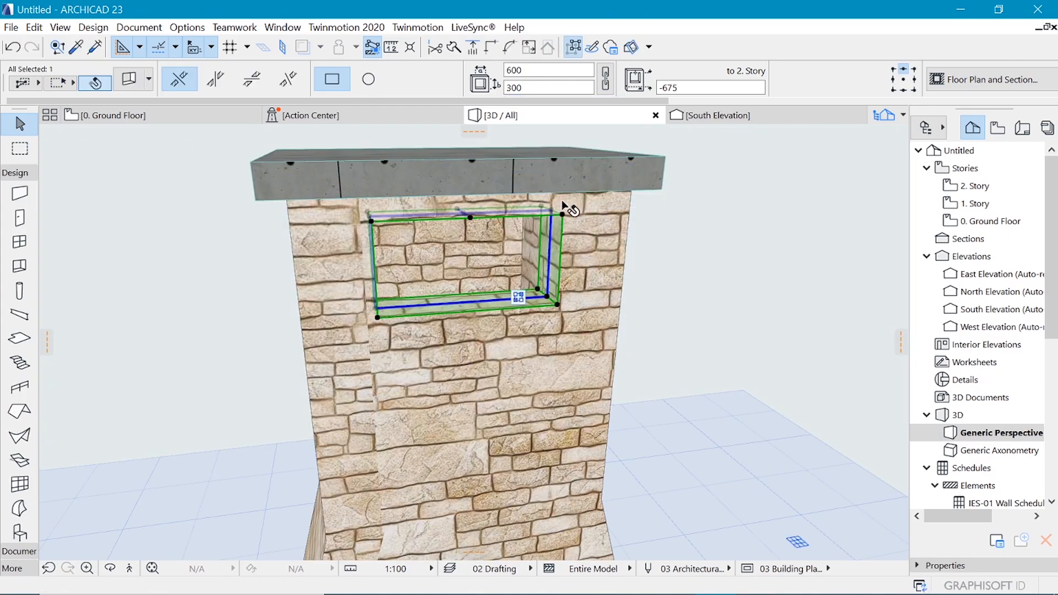
{"action": "middle_click_drag", "start_coordinate": [621, 168], "coordinate": [426, 159], "text": "shift"}
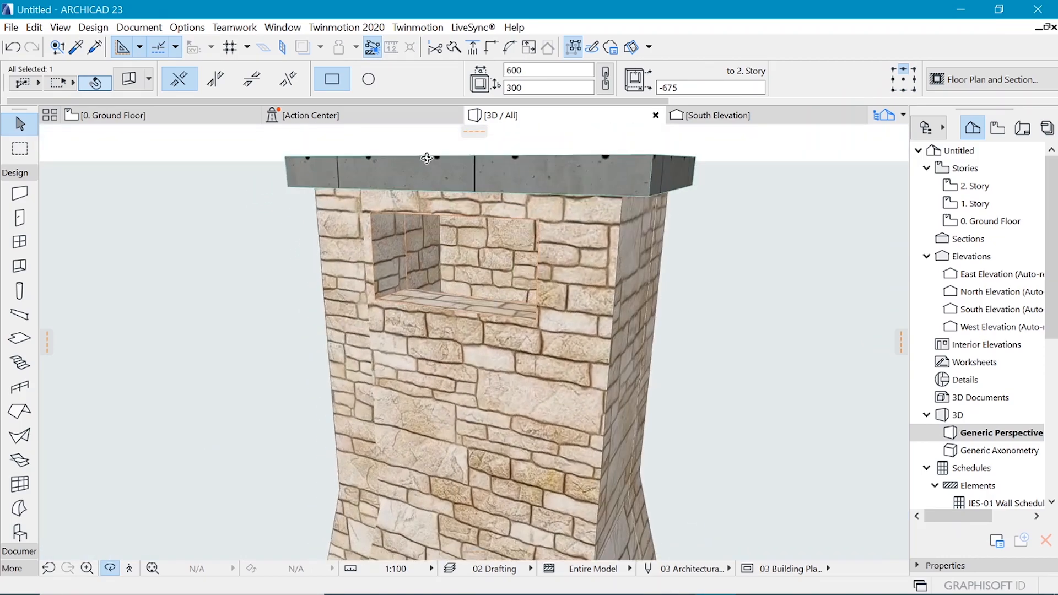
{"action": "key", "text": "Escape"}
Step: Add the opposite upper wall to the opening's cut elements, check the cut from the other side, and undo the addition
{"action": "left_click", "coordinate": [540, 220]}
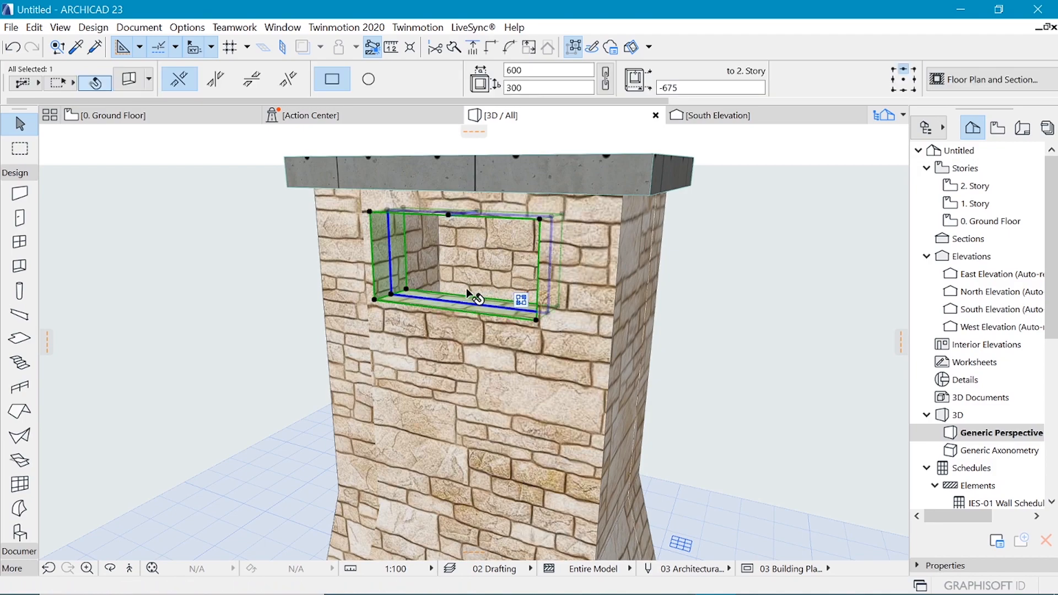
{"action": "mouse_move", "coordinate": [521, 306]}
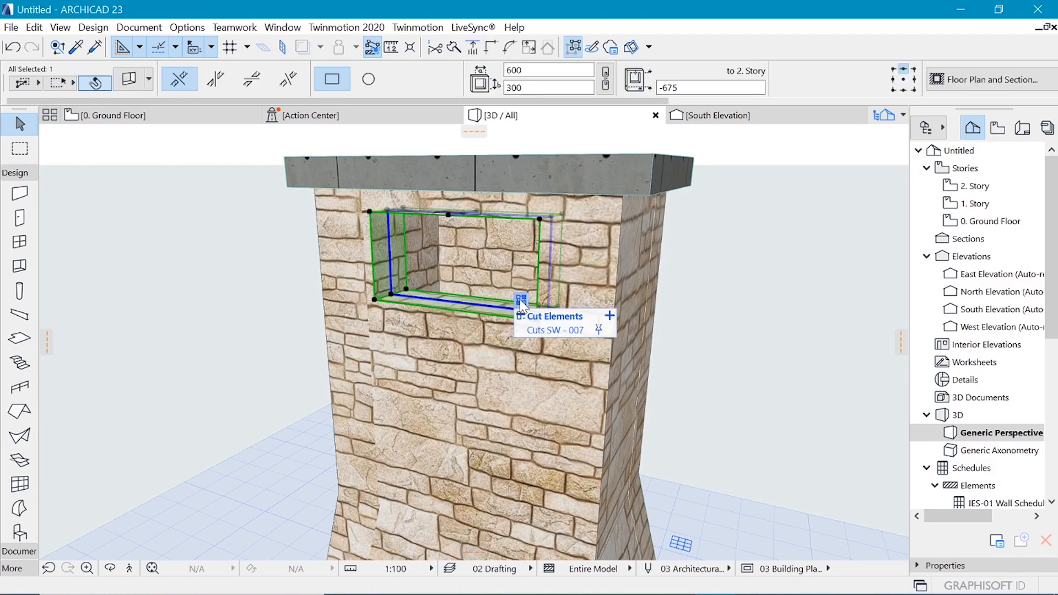
{"action": "left_click", "coordinate": [610, 316]}
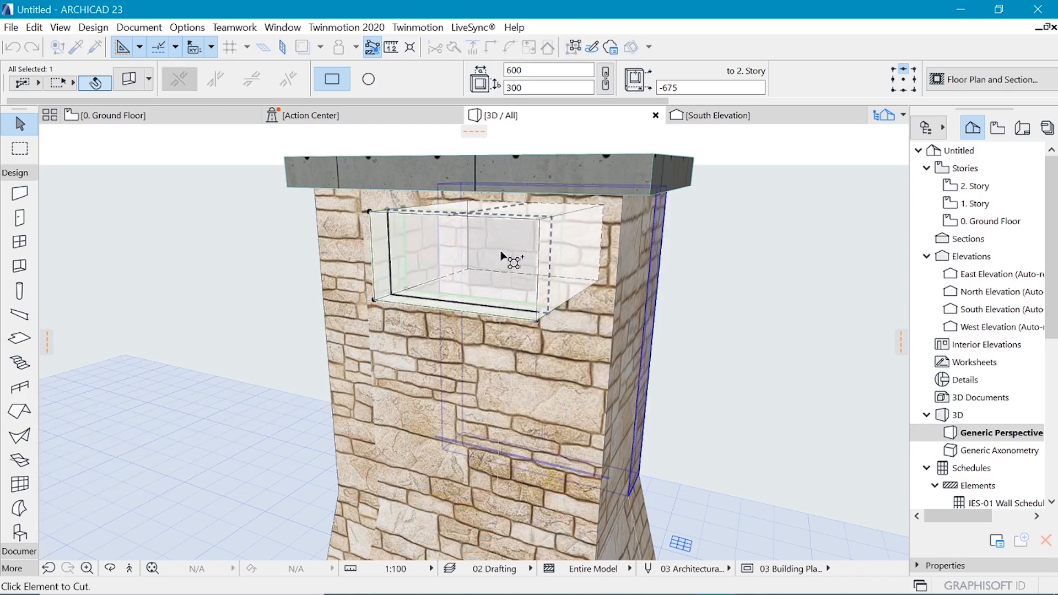
{"action": "left_click", "coordinate": [501, 250]}
{"action": "left_click", "coordinate": [833, 282]}
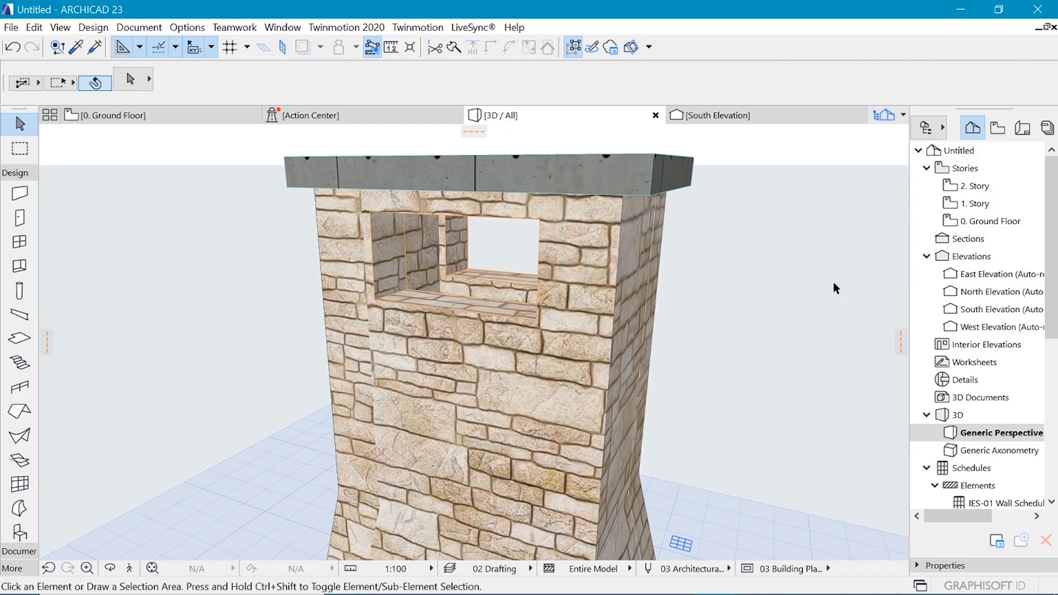
{"action": "key", "text": "o"}
{"action": "left_click_drag", "start_coordinate": [822, 226], "coordinate": [532, 286]}
{"action": "left_click", "coordinate": [527, 278]}
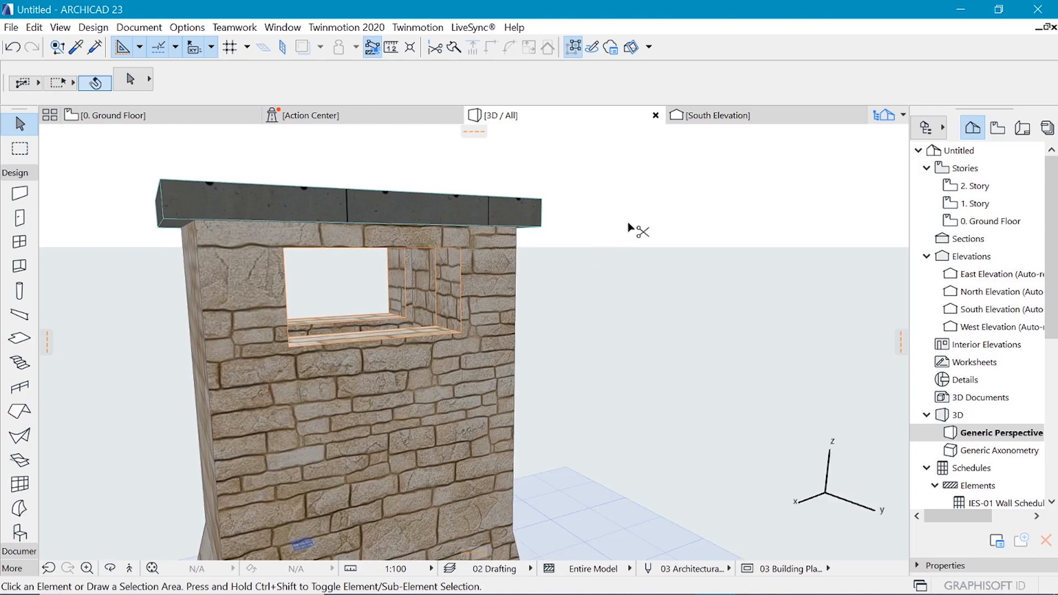
{"action": "key", "text": "ctrl+z"}
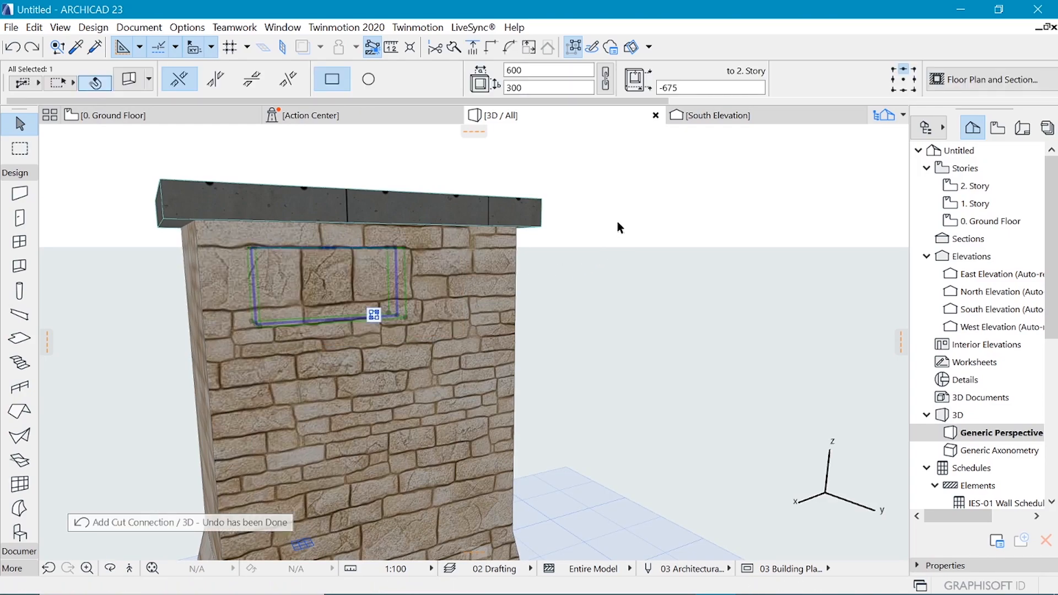
Step: Extend the upper opening through the chimney by adding the opposite upper wall to its cut elements
{"action": "key", "text": "o"}
{"action": "left_click_drag", "start_coordinate": [215, 195], "coordinate": [804, 228]}
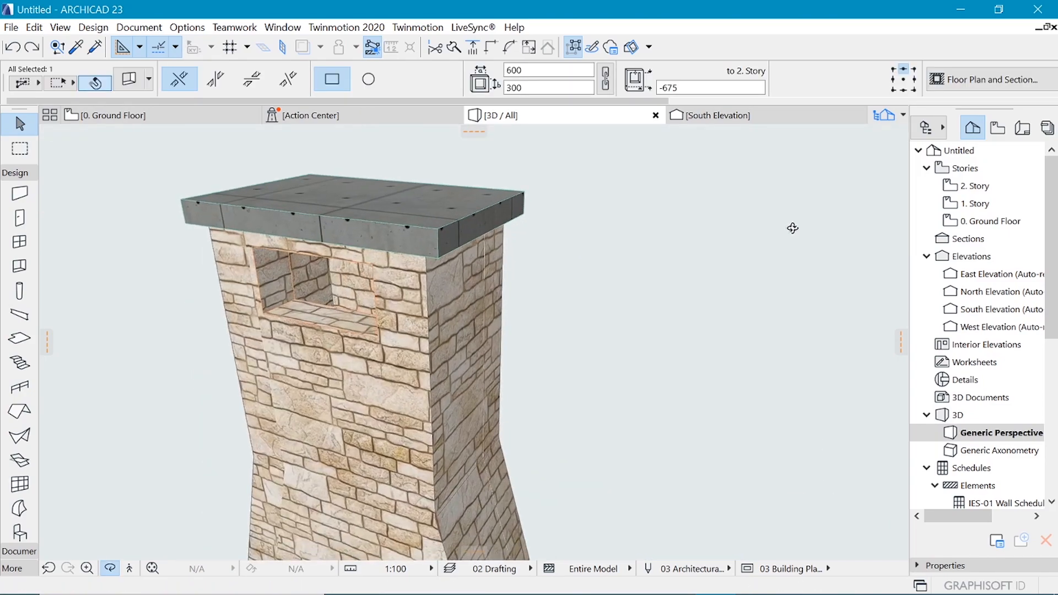
{"action": "left_click", "coordinate": [394, 262]}
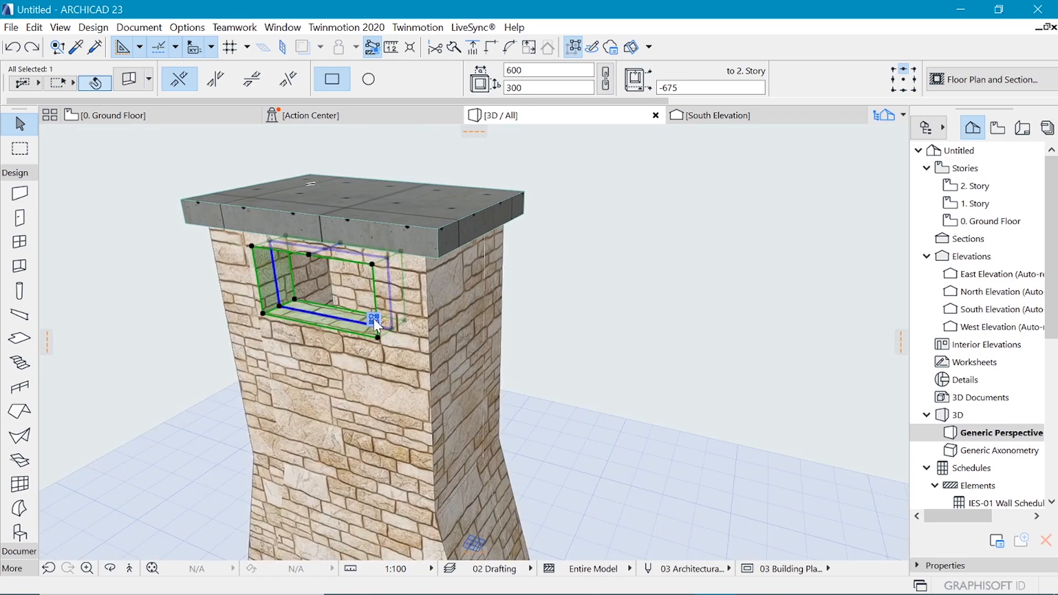
{"action": "scroll", "coordinate": [370, 325], "scroll_direction": "up", "scroll_amount": 2}
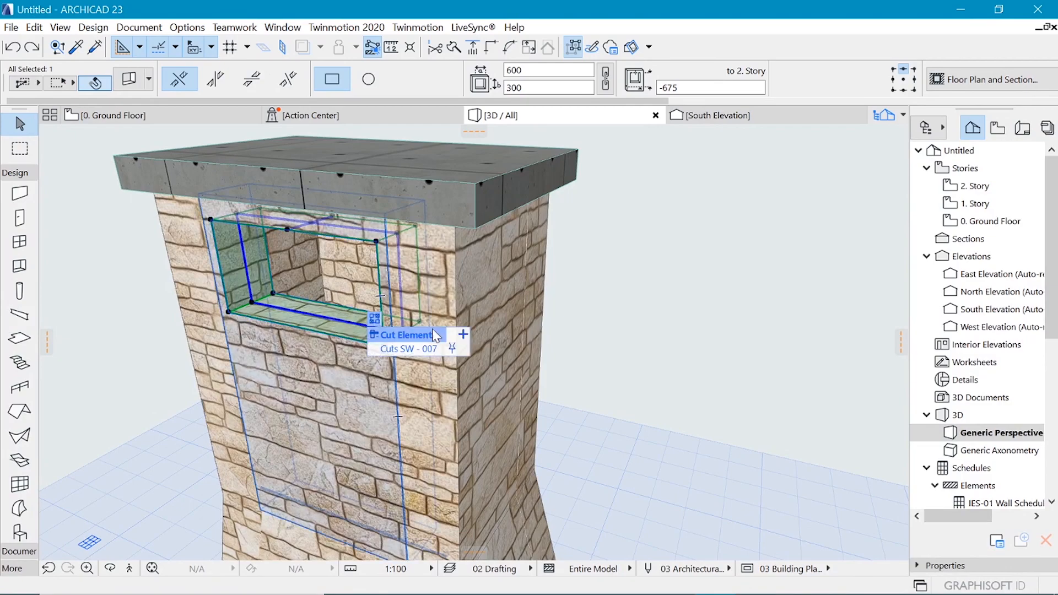
{"action": "left_click", "coordinate": [462, 335]}
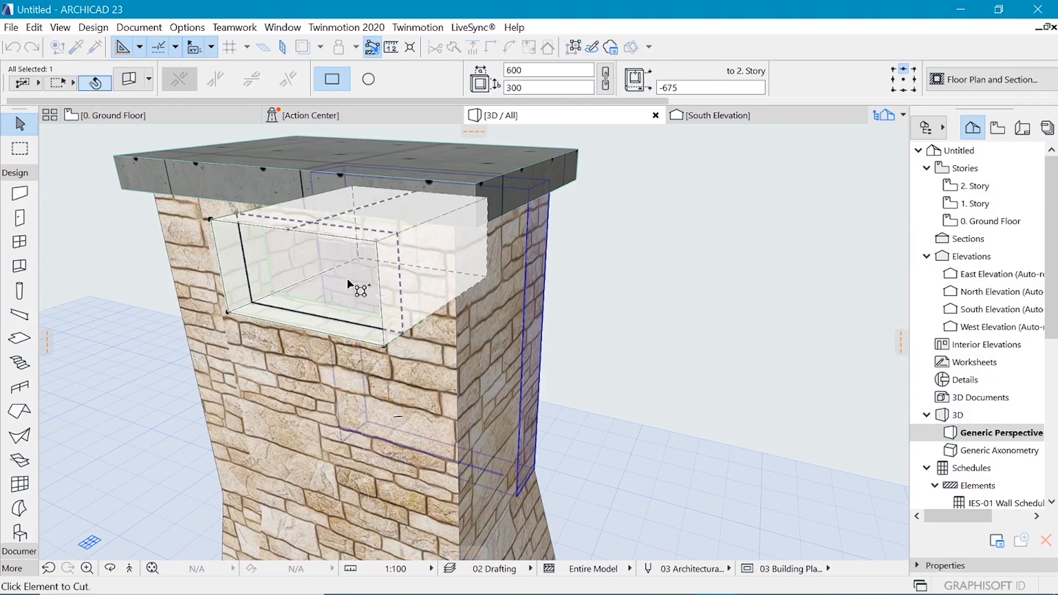
{"action": "left_click", "coordinate": [359, 259]}
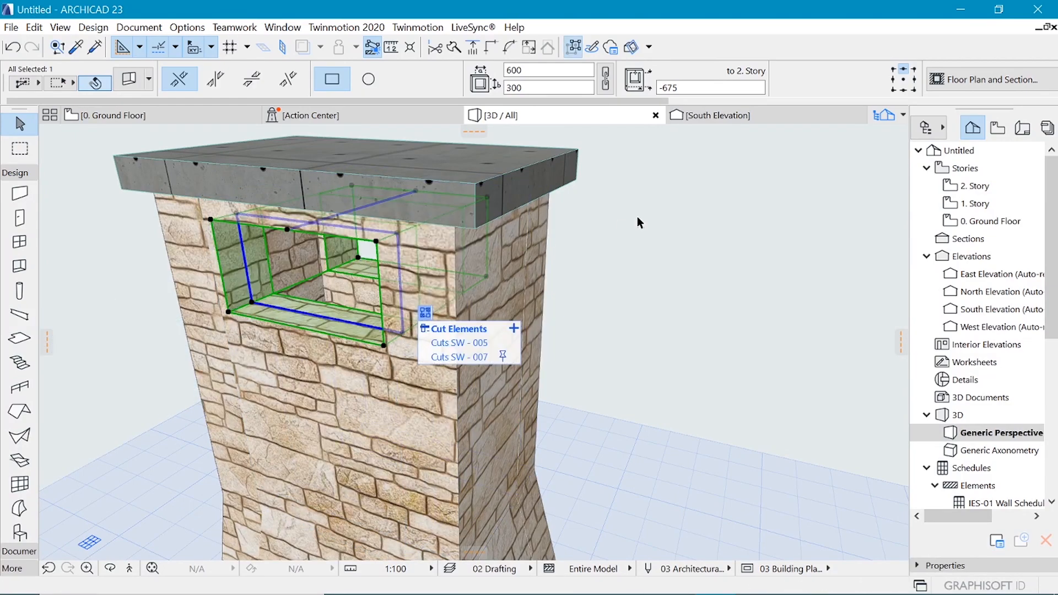
Step: Check the through opening from both sides and review the whole chimney in 3D
{"action": "middle_click_drag", "start_coordinate": [638, 226], "coordinate": [531, 215], "text": "shift"}
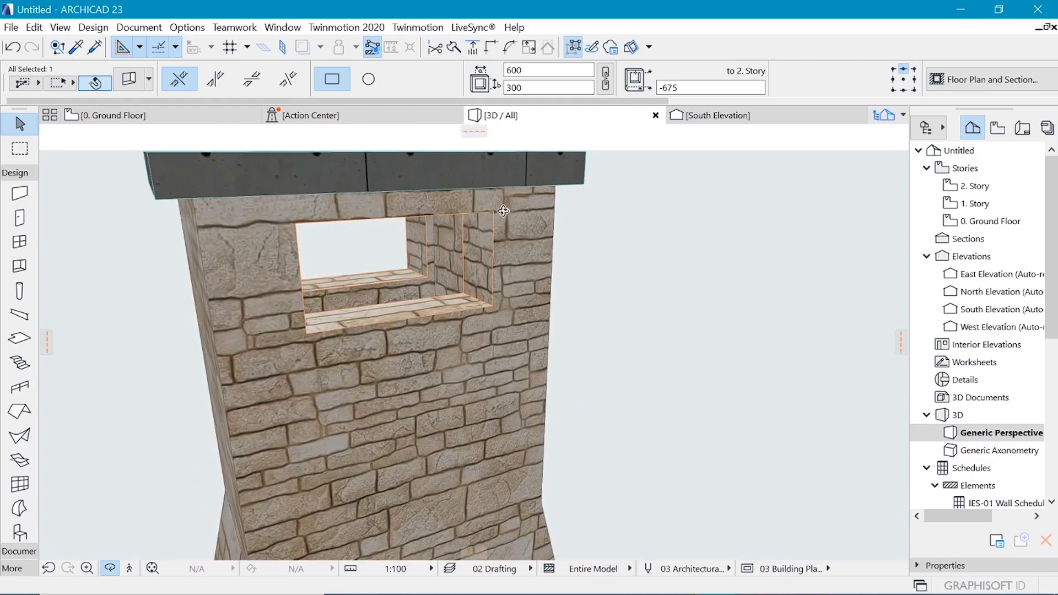
{"action": "middle_click_drag", "start_coordinate": [252, 228], "coordinate": [405, 224], "text": "shift"}
{"action": "scroll", "coordinate": [404, 224], "scroll_direction": "down", "scroll_amount": 7}
{"action": "key", "text": "Escape"}
{"action": "key", "text": "Escape"}
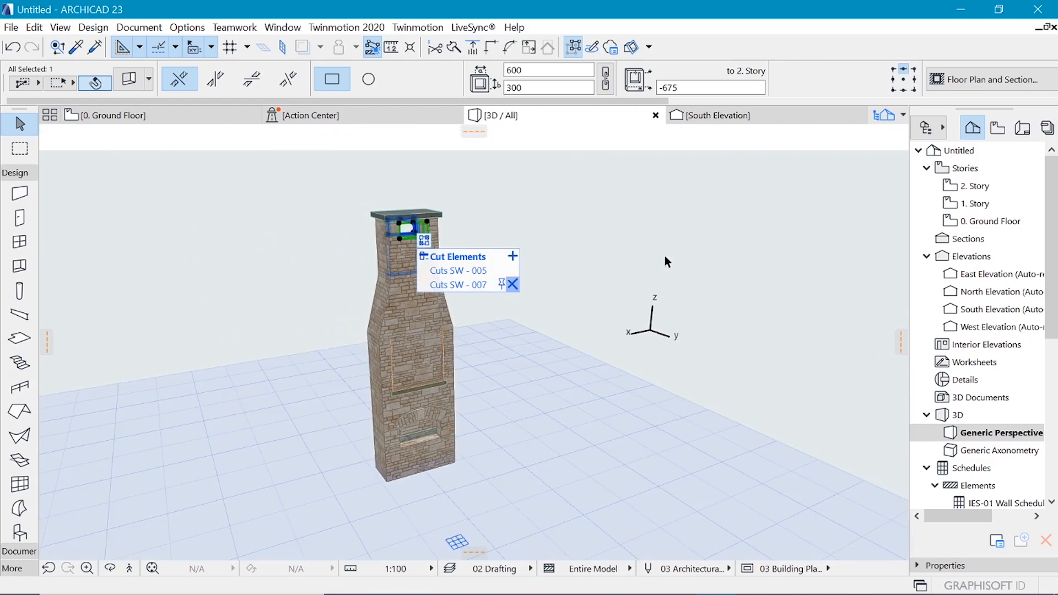
{"action": "middle_click_drag", "start_coordinate": [705, 206], "coordinate": [645, 293], "text": "shift"}
{"action": "scroll", "coordinate": [422, 396], "scroll_direction": "up", "scroll_amount": 3}
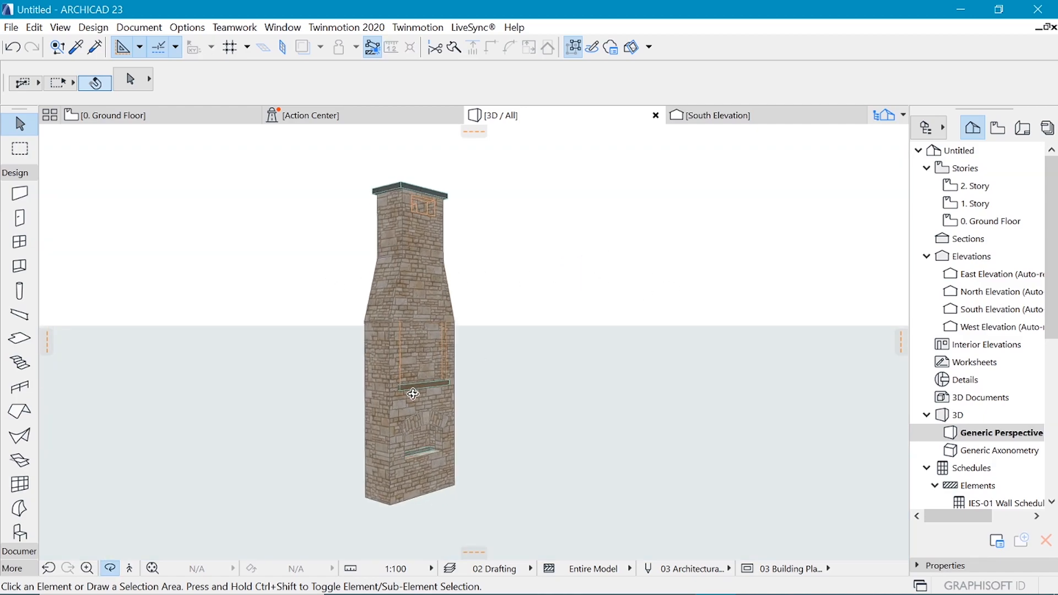